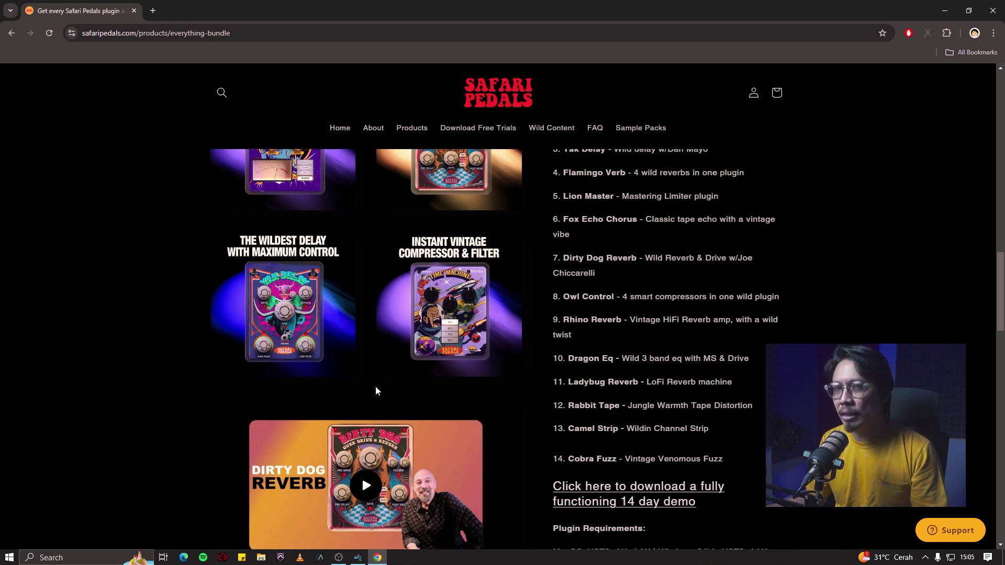
Look through the Everything Bundle product page, including its price, included plugins, system requirements and customer reviews
scroll(375, 390, down, 12)
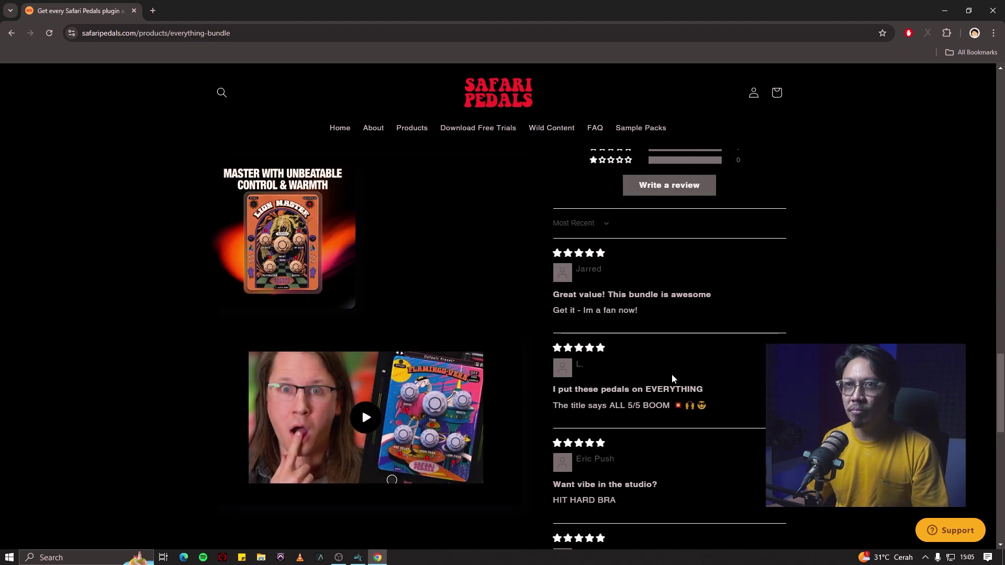
scroll(673, 378, down, 10)
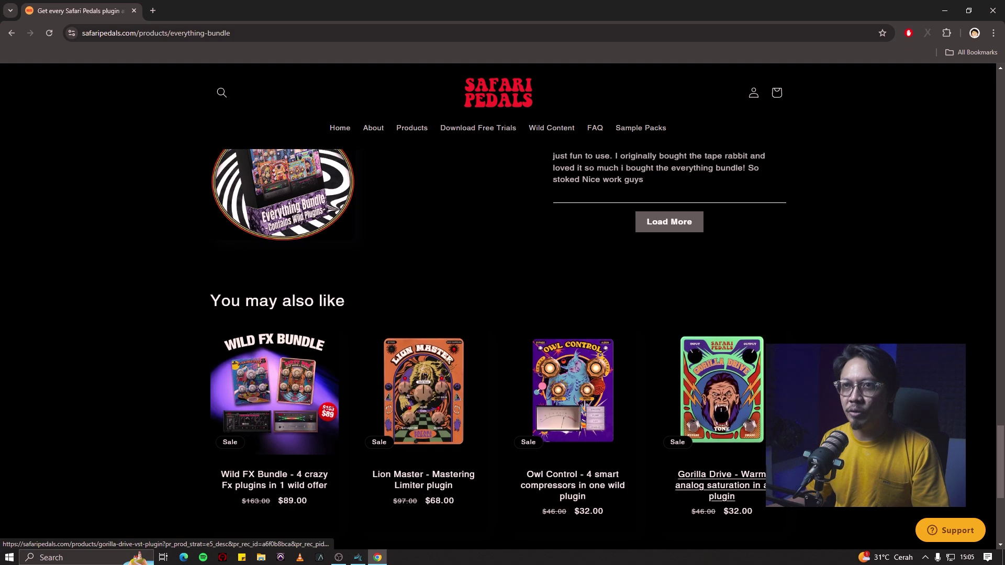
scroll(362, 218, up, 4)
scroll(362, 219, down, 6)
scroll(362, 218, up, 15)
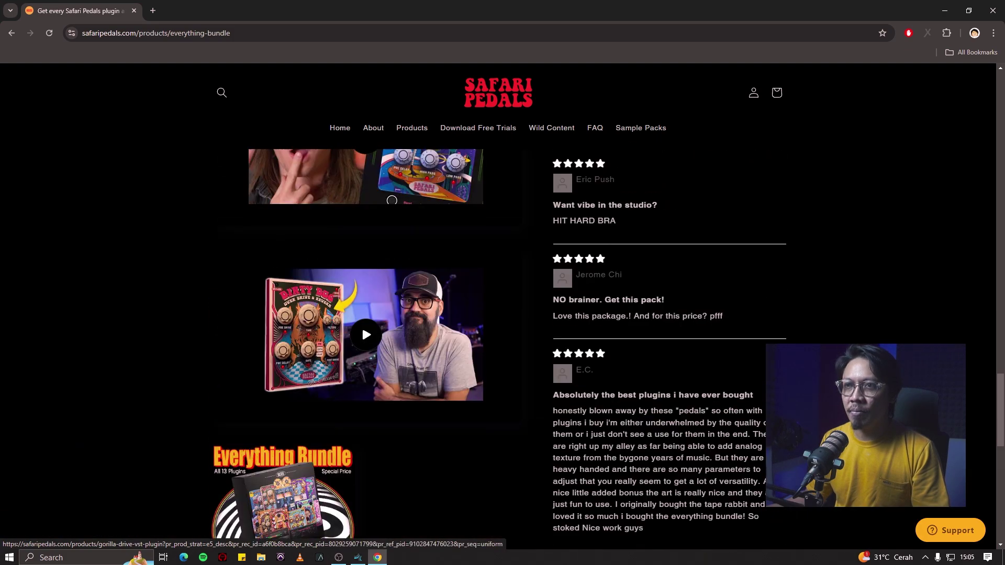
scroll(362, 218, up, 14)
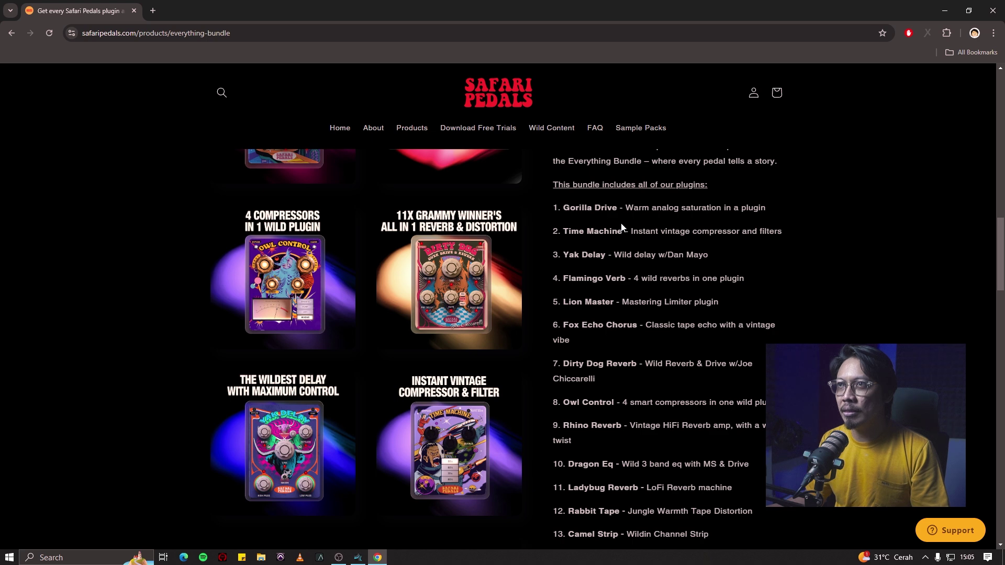
scroll(586, 225, down, 7)
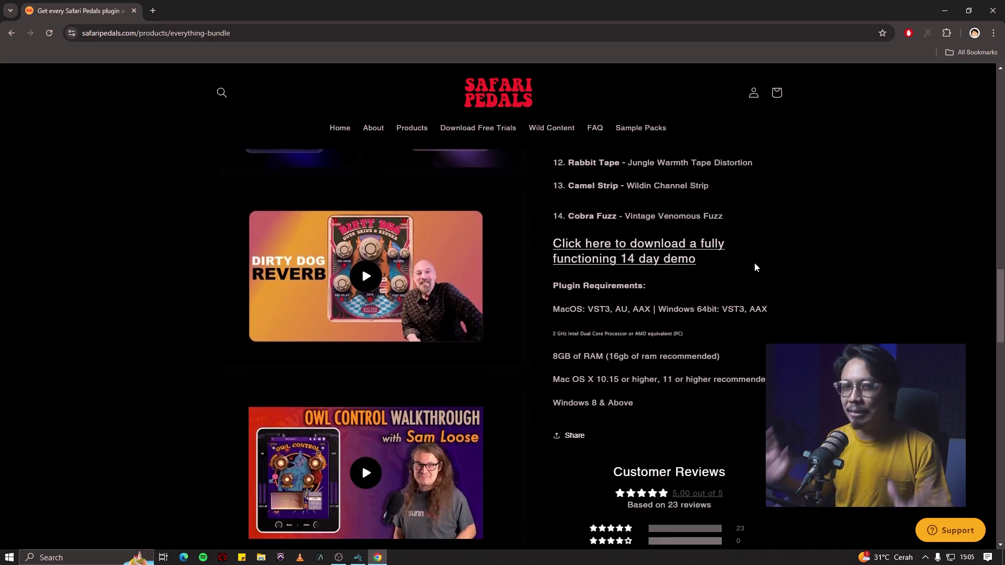
scroll(755, 262, up, 10)
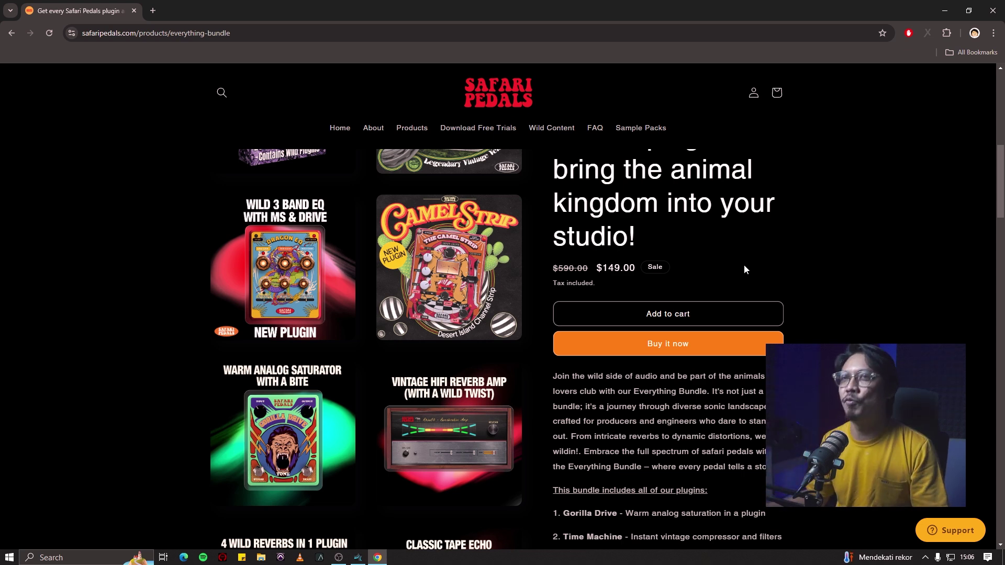
scroll(754, 269, up, 2)
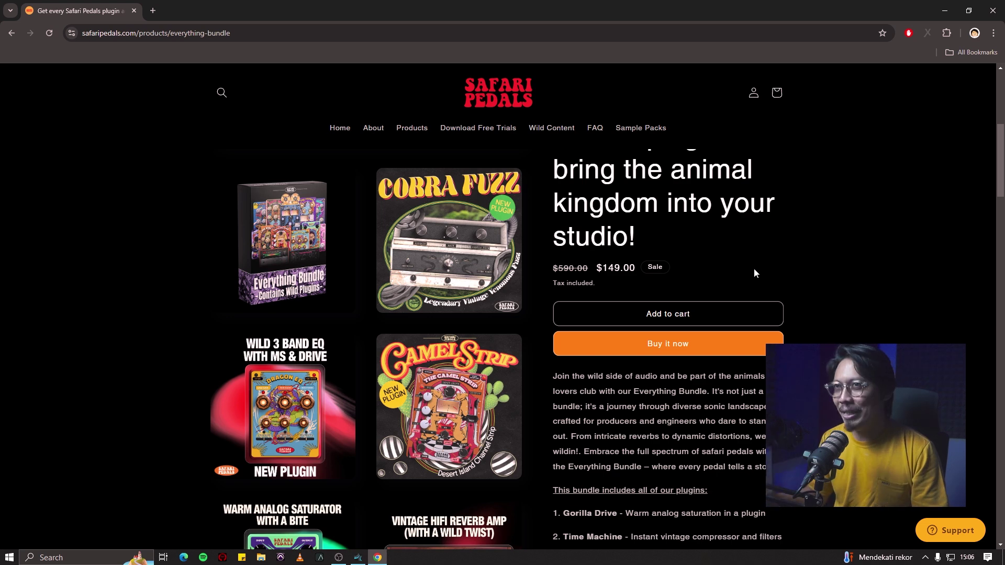
scroll(754, 272, up, 1)
scroll(805, 314, down, 1)
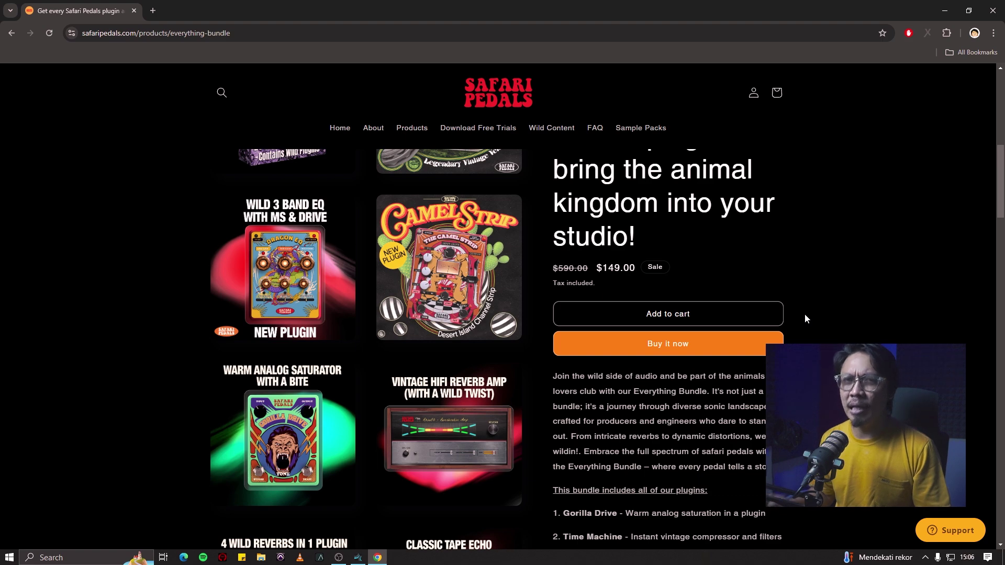
scroll(809, 314, down, 8)
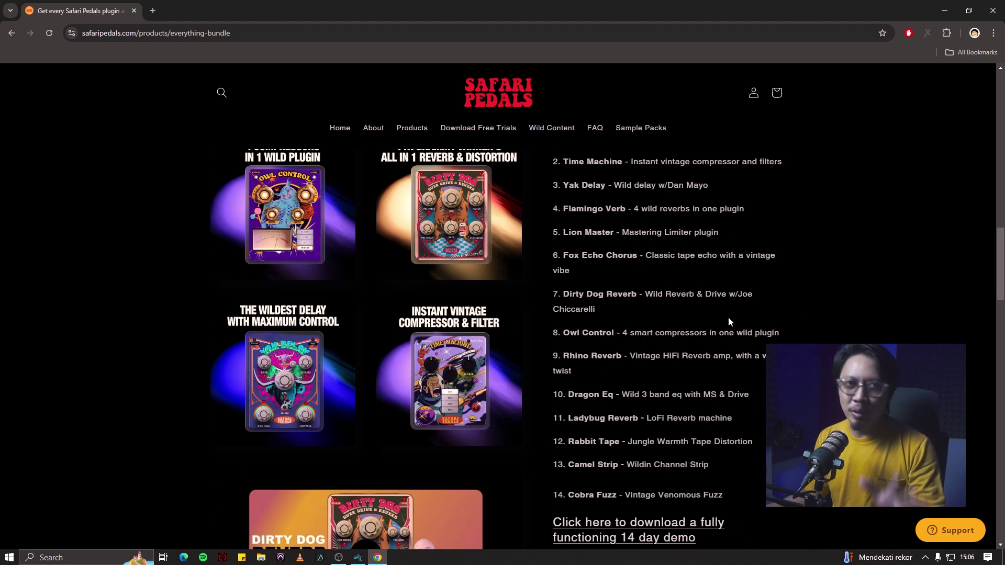
scroll(729, 321, down, 6)
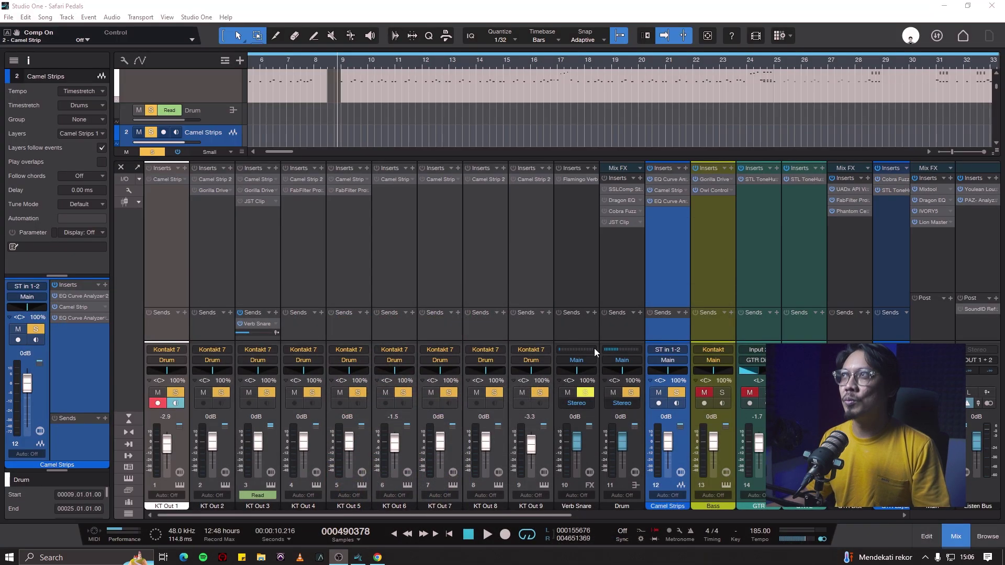
In Studio One, reposition the Camel Strip plugin window and turn on its EQ section
drag(333, 23, 548, 35)
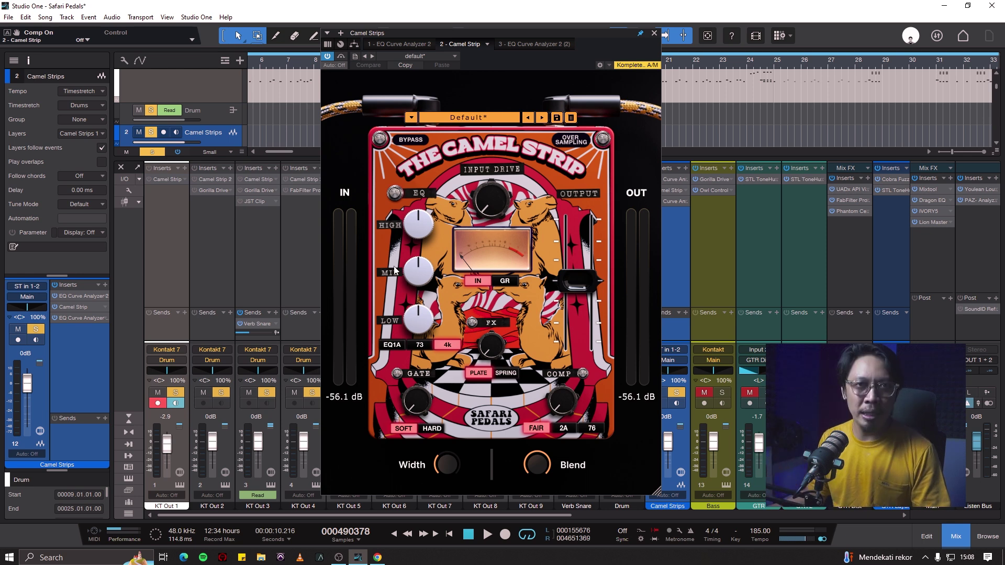
click(393, 196)
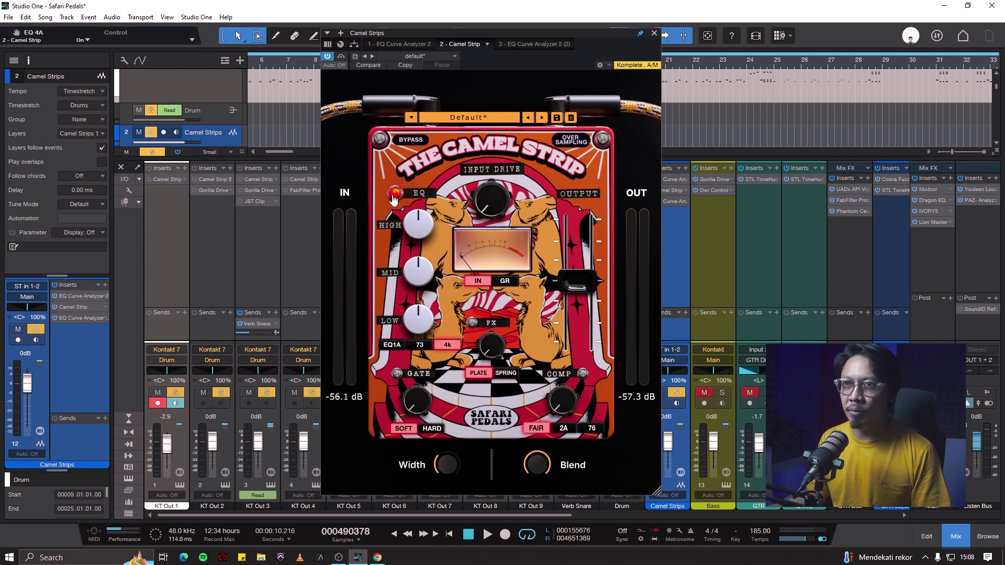
click(394, 196)
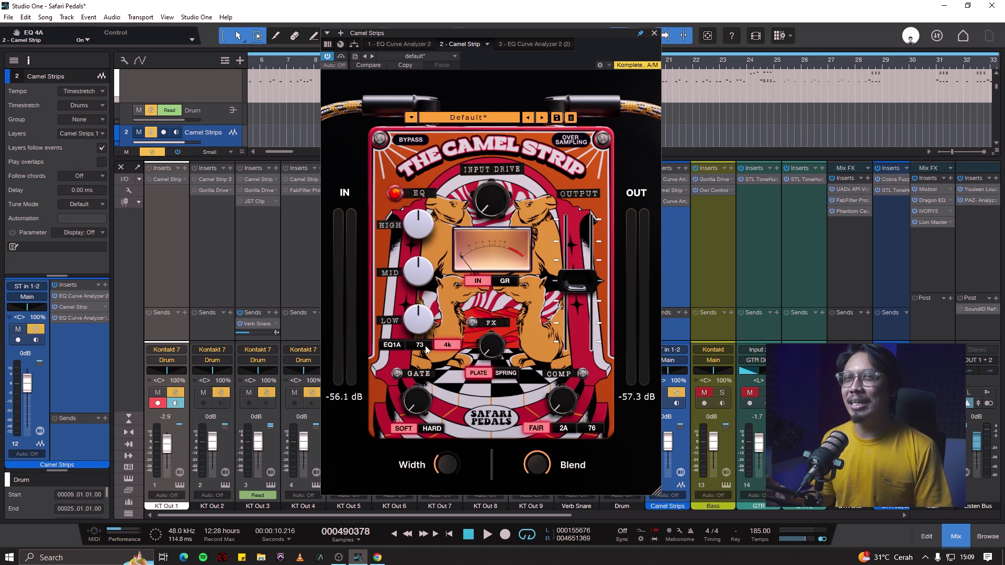
Switch the Camel Strip's FX and Gate sections on and back off, and turn on its Comp section
click(472, 323)
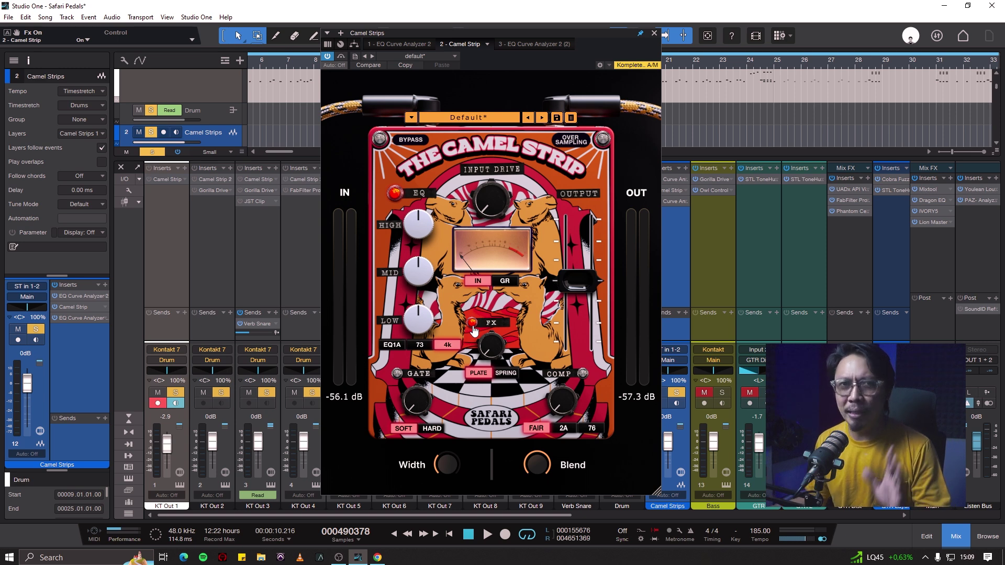
click(473, 323)
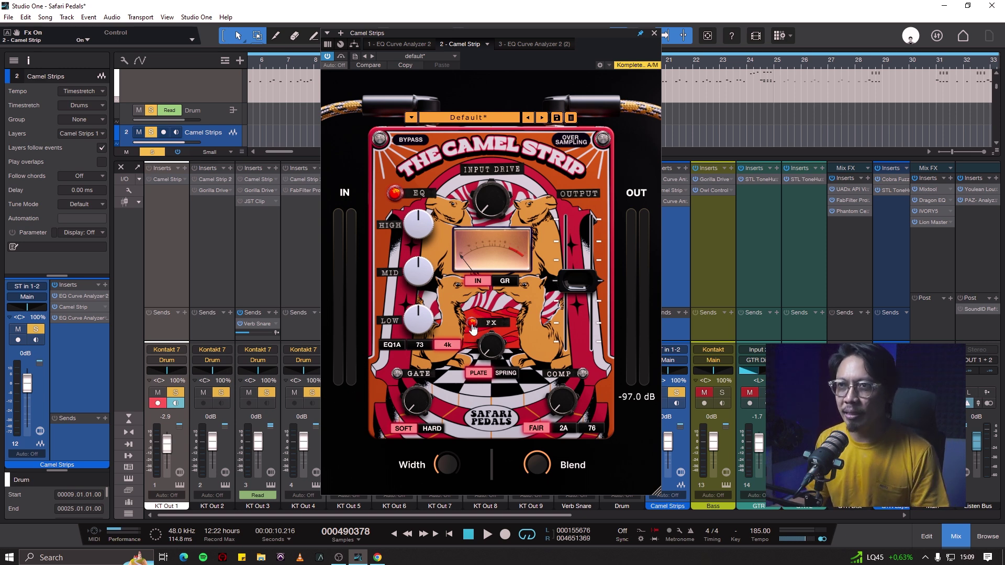
click(398, 374)
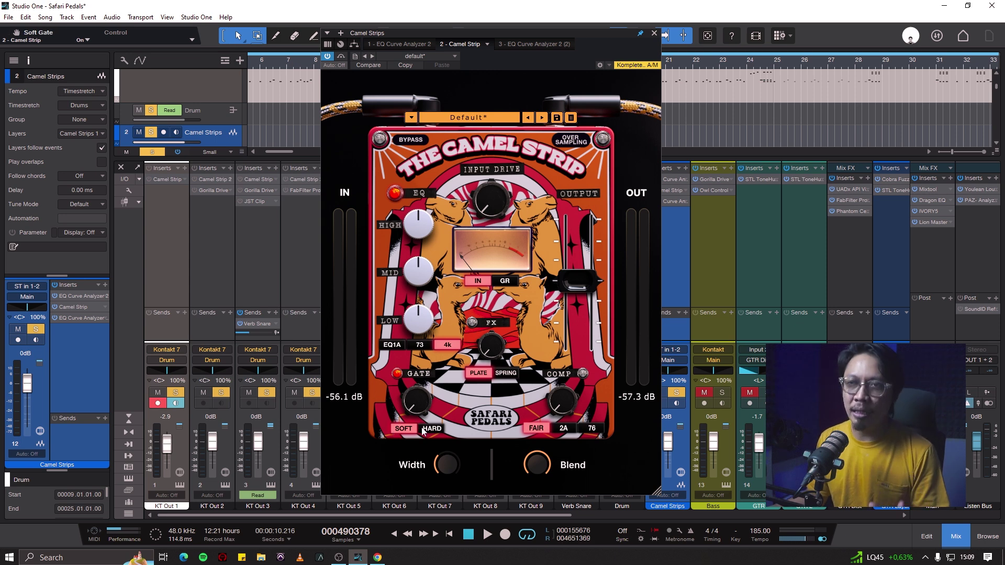
click(397, 374)
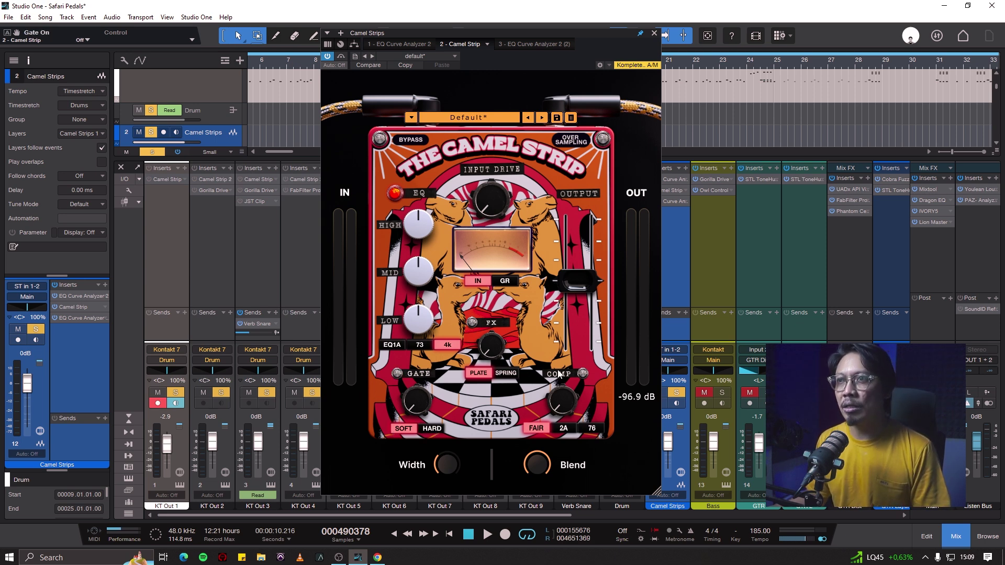
click(582, 373)
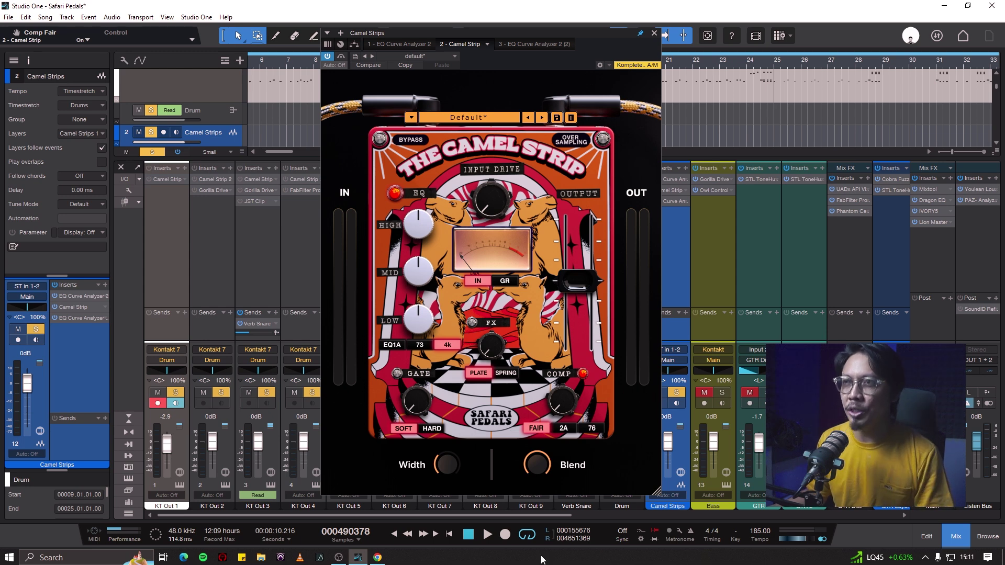
Move the Camel Strip window aside and open the second EQ Curve Analyzer on the Camel Strips channel
drag(582, 36, 296, 23)
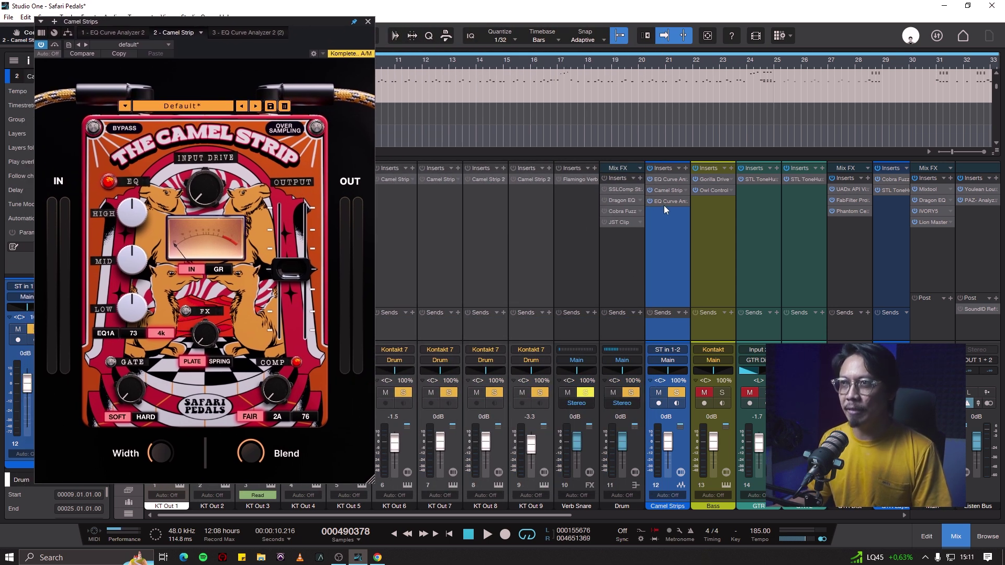
click(666, 202)
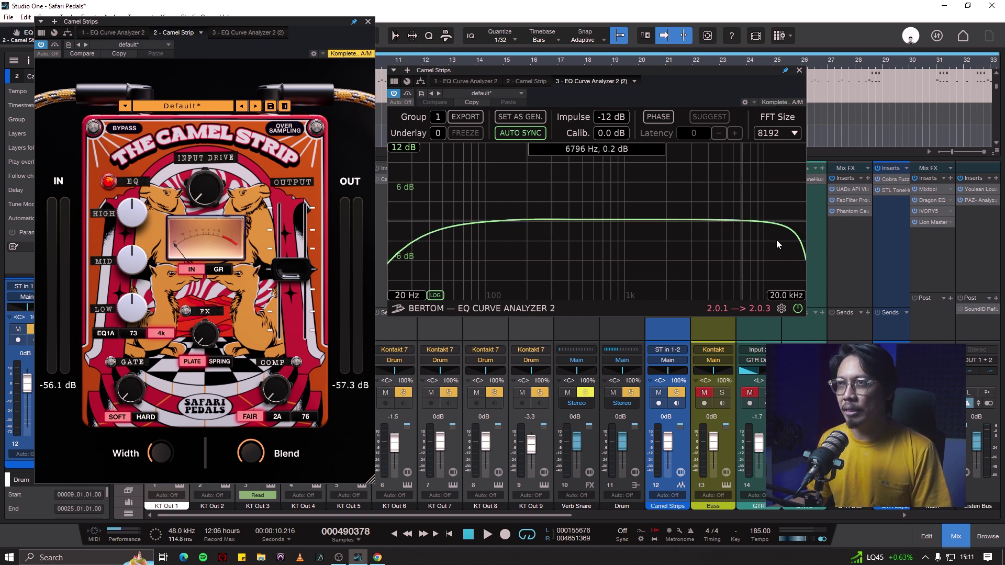
Compare the 73, 4k and EQ1A response curves in the analyzer, and set the compressor model to 2A
click(133, 334)
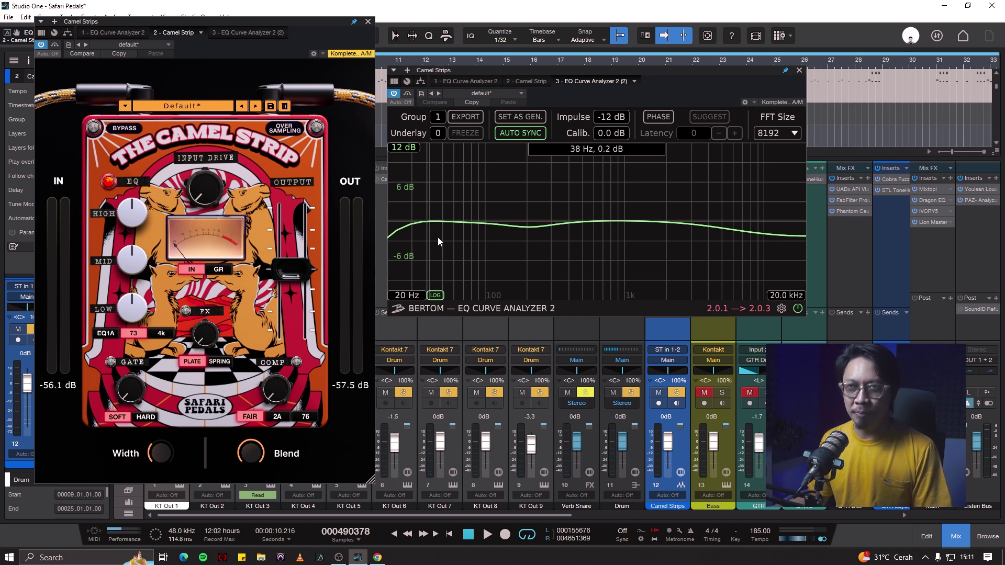
click(162, 332)
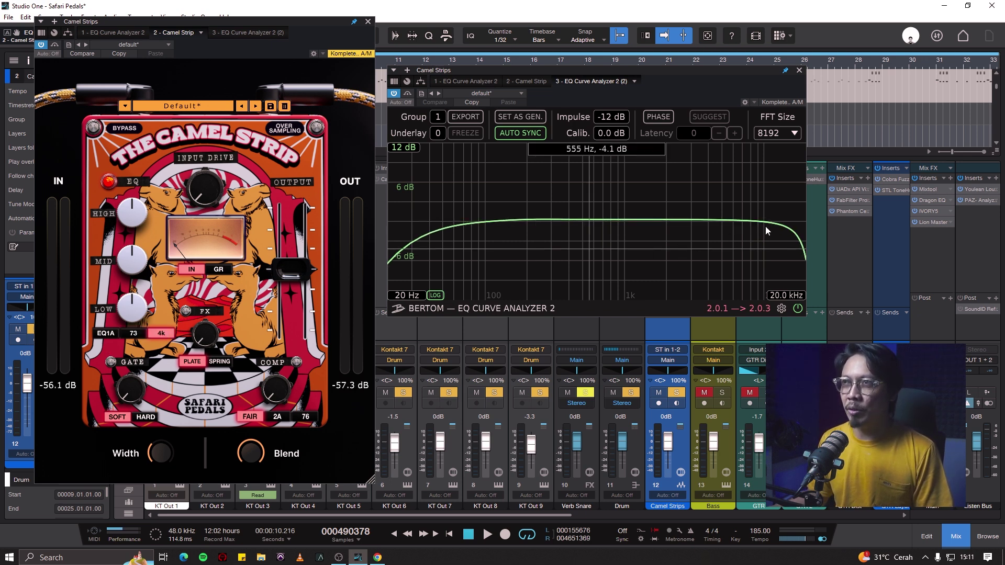
mouse_move(131, 396)
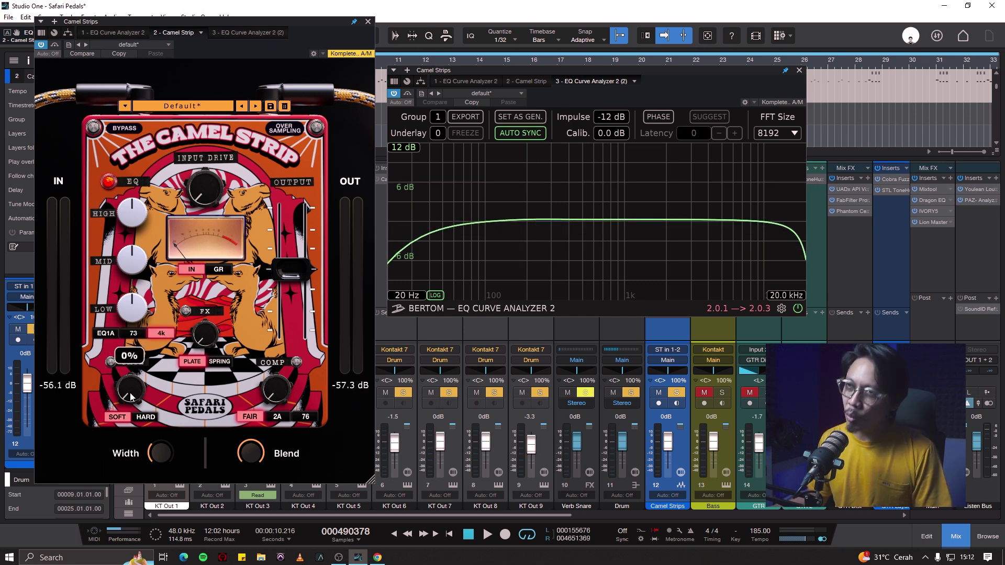
click(106, 333)
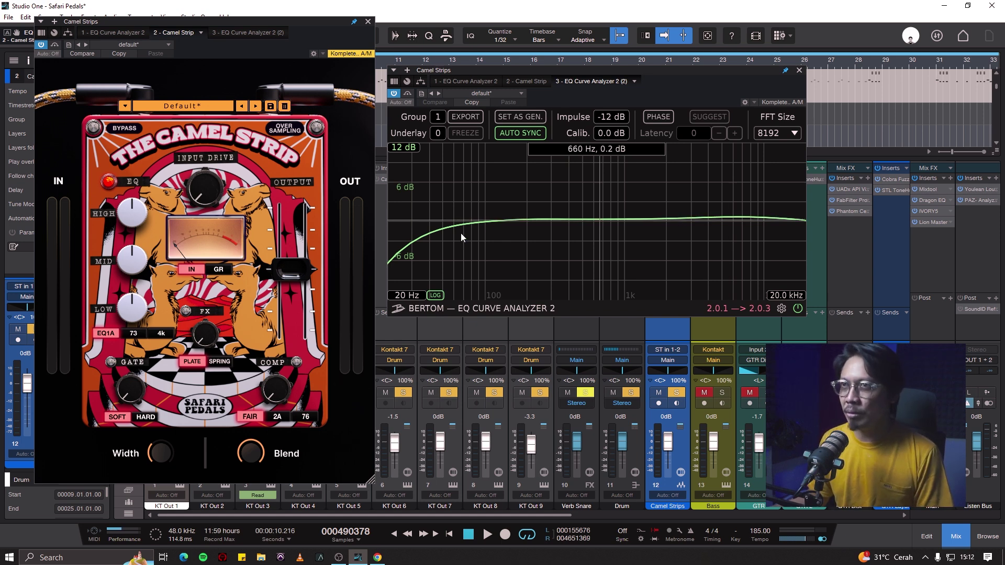
click(278, 417)
click(108, 181)
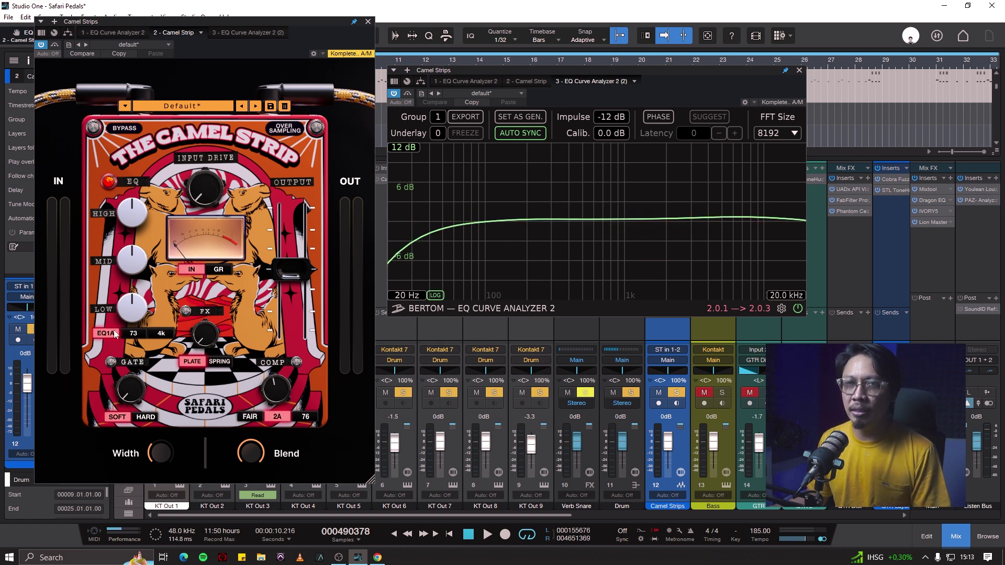
Try High boosts of about 1.9 dB and 1 dB on the EQ1A model, and reset the High knob
drag(140, 219, 139, 207)
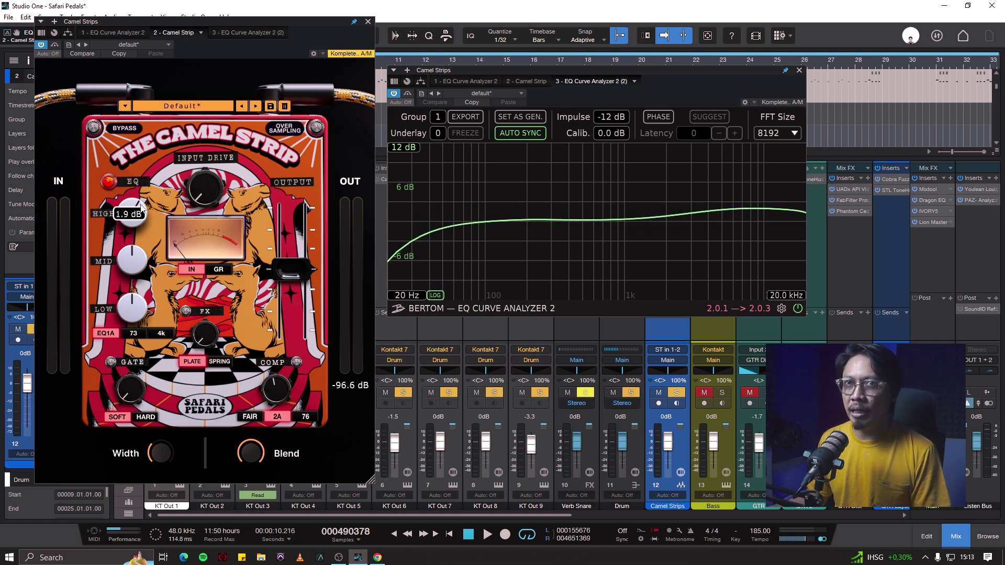
mouse_move(762, 206)
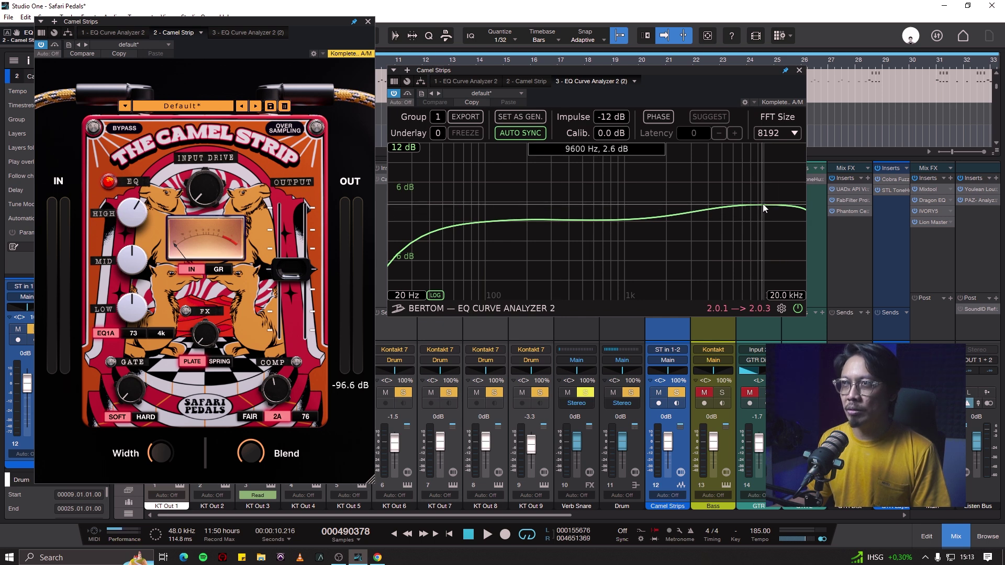
drag(122, 204, 134, 220)
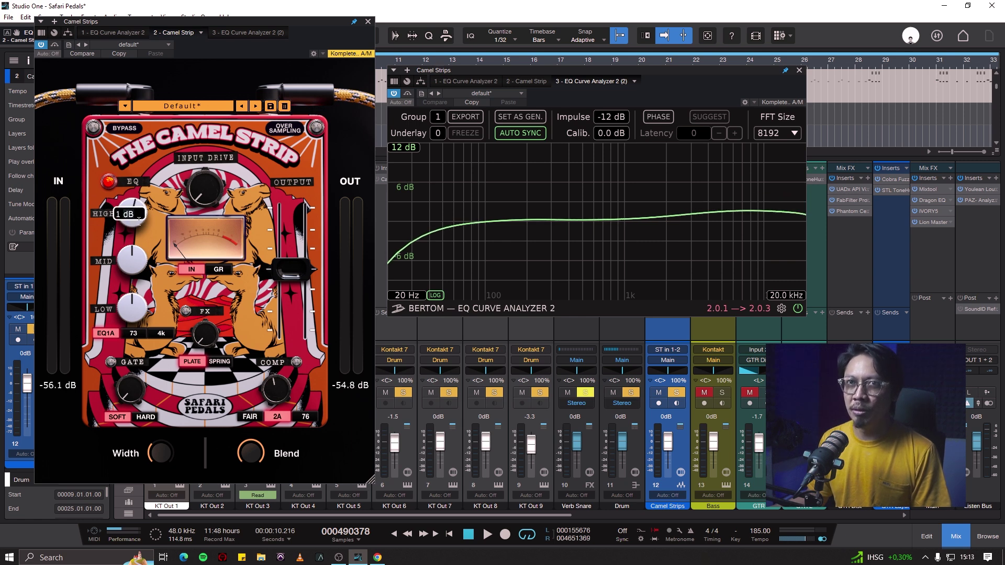
double_click(129, 217)
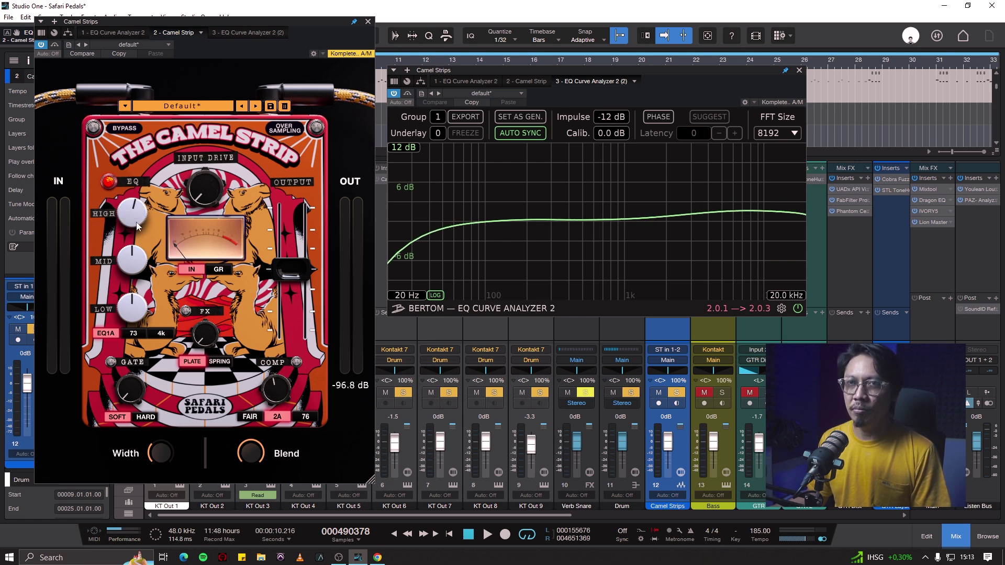
Try boosting the Mid and Low bands on the EQ1A model while viewing the curve
drag(134, 264, 138, 251)
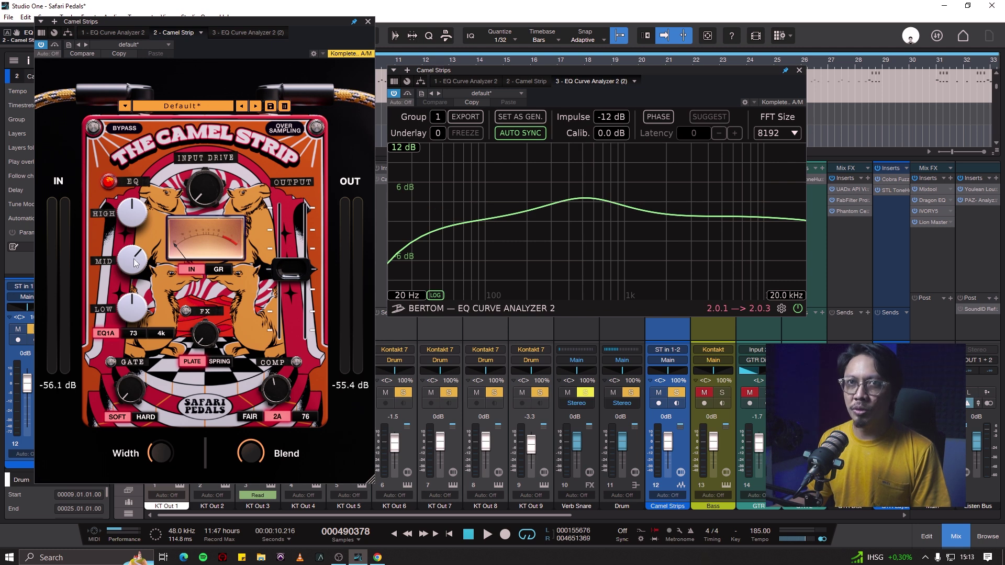
mouse_move(134, 308)
mouse_down()
mouse_move(137, 285)
mouse_move(137, 328)
mouse_move(136, 307)
mouse_up()
Switch the EQ model to 73 and test a slight High cut and a Mid boost, resetting the knobs to neutral
click(134, 333)
mouse_move(451, 209)
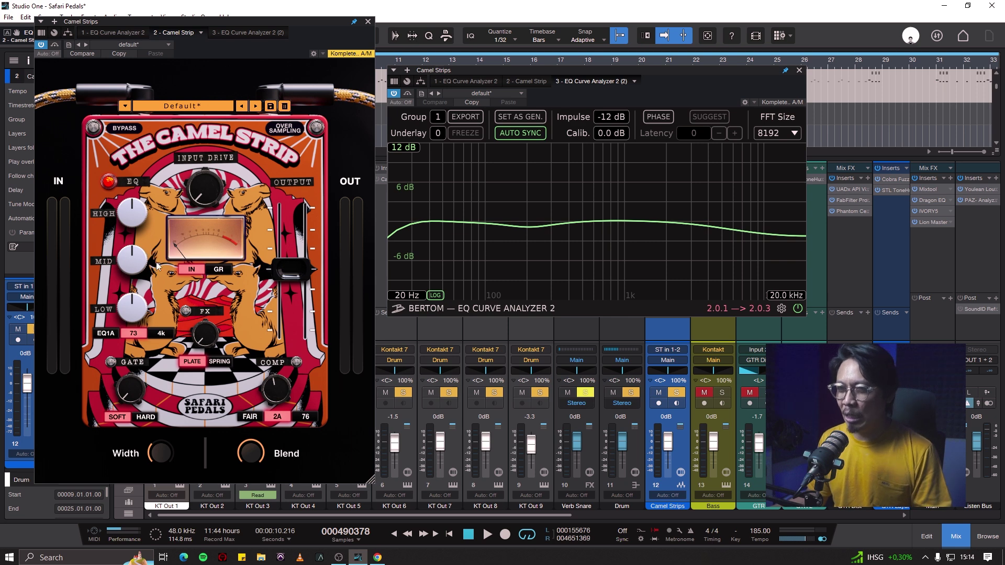
mouse_move(130, 222)
mouse_down()
mouse_move(134, 210)
mouse_move(133, 224)
mouse_up()
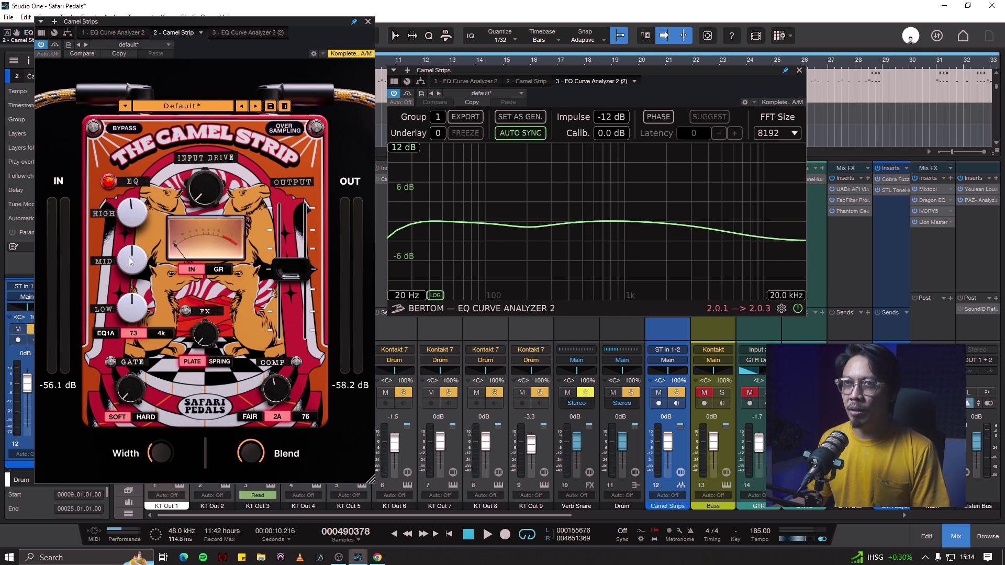
drag(136, 261, 138, 254)
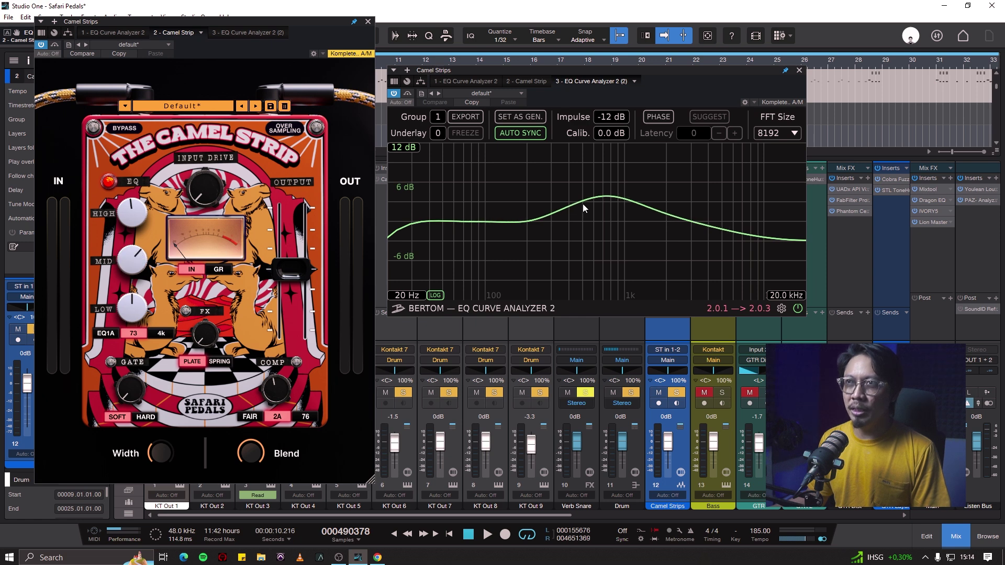
mouse_move(608, 198)
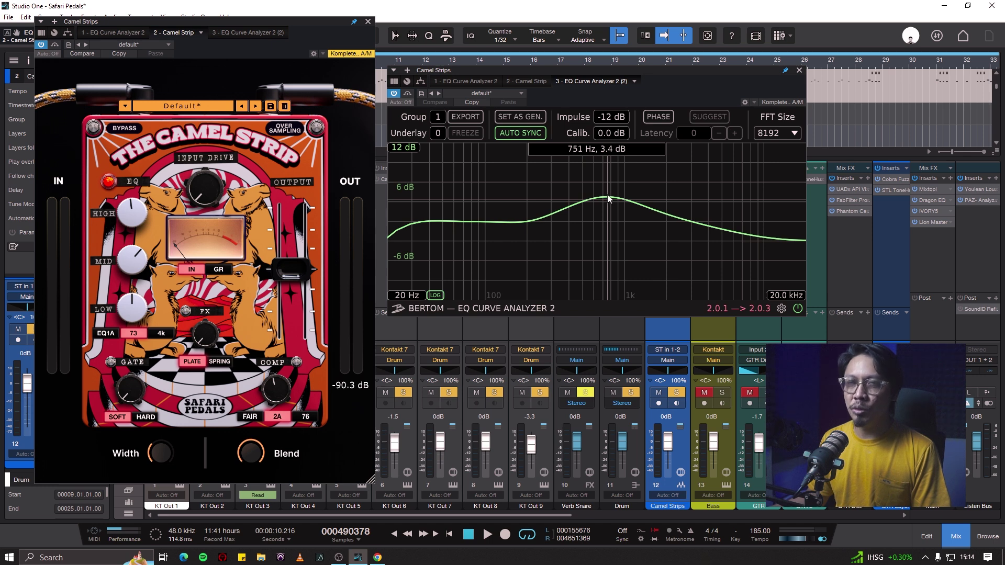
double_click(129, 267)
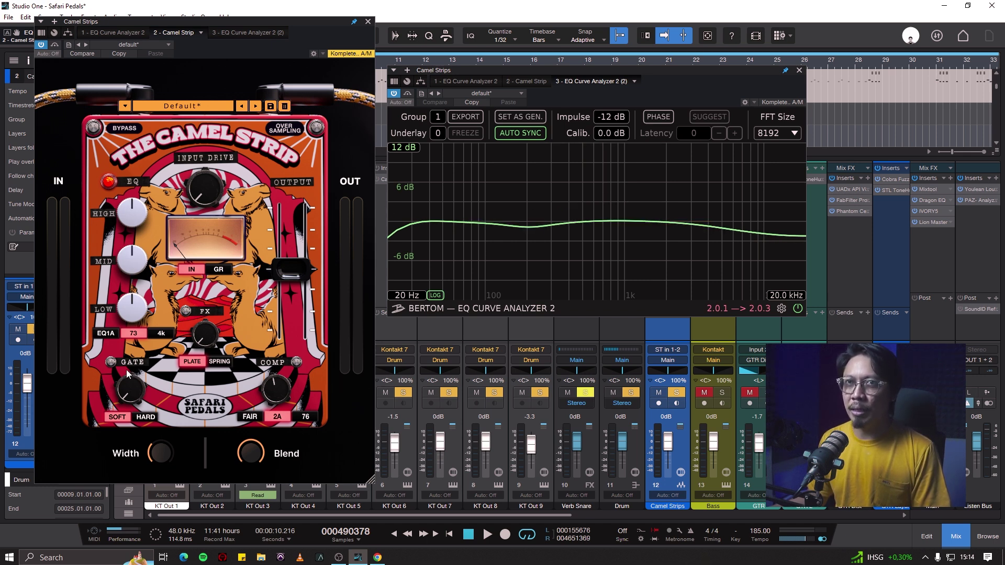
Switch the EQ model to 4k and apply a slight High boost
click(161, 333)
mouse_move(136, 214)
drag(136, 213, 136, 208)
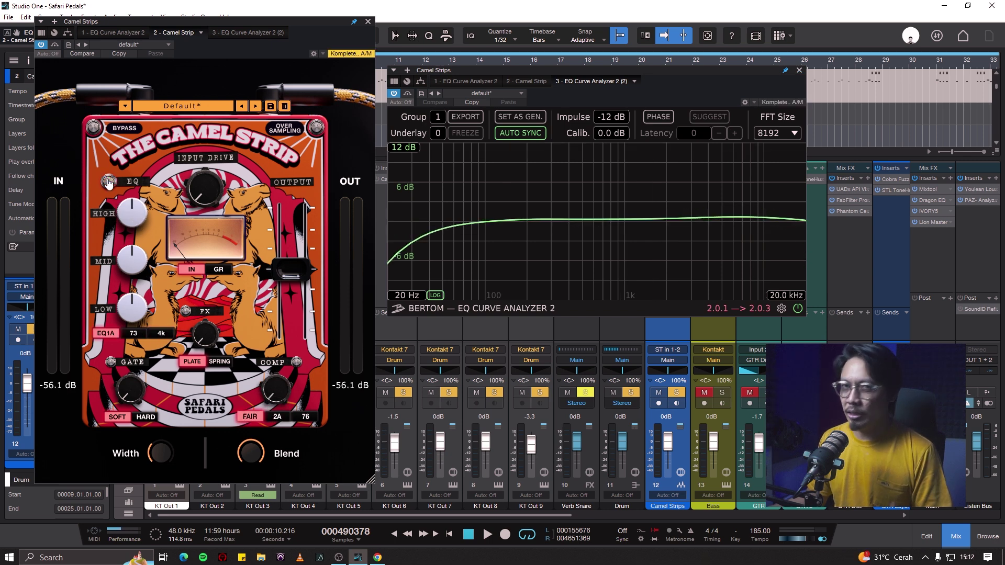
Turn off the EQ section, enable the compressor on the FAIR model, and raise its amount while checking the curve
click(108, 181)
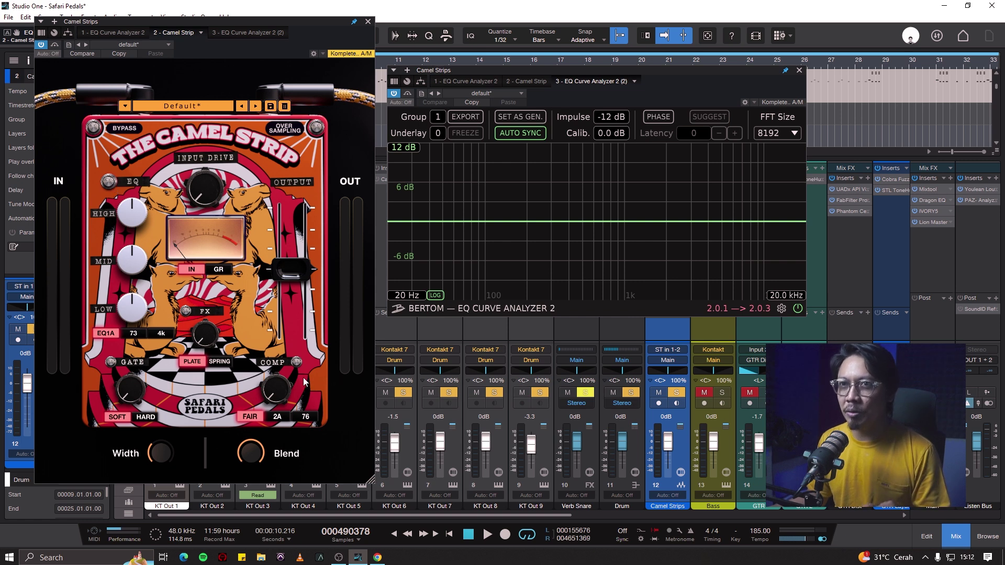
click(296, 363)
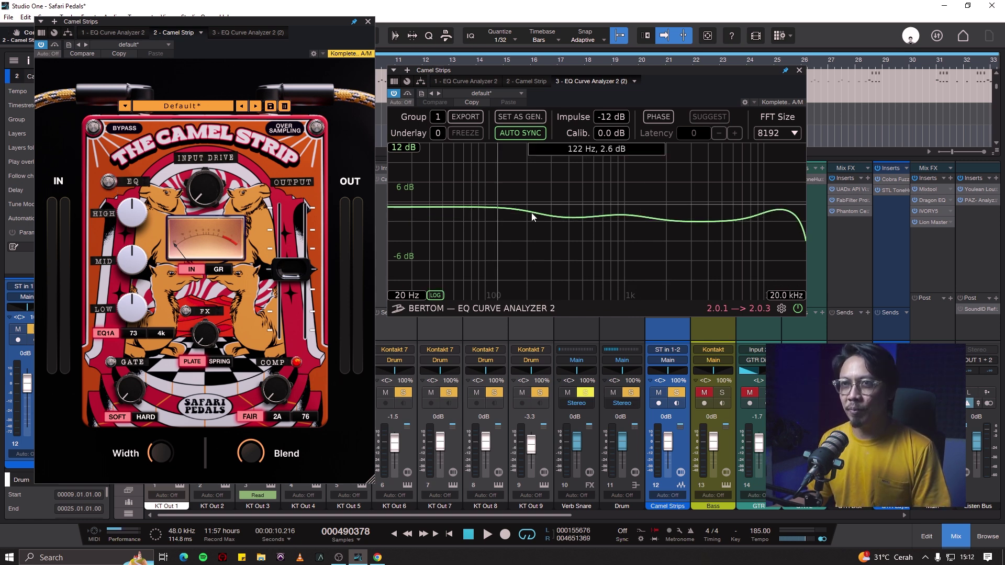
mouse_move(294, 390)
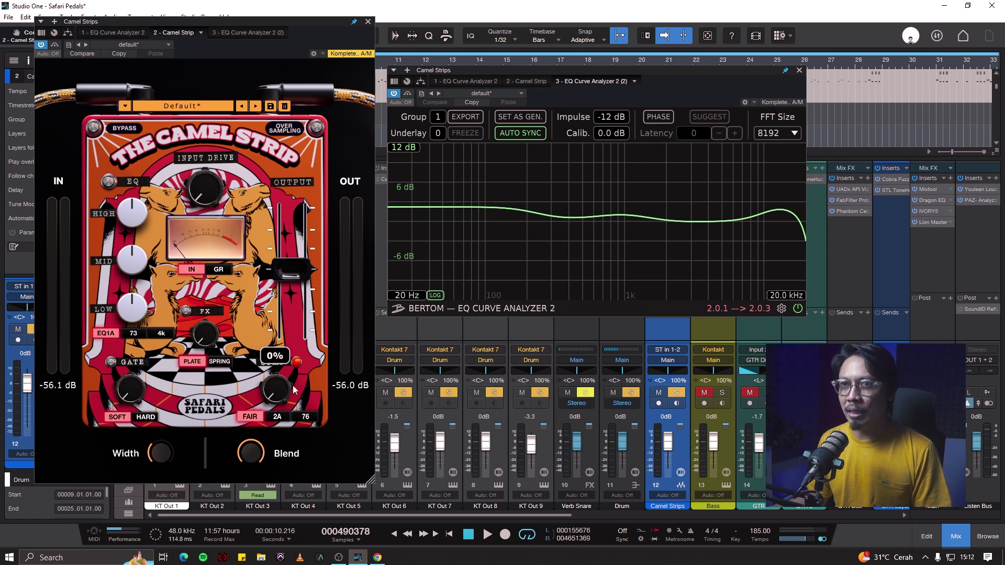
mouse_move(564, 220)
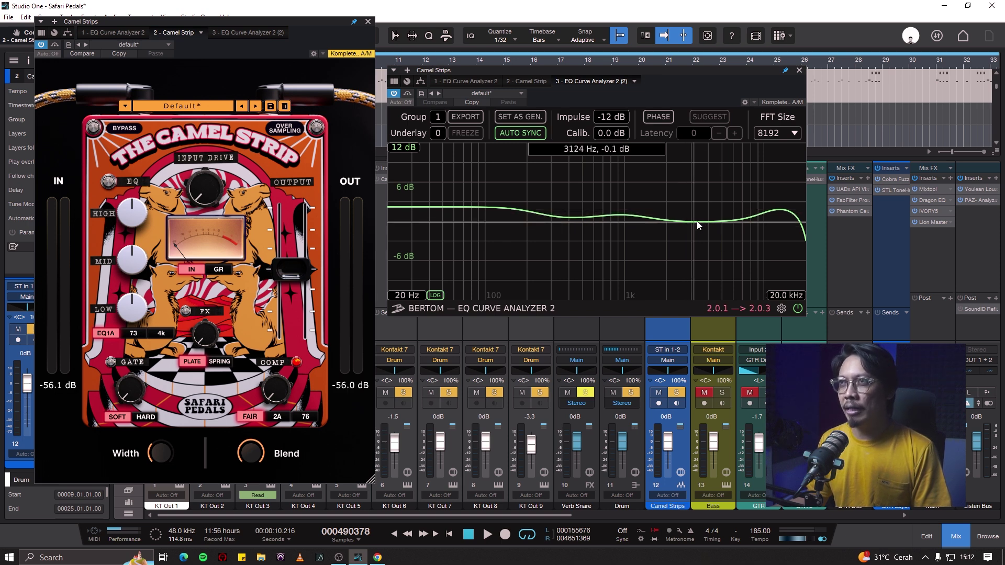
mouse_move(278, 407)
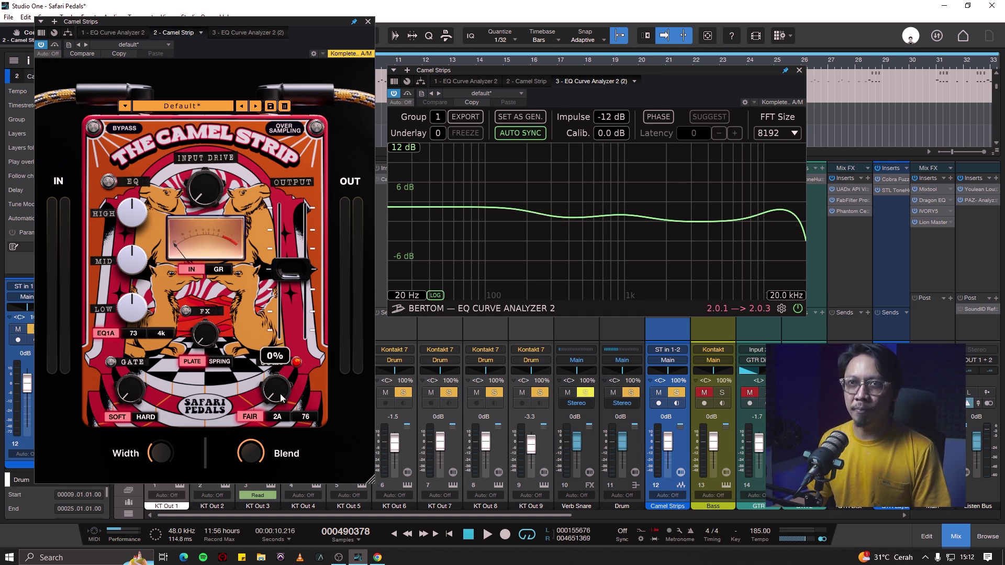
drag(281, 399, 297, 283)
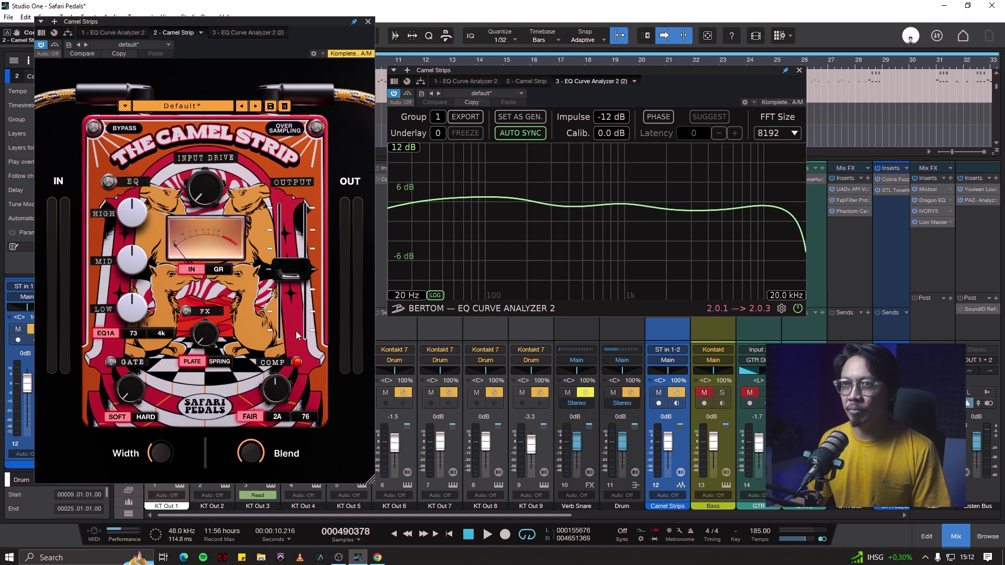
Compare the 2A and 76 compressor models in the analyzer, varying the compression amount on each
click(277, 416)
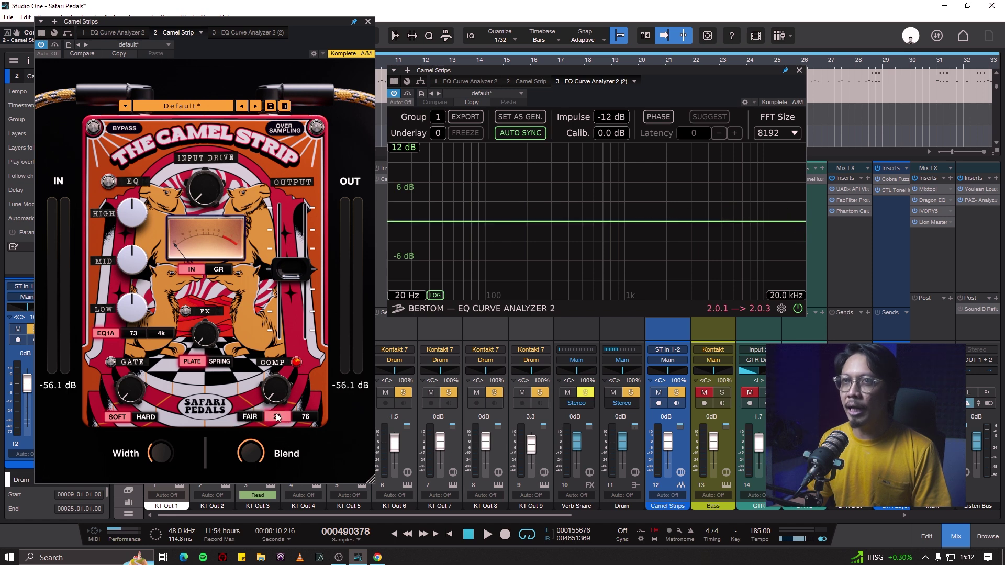
drag(276, 388, 288, 304)
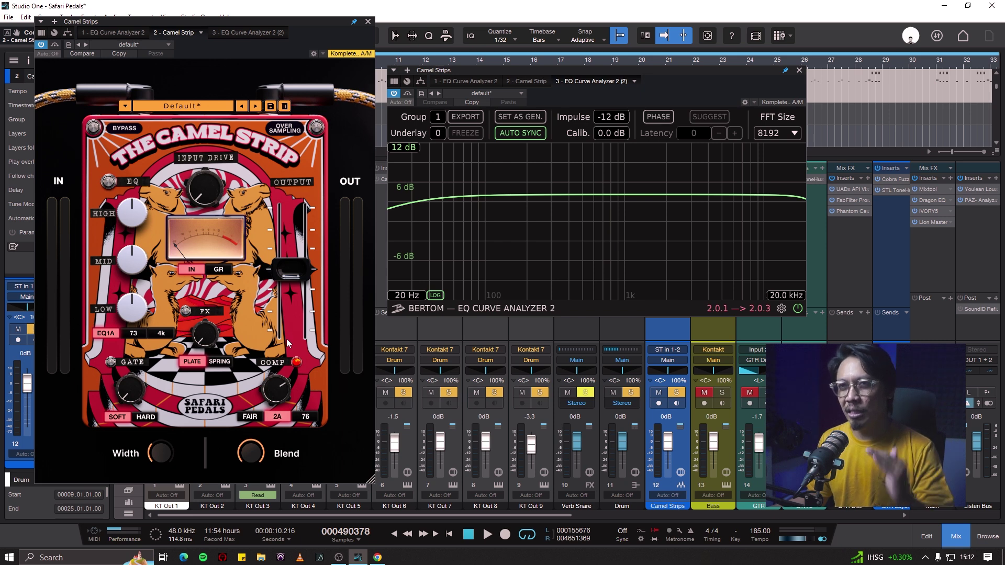
mouse_move(283, 386)
drag(282, 386, 279, 320)
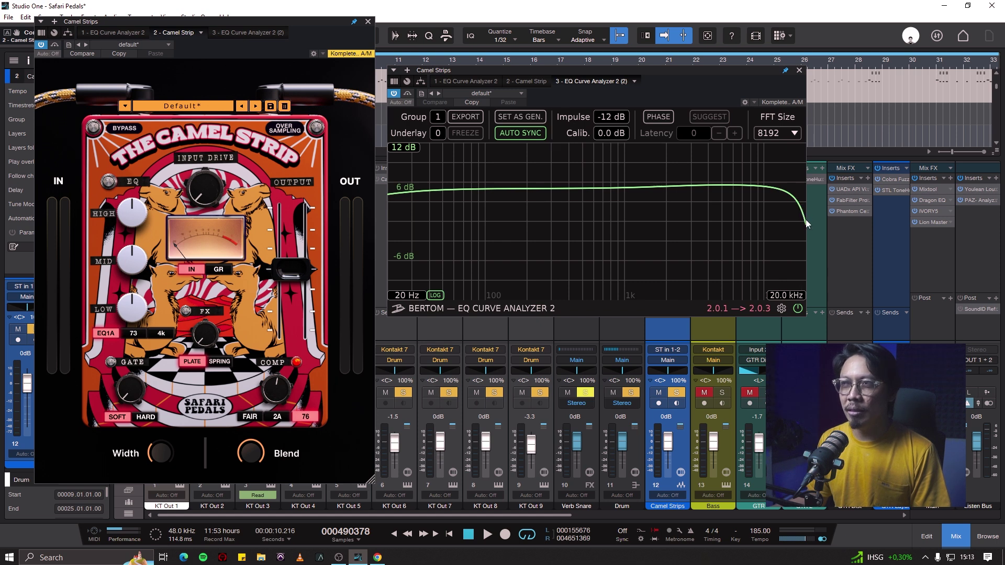
mouse_move(278, 379)
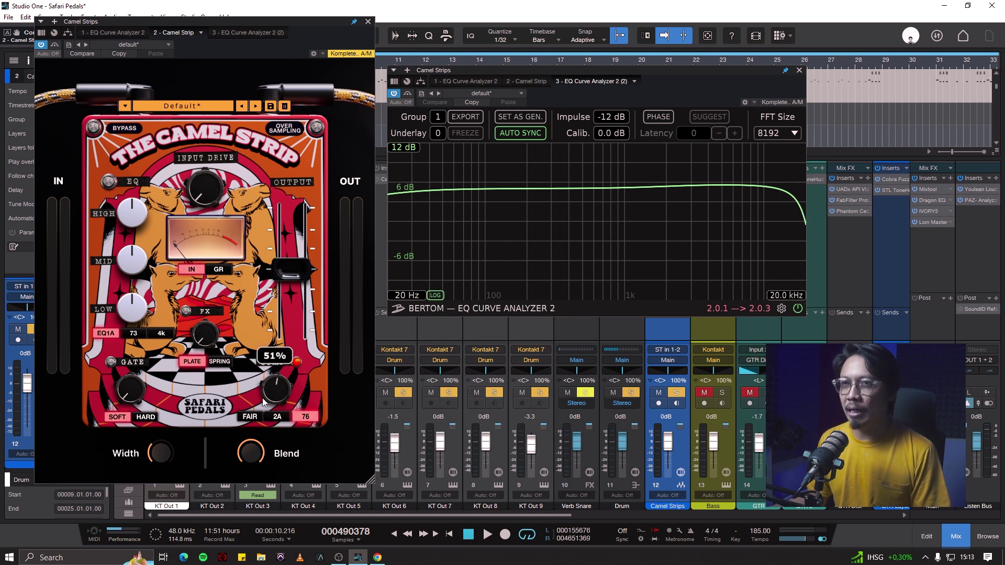
mouse_move(278, 377)
mouse_down()
mouse_move(281, 370)
mouse_move(283, 394)
mouse_up()
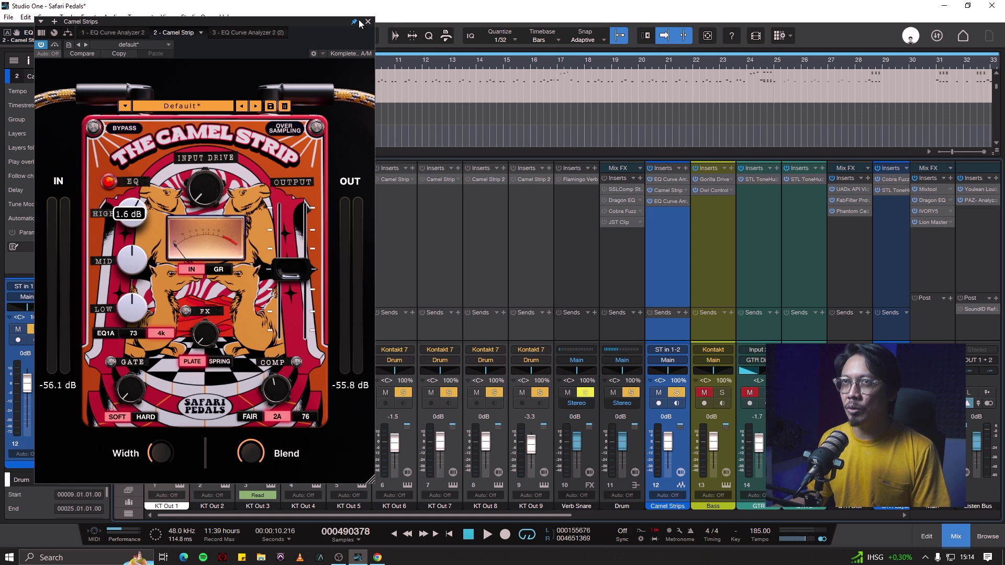
Close the Camel Strip window and save the song, leaving the Drum bus soloed
click(368, 22)
key(ctrl+s)
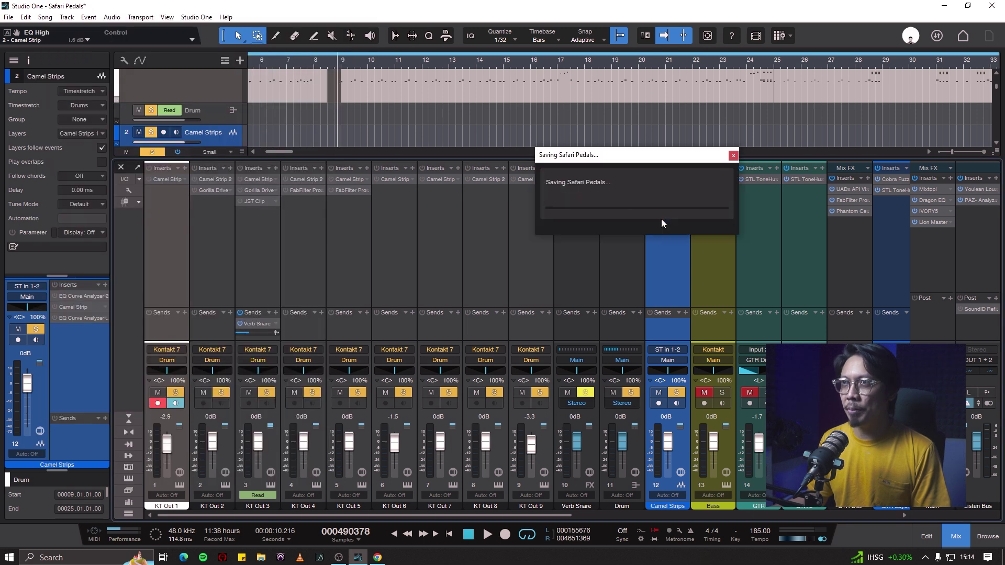
click(634, 394)
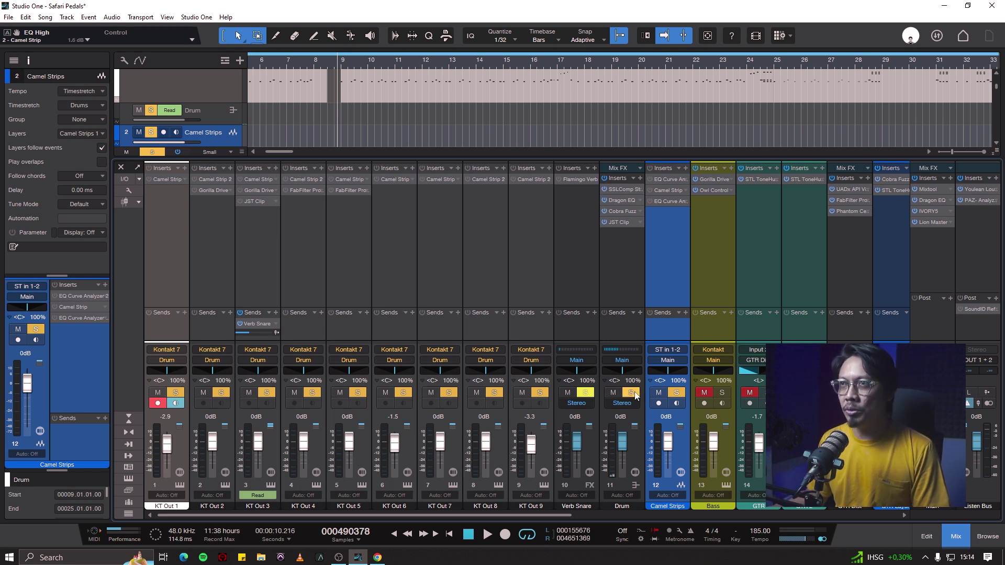
click(634, 393)
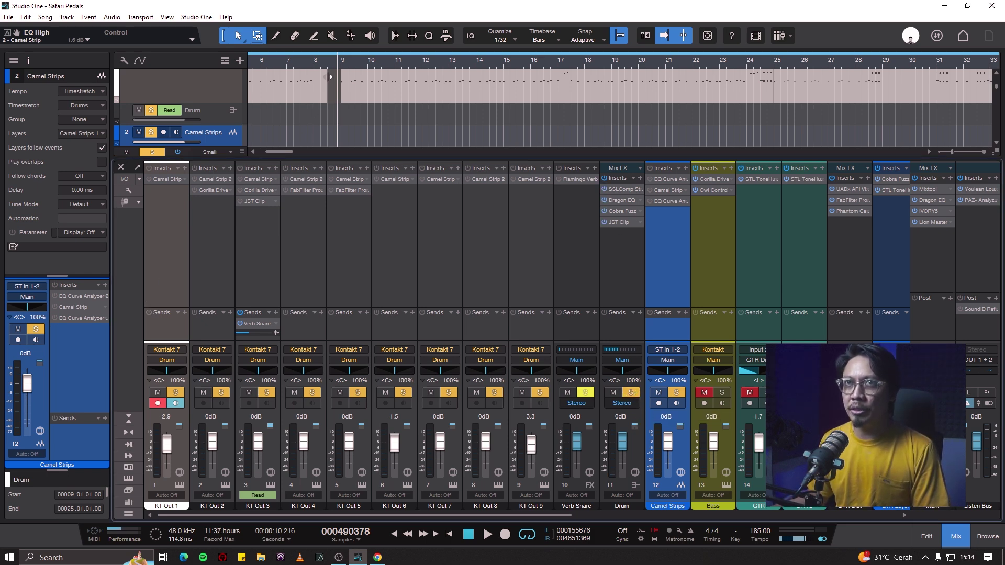
Play the drums with the inserts on the drum channels bypassed
scroll(338, 64, down, 3)
key(space)
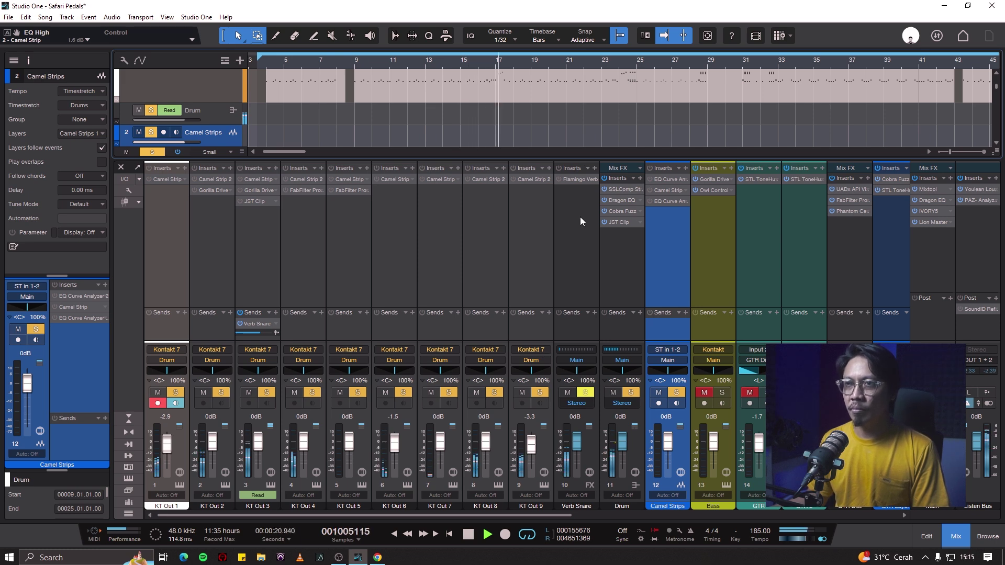
key(space)
Enable the inserts on all channels from KT Out 1 to Verb Snare and play the processed drums
click(562, 227)
click(146, 175)
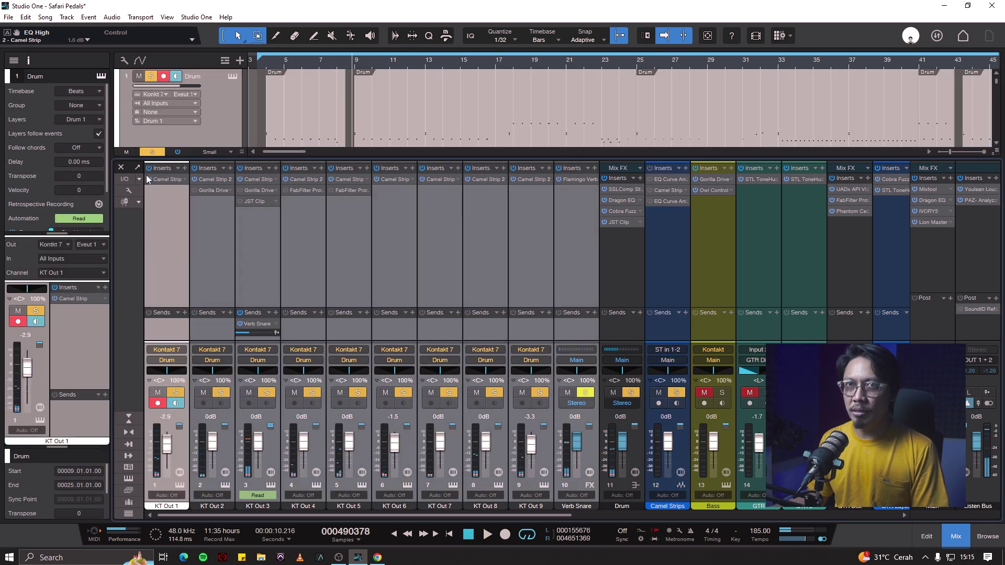
key(space)
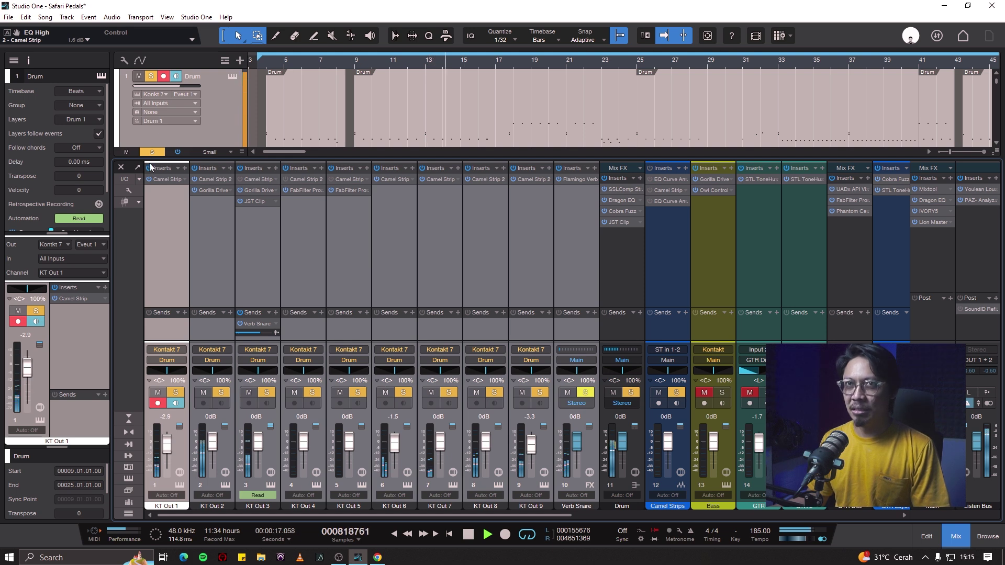
key(space)
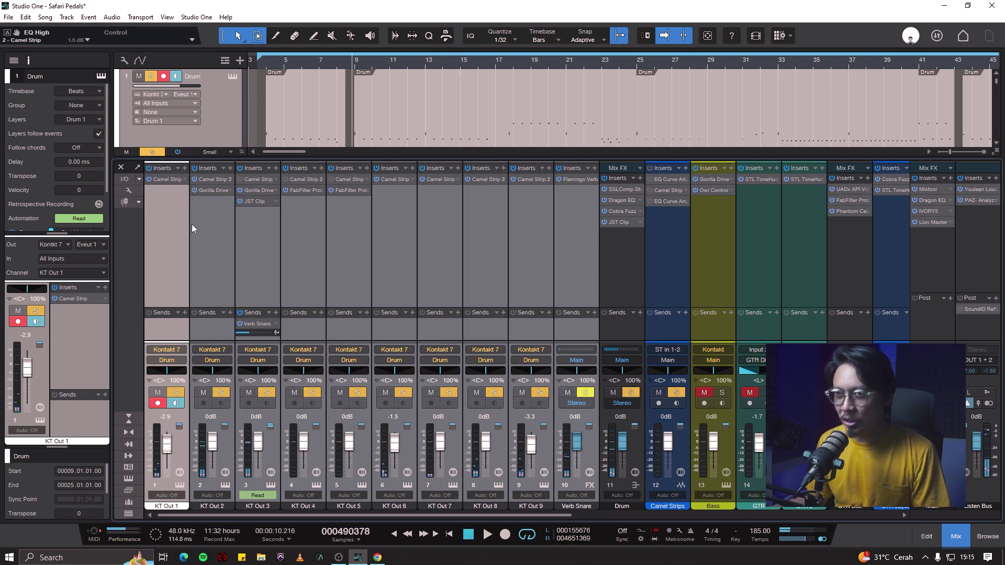
Open the Camel Strip on KT Out 1, move its window clear of the transport, and bypass the plugin
click(491, 260)
key(F11)
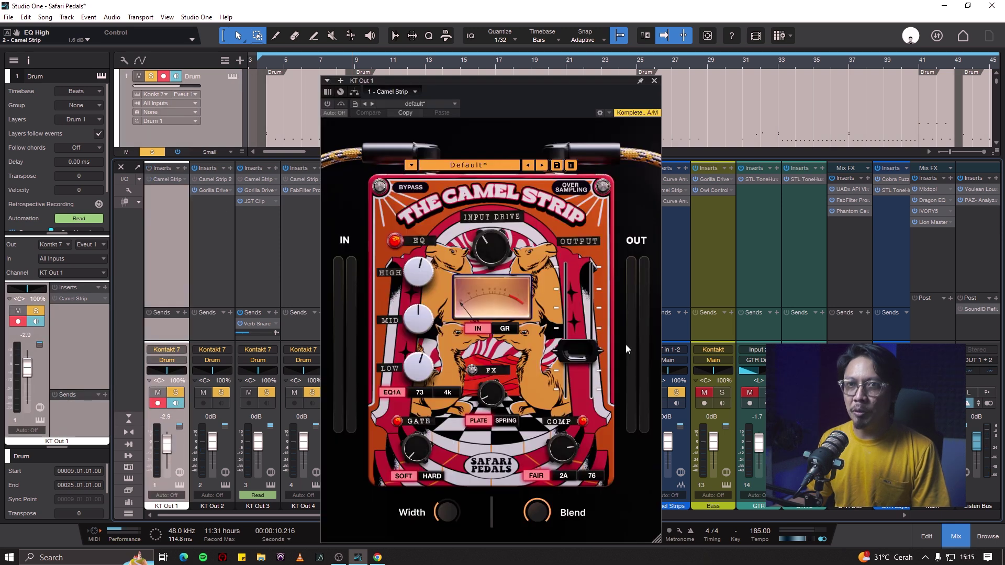
drag(617, 78, 620, 54)
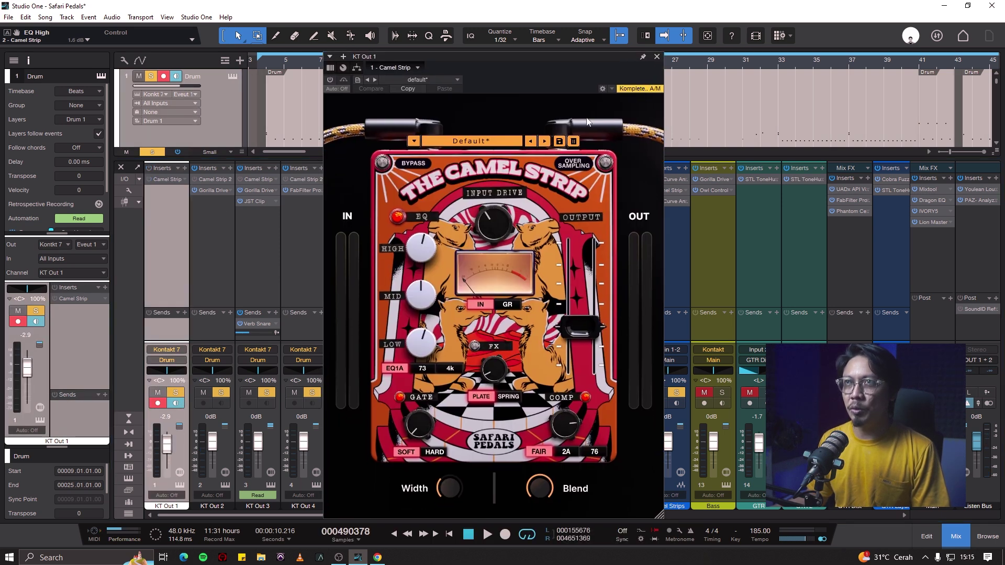
click(149, 179)
click(164, 176)
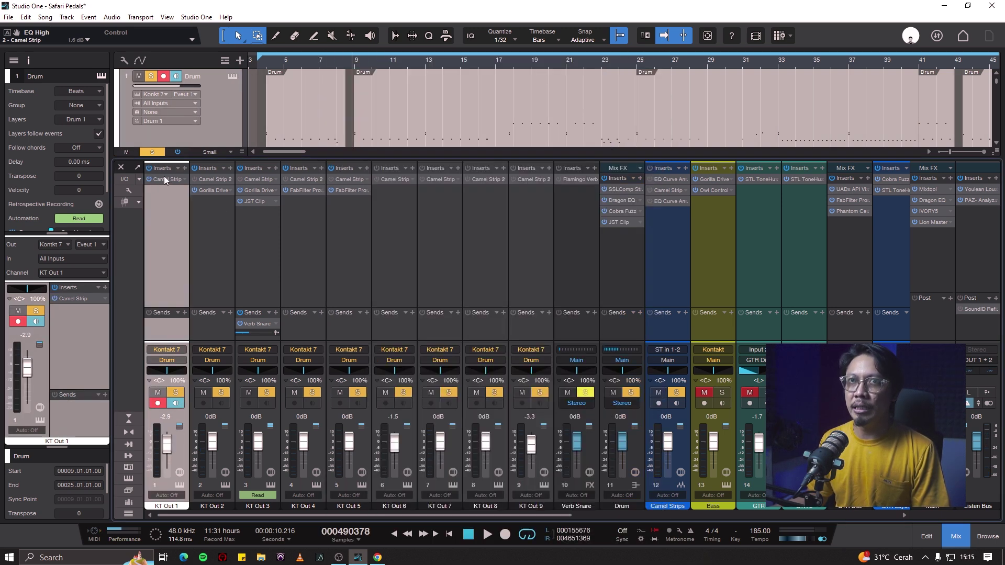
click(164, 176)
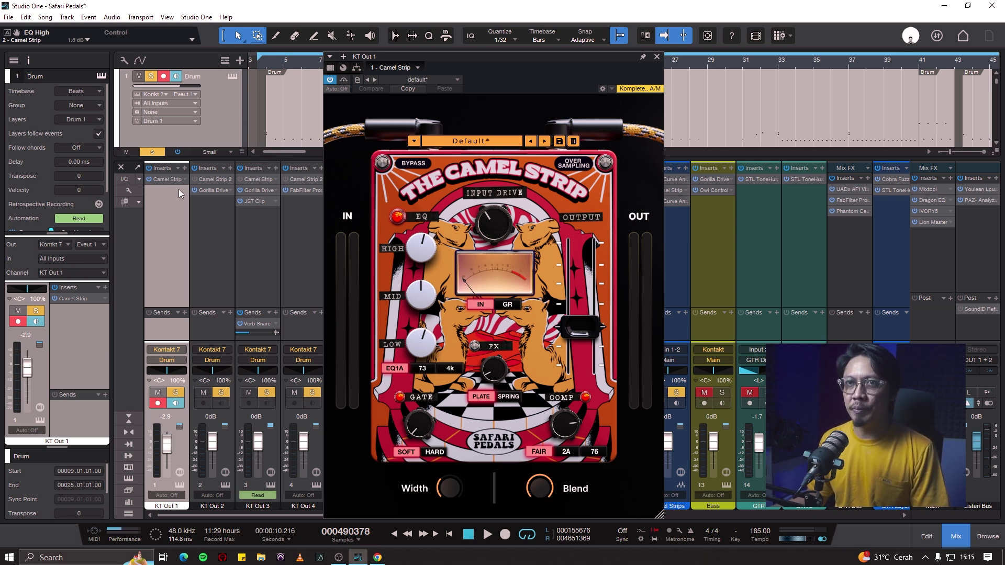
click(148, 179)
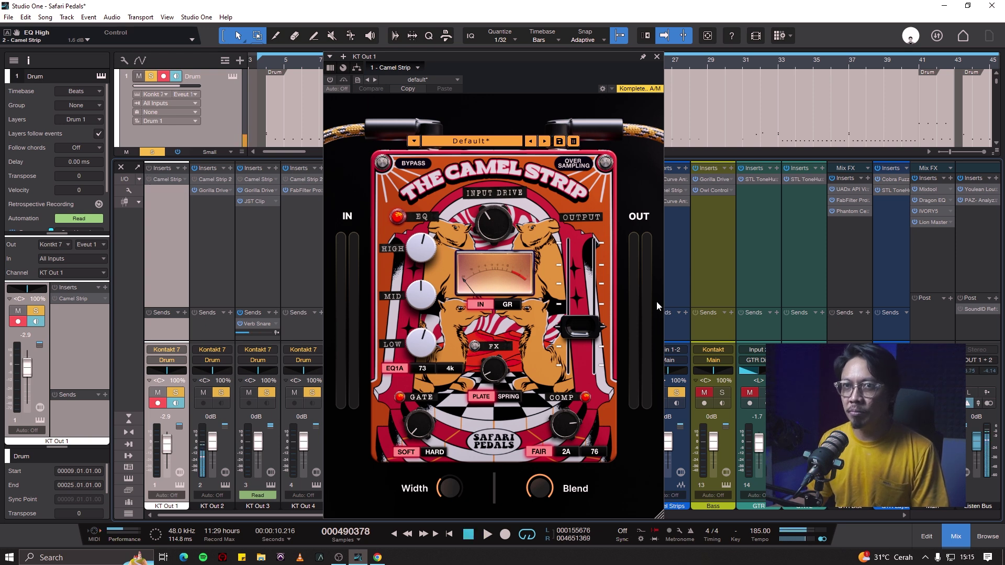
Clear the channel solos, close the Camel Strips plugin window, and select the KT Out 1 channel
click(687, 392)
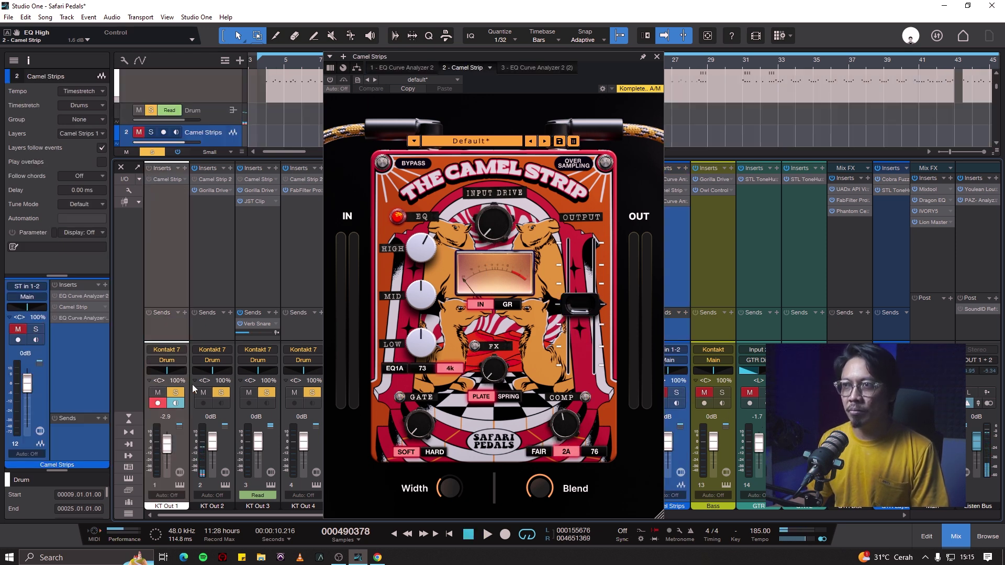
click(657, 57)
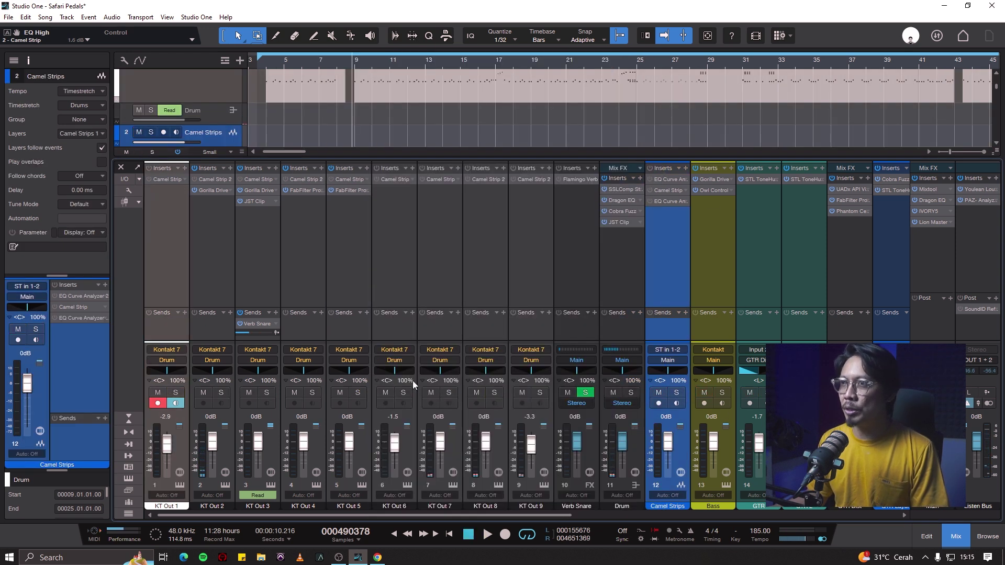
click(169, 202)
Play KT Out 1 soloed with its Camel Strip bypassed and enabled, and audition EQ model 73 against EQ1A
click(150, 179)
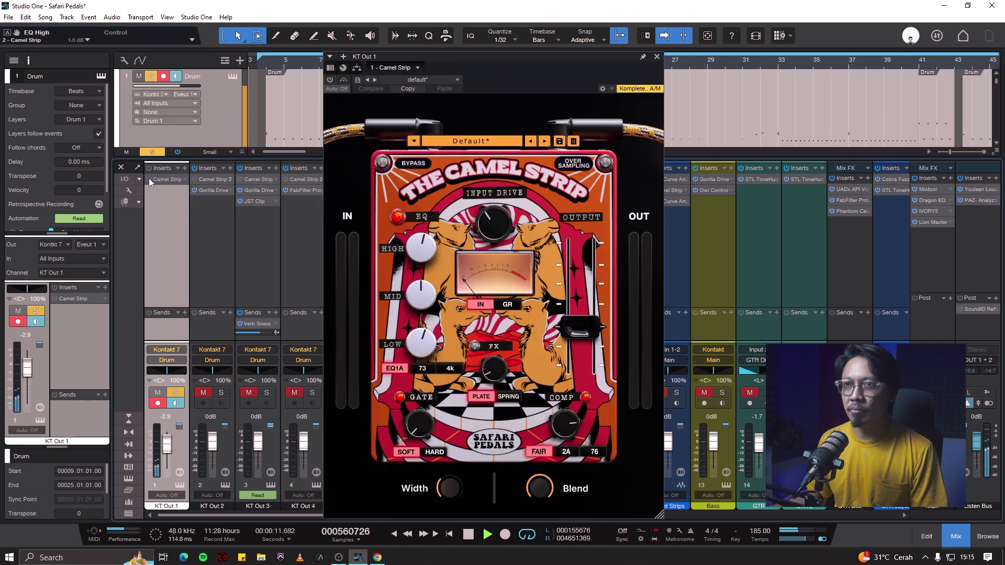
click(149, 178)
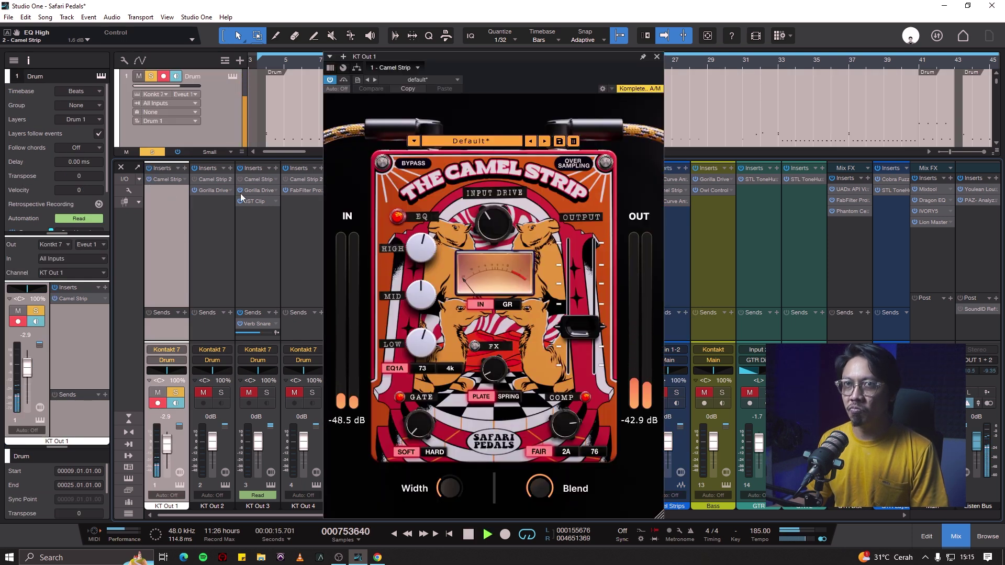
click(398, 370)
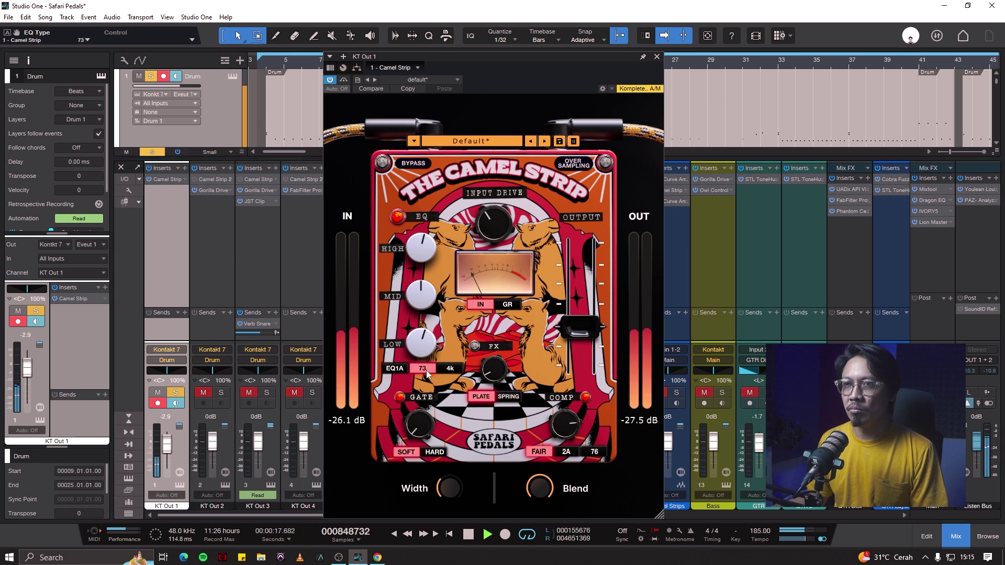
click(396, 370)
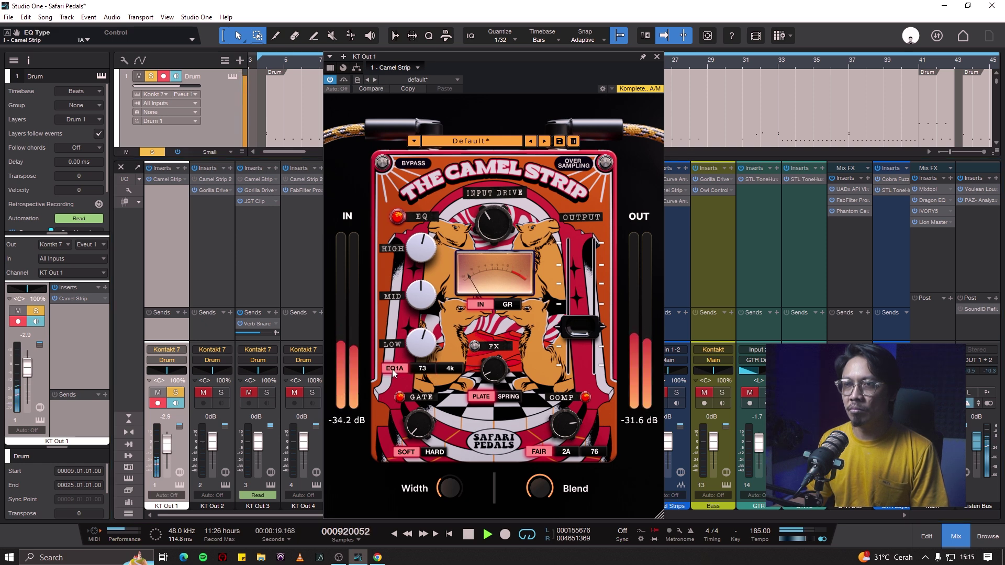
key(space)
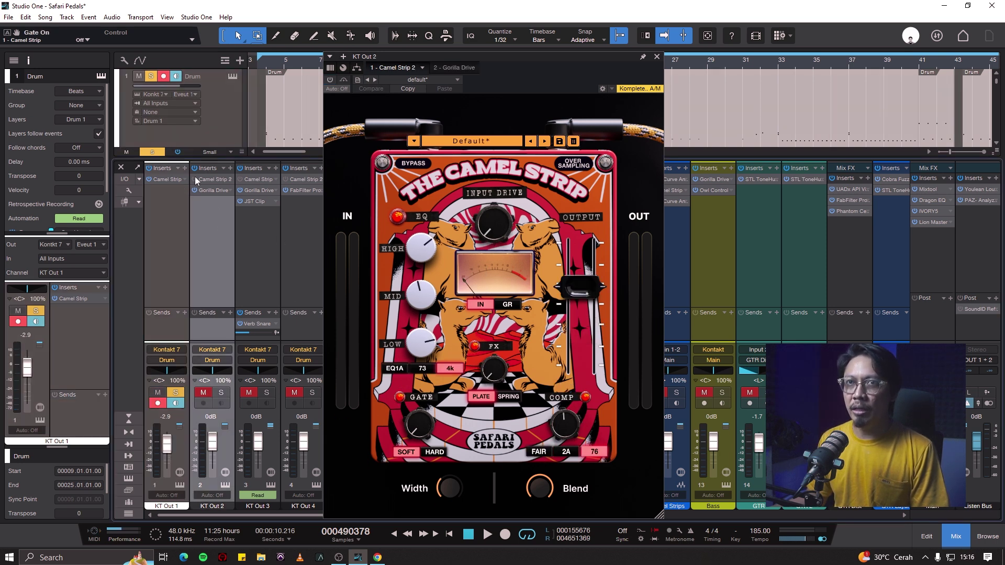
Move the solo from KT Out 1 to KT Out 2 and play it with its Camel Strip bypassed and enabled
click(176, 392)
click(221, 392)
key(space)
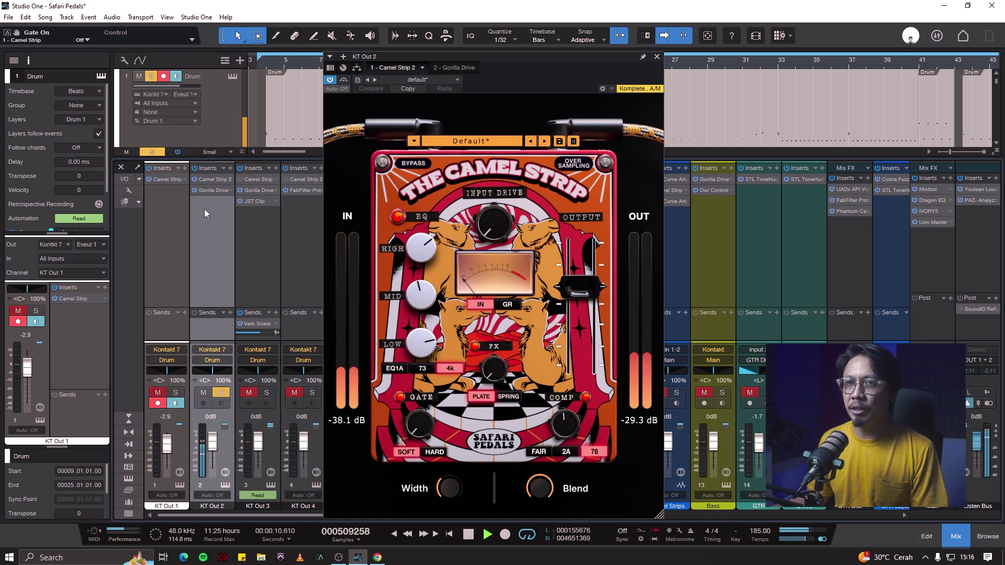
click(196, 178)
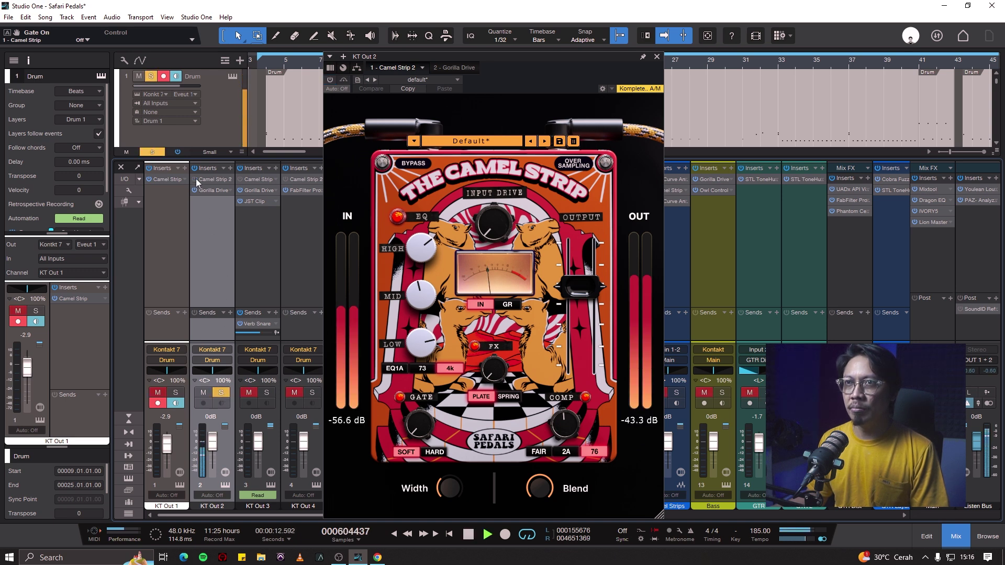
click(196, 178)
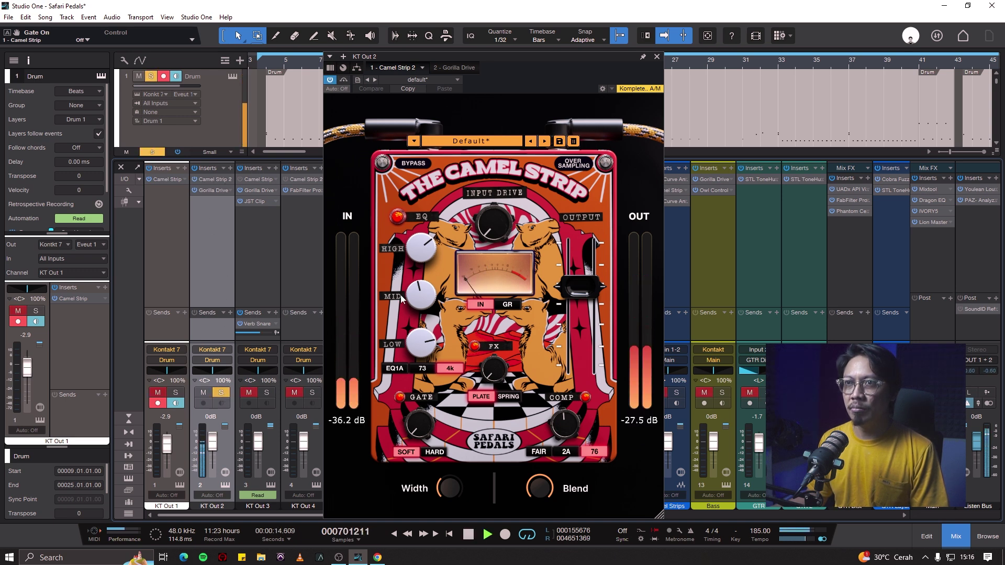
key(space)
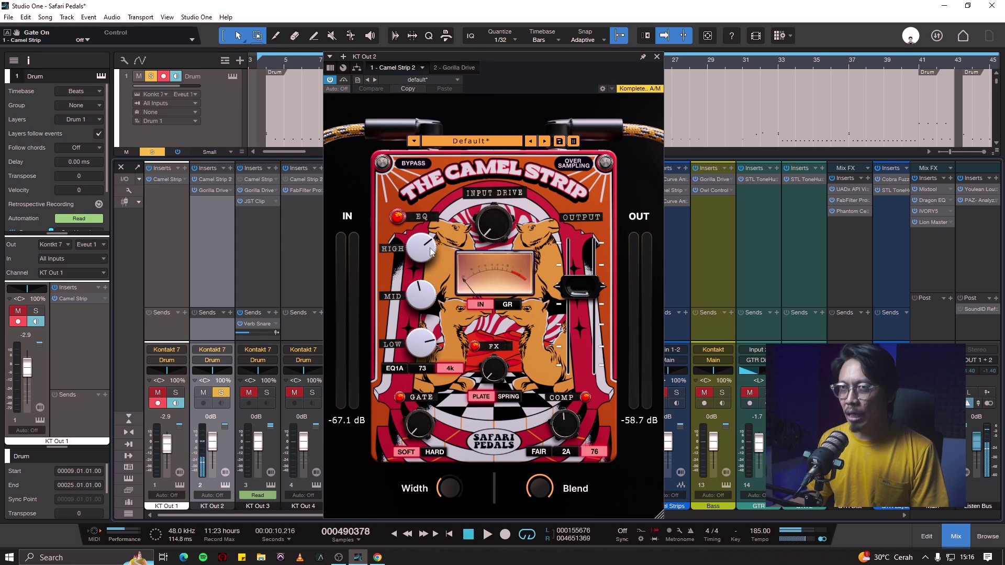
Set EQ High to 2.5 dB on KT Out 2's Camel Strip and audition EQ models 73 and EQ1A against 4k during playback
drag(430, 252, 431, 255)
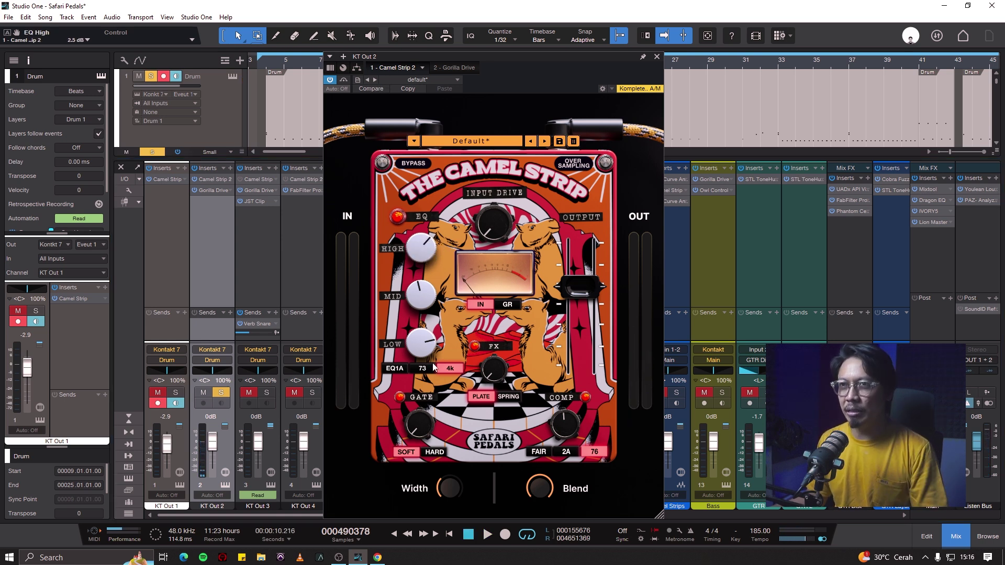
mouse_move(421, 360)
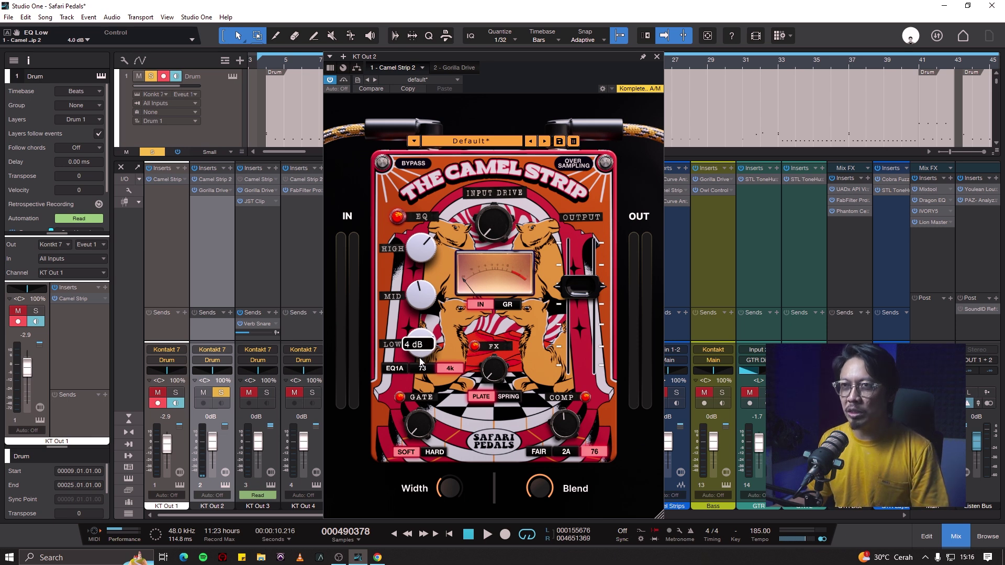
key(space)
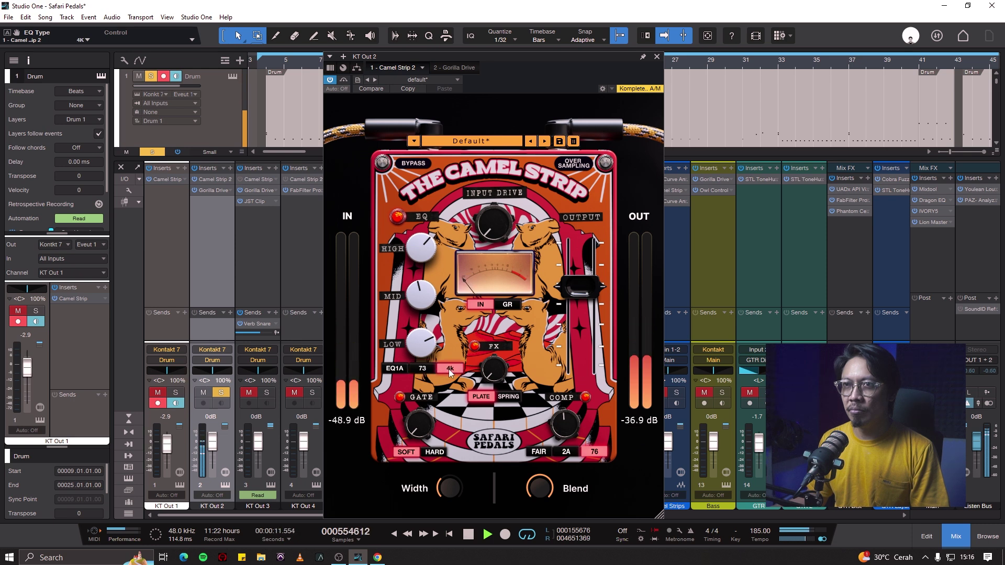
click(427, 370)
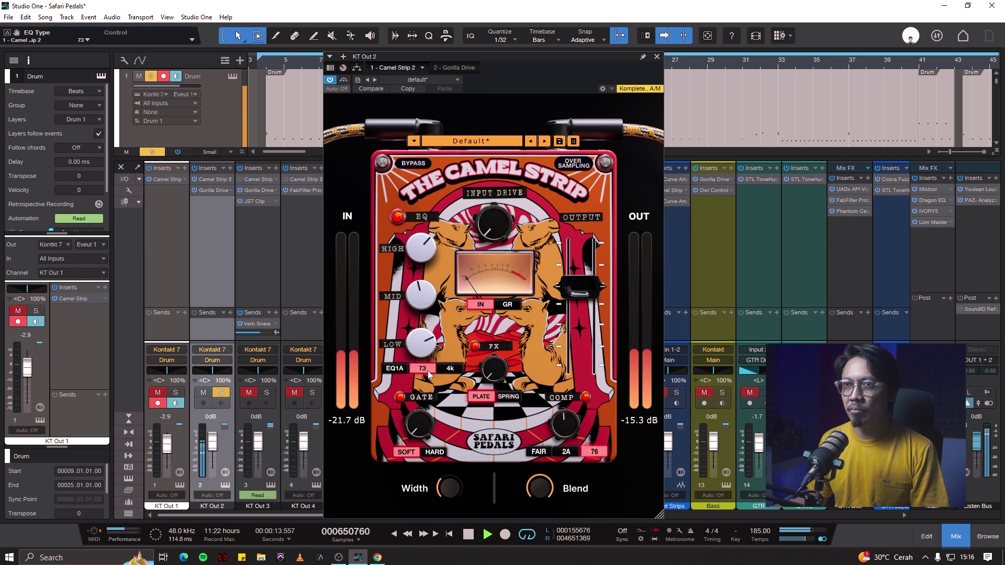
click(444, 371)
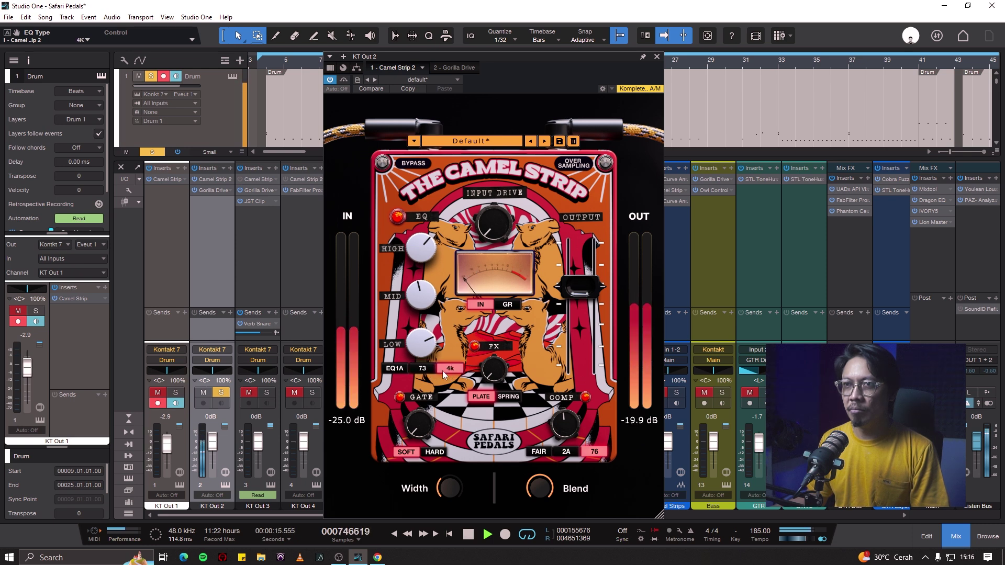
click(401, 368)
click(447, 370)
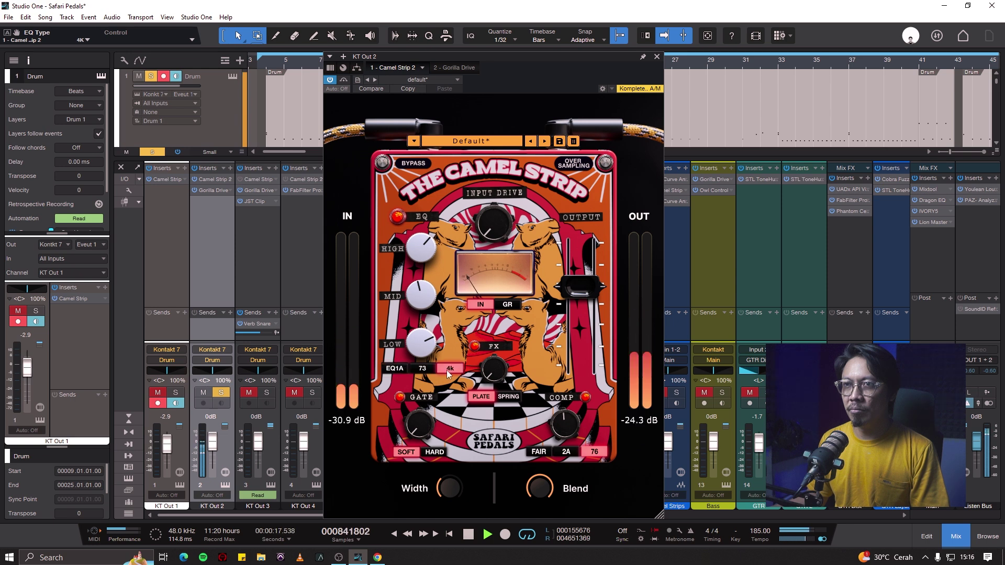
Turn off FX and the gate on KT Out 2's Camel Strip, and play the channel with the plugin bypassed and active
click(474, 347)
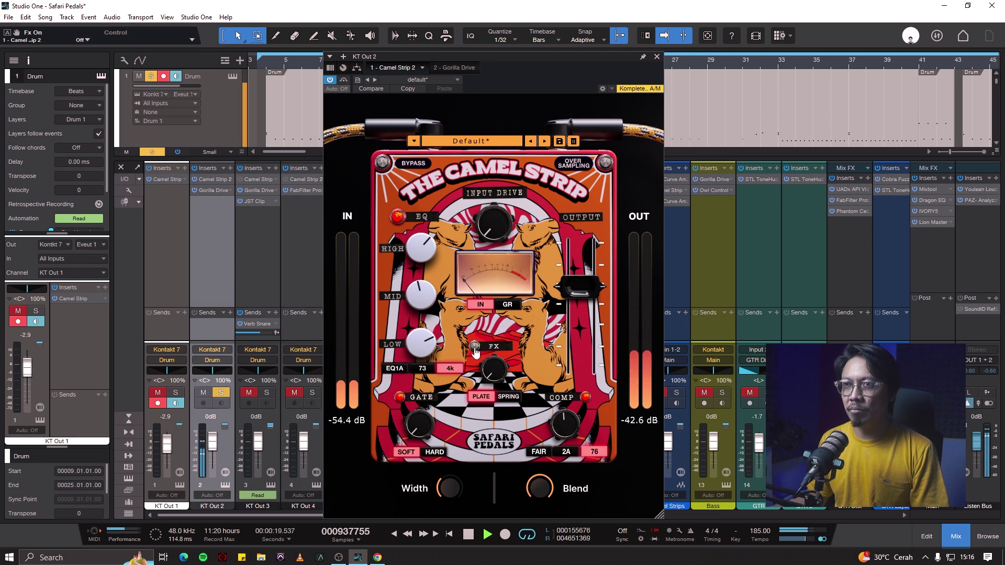
mouse_move(477, 365)
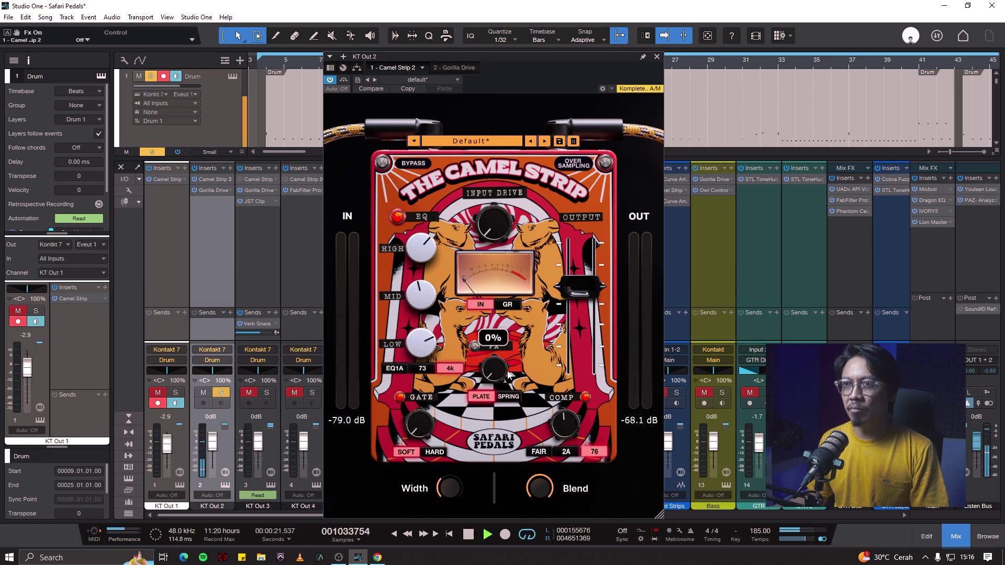
key(space)
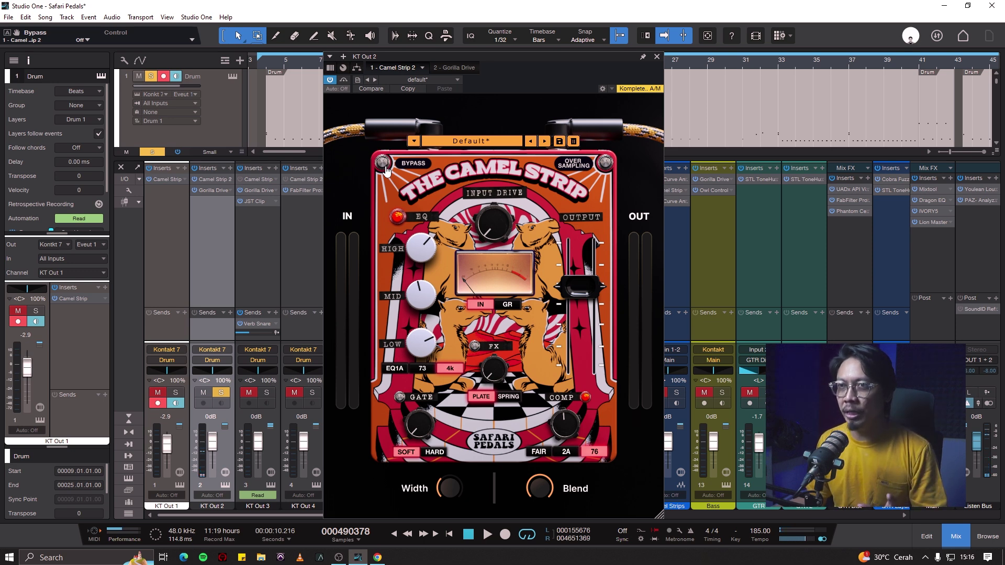
key(space)
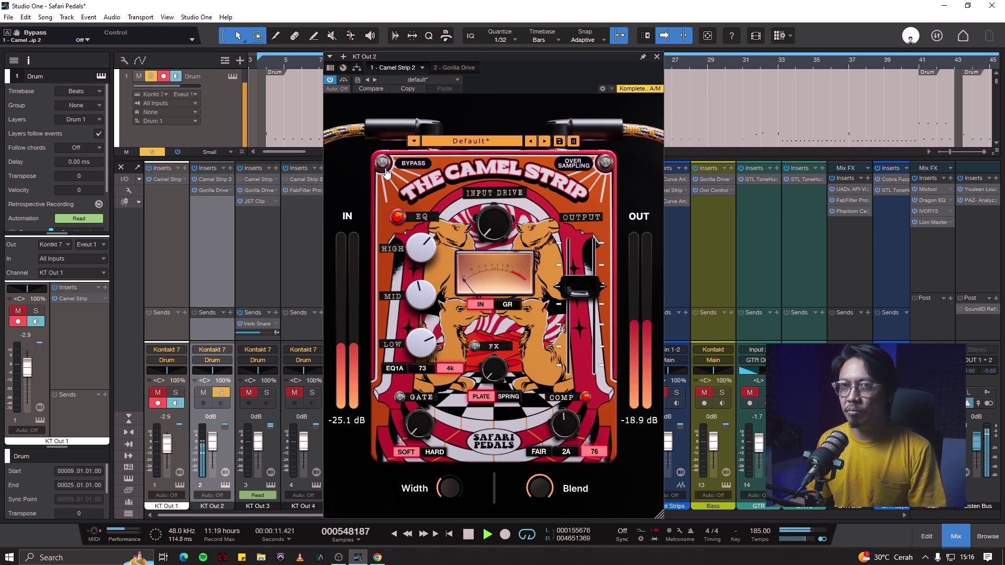
click(385, 170)
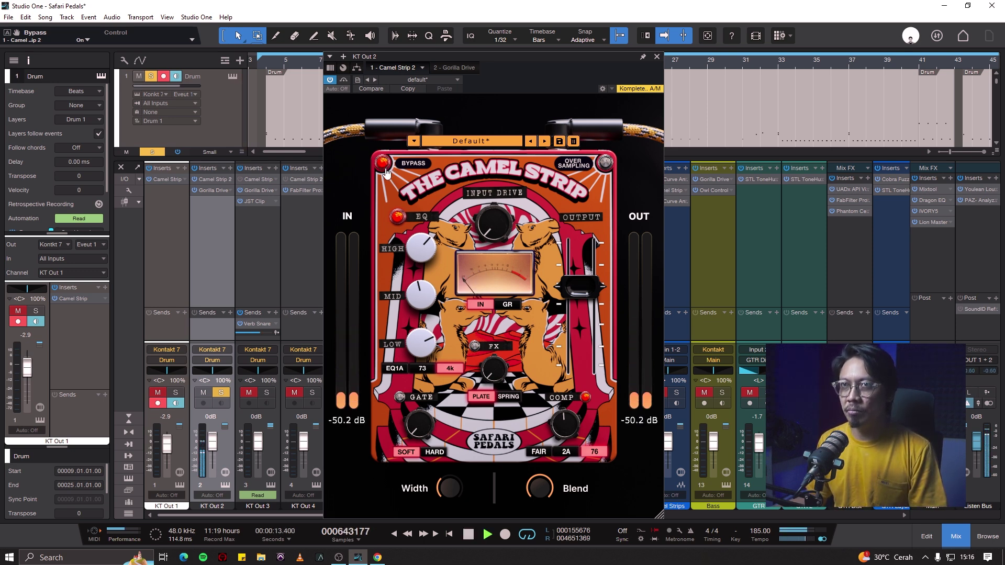
click(384, 170)
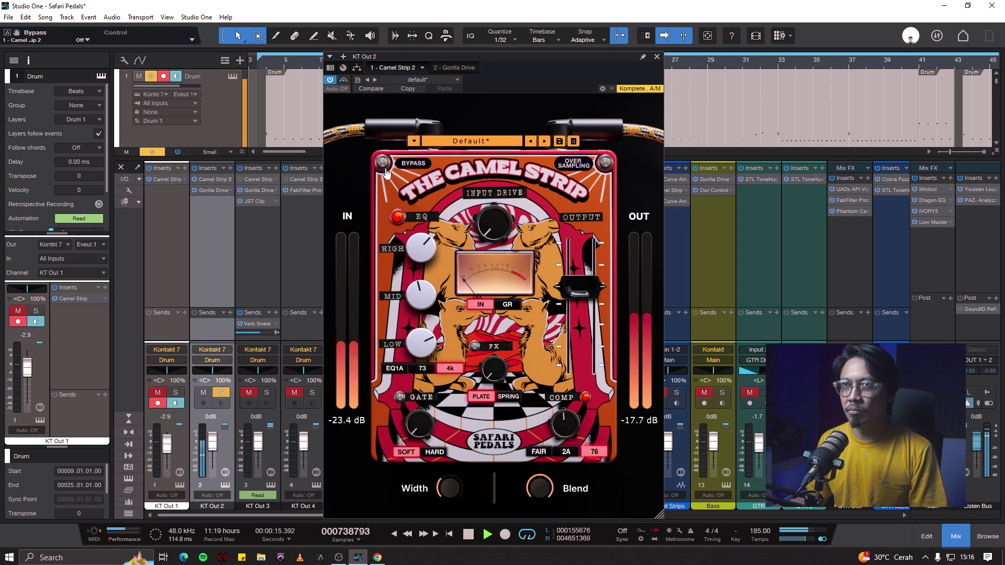
key(space)
Move the solo to KT Out 3, open its Camel Strip, and play the channel with the plugin disabled and enabled
click(266, 393)
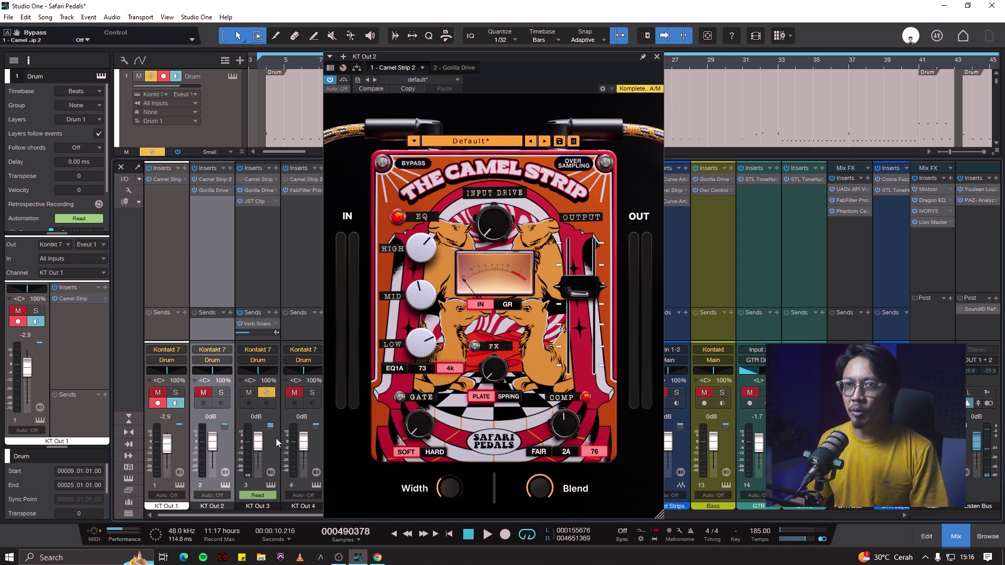
click(277, 442)
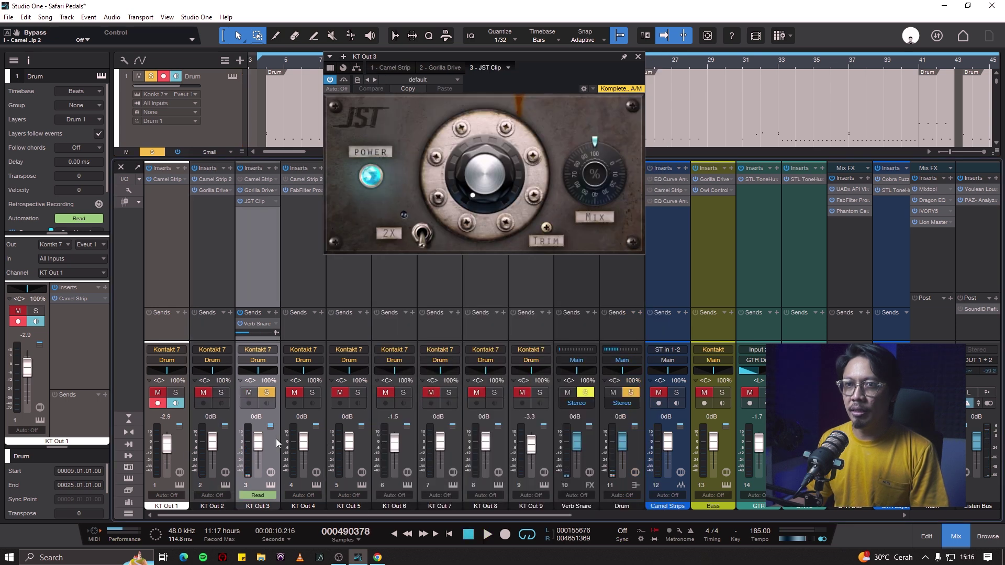
click(388, 68)
key(space)
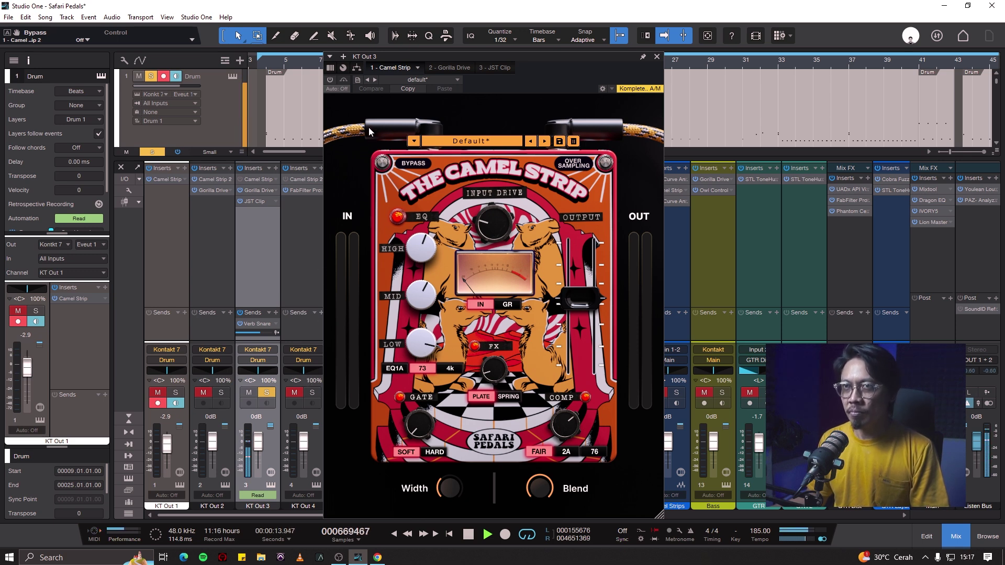
key(space)
key(space)
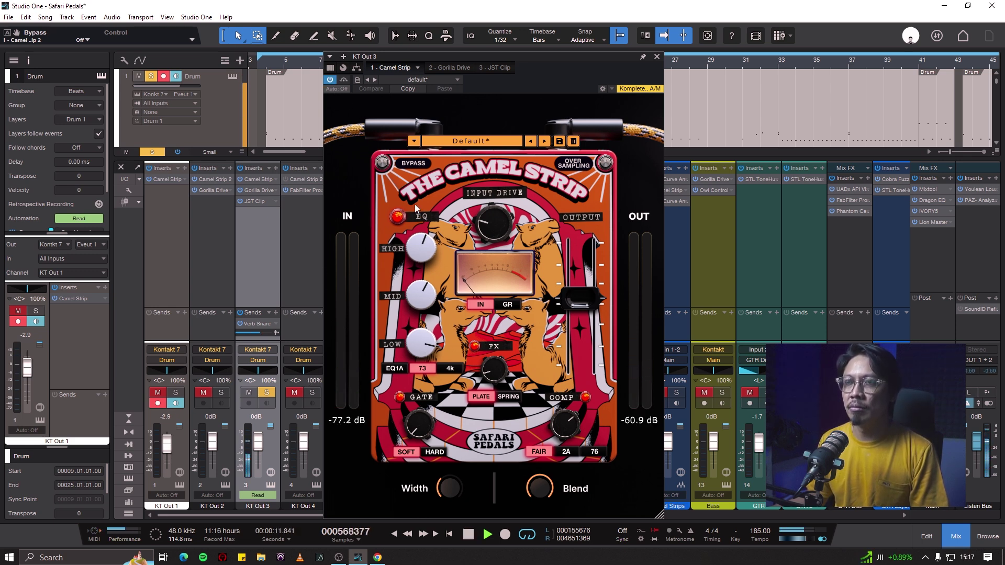
Play KT Out 3 with the Camel Strip's FX section switched off and back on
key(space)
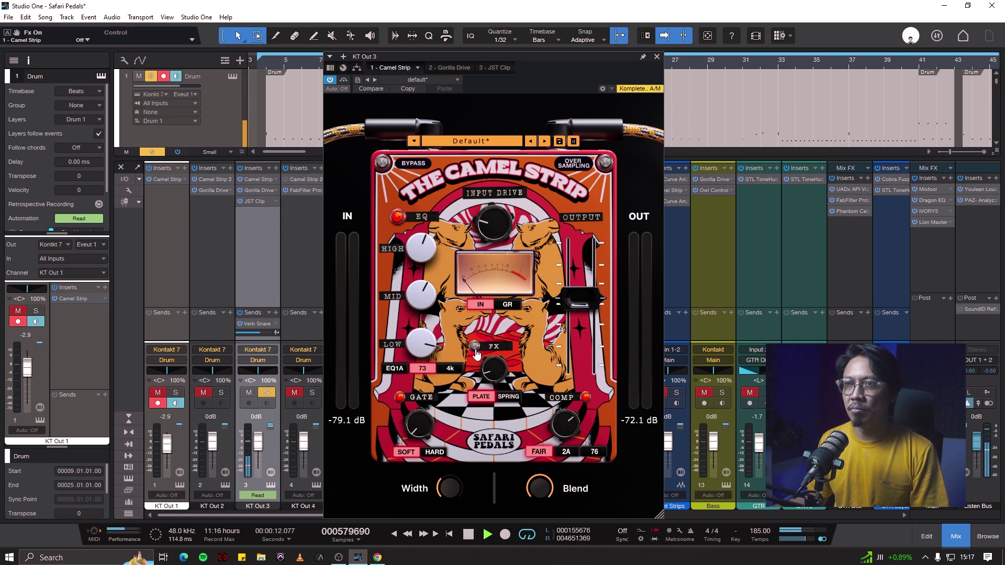
click(475, 349)
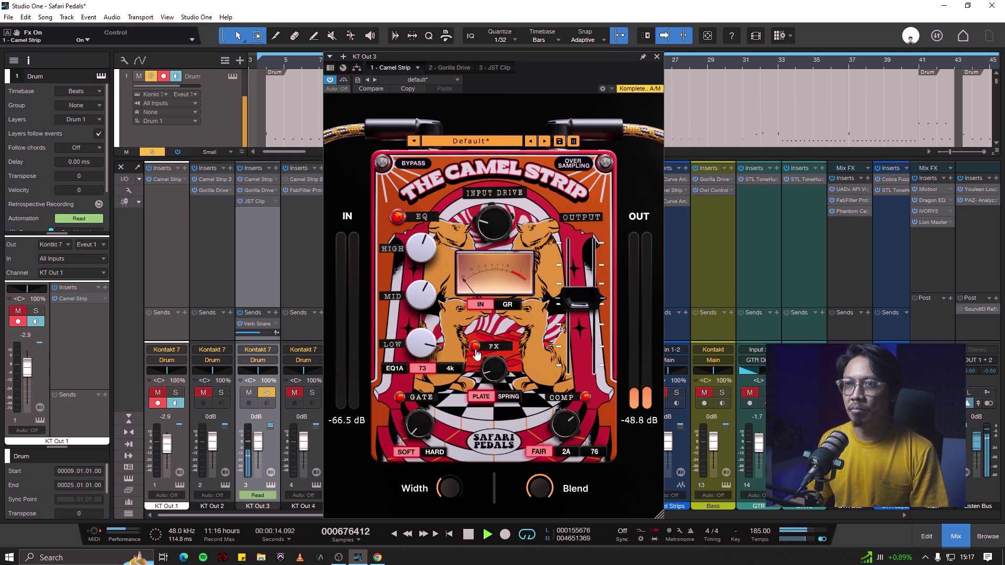
key(space)
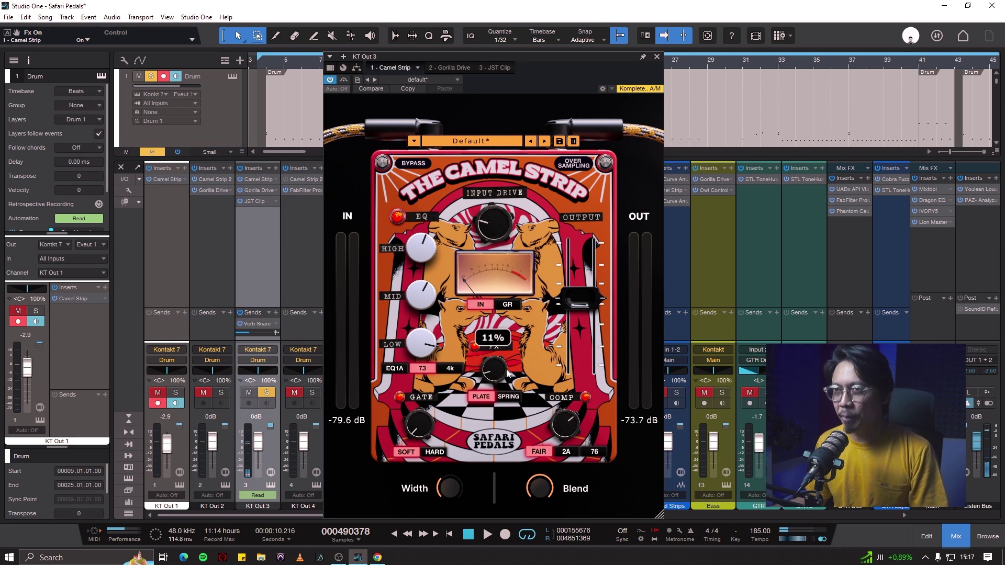
Set EQ Low to 5.5 dB on KT Out 3's Camel Strip and move its window clear of the drum channels
mouse_move(504, 375)
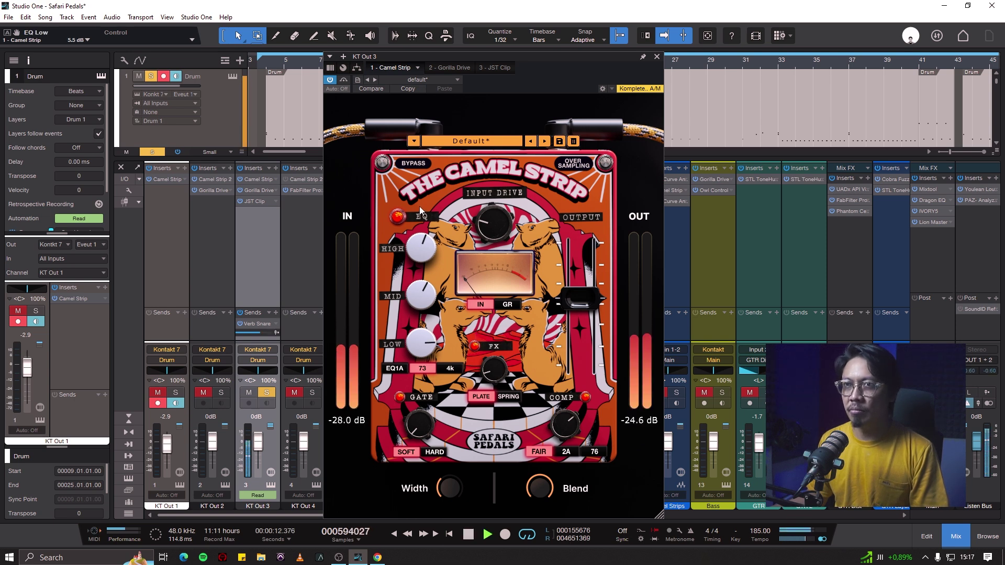
drag(569, 62, 785, 103)
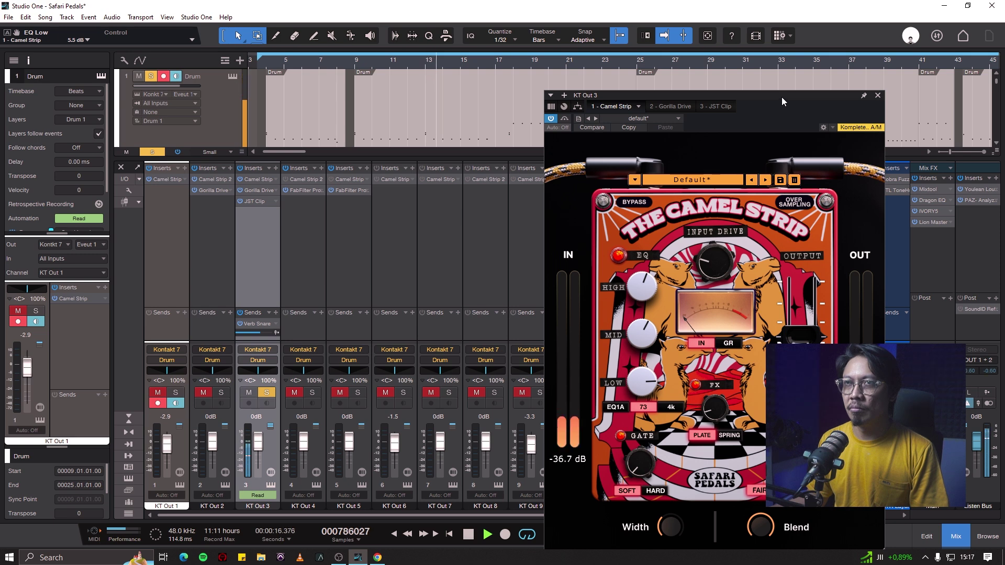
drag(523, 56, 451, 50)
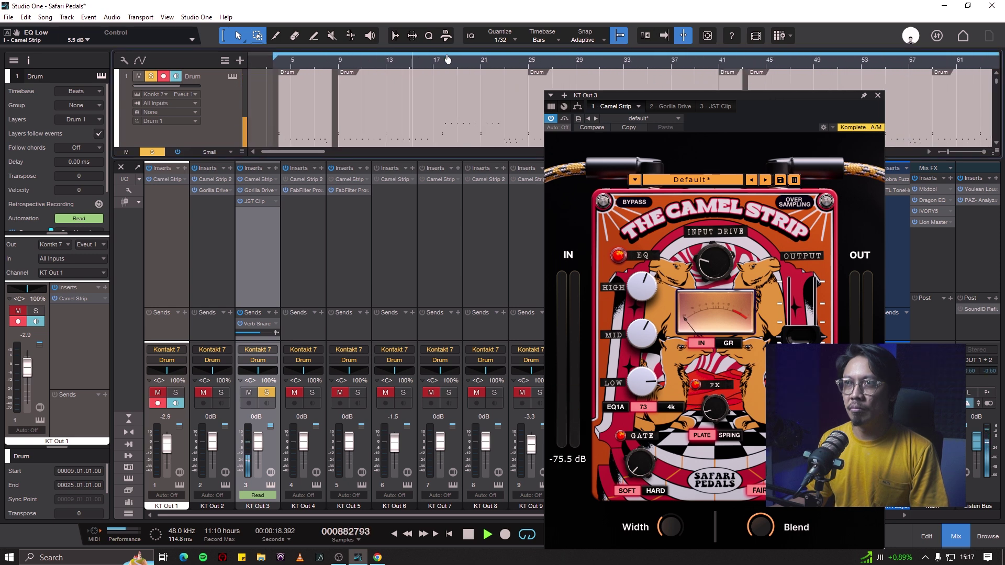
key(space)
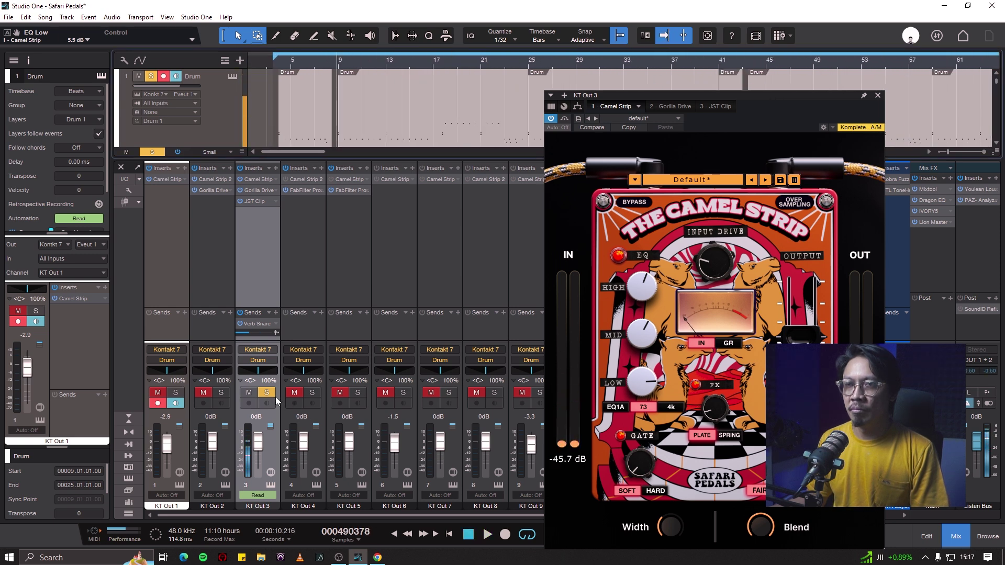
Move the solo from KT Out 3 to KT Out 4 and KT Out 5, and place the playback start near bar 24
click(270, 394)
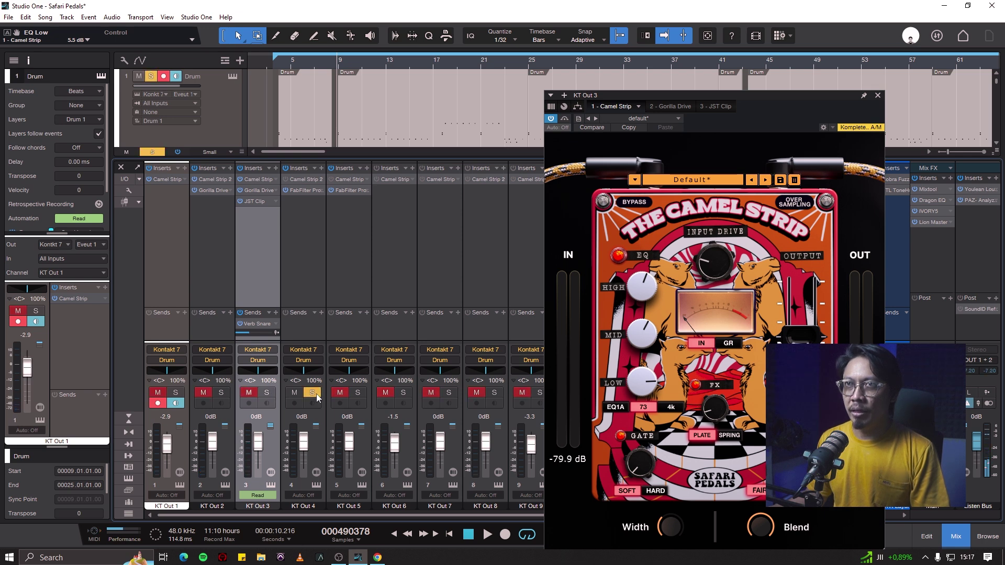
click(316, 393)
click(313, 275)
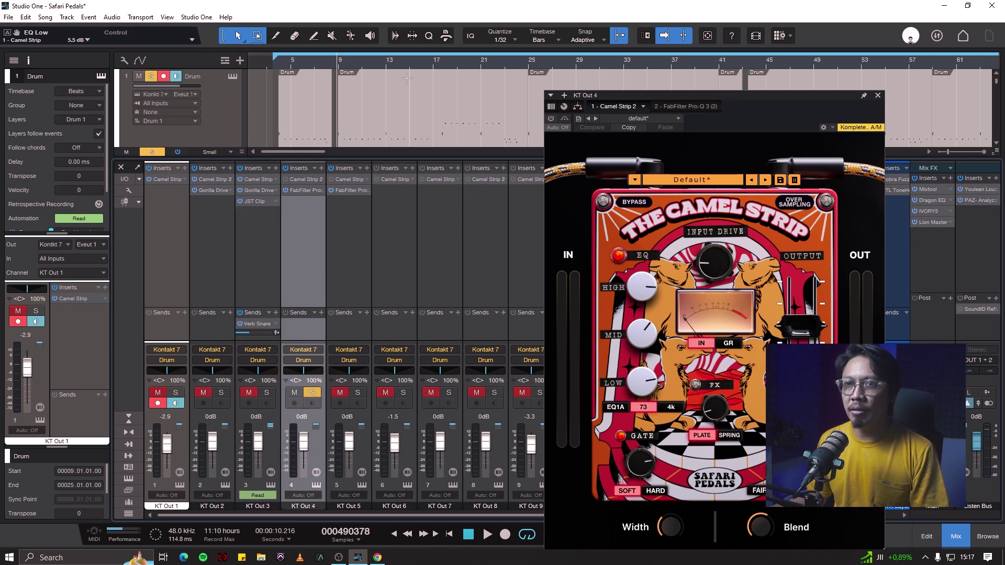
drag(360, 64, 420, 59)
scroll(407, 76, down, 2)
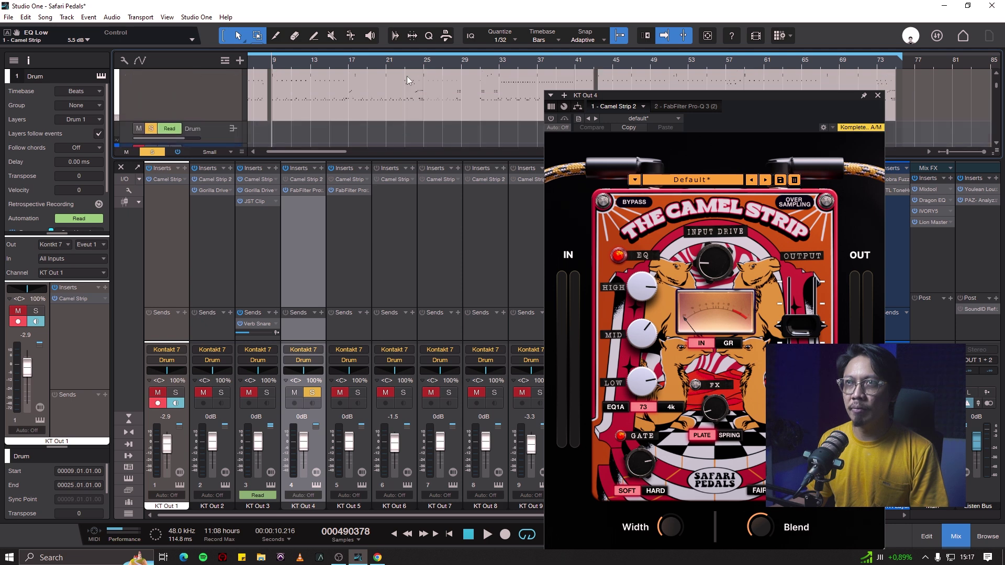
click(358, 392)
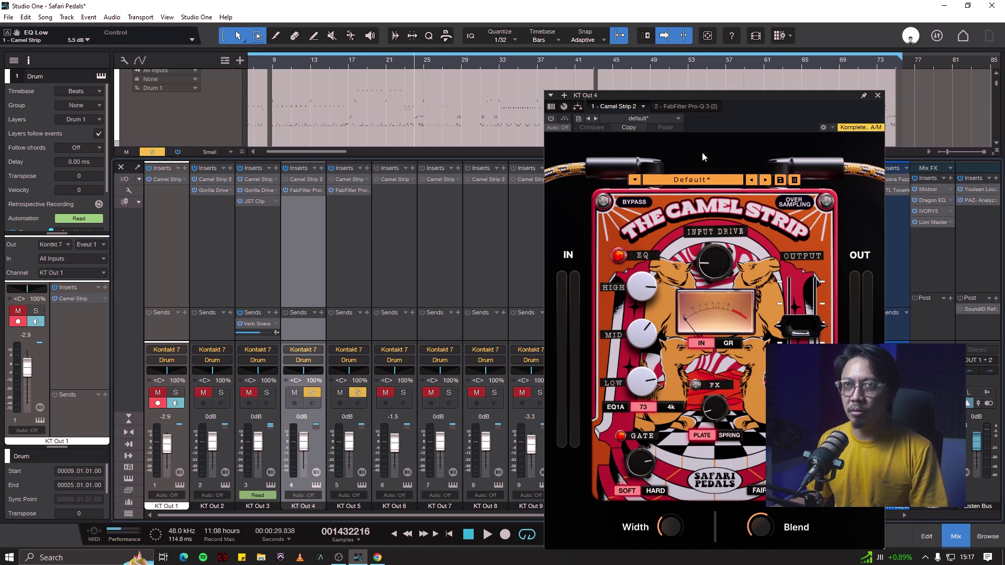
Open the Camel Strips of KT Out 4 and KT Out 5 and arrange their windows side by side
click(877, 96)
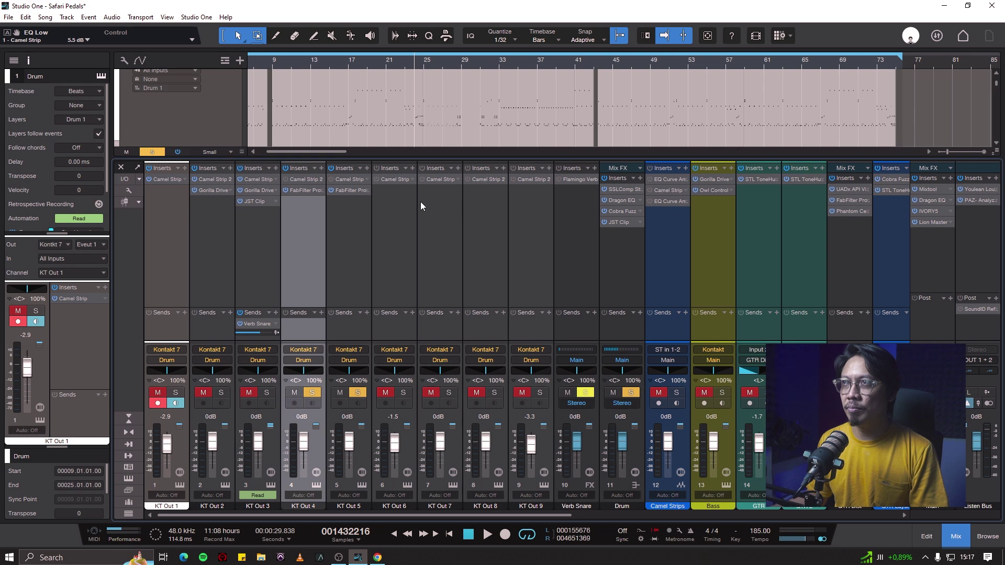
click(296, 180)
drag(867, 96, 376, 33)
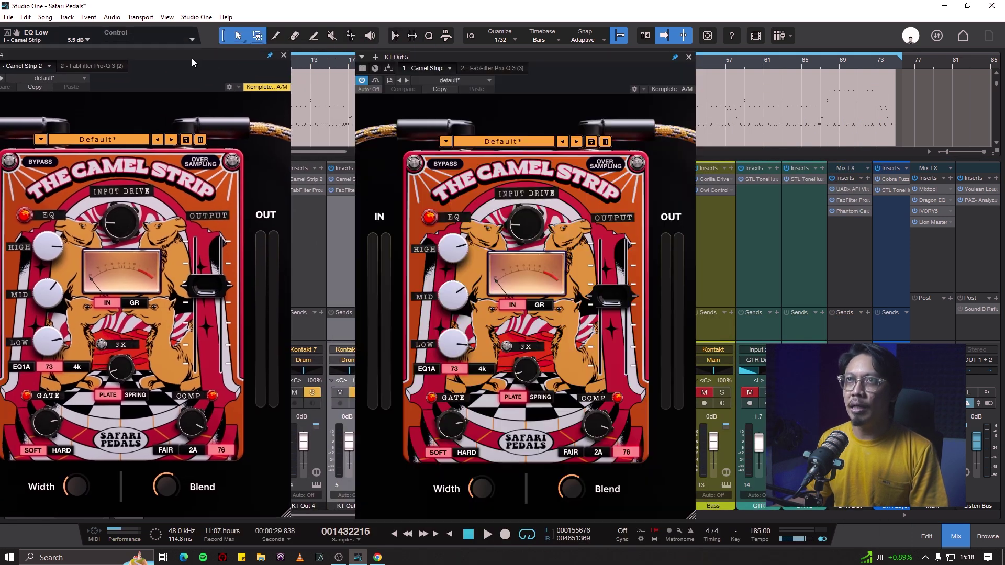
drag(191, 59, 275, 29)
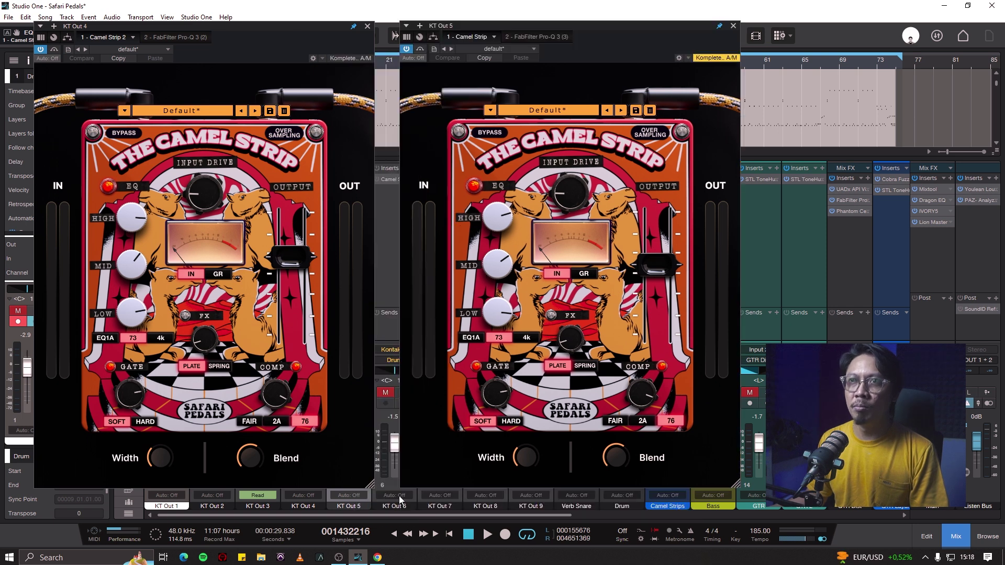
Play KT Out 4 and KT Out 5 together with both Camel Strips disabled and enabled
key(space)
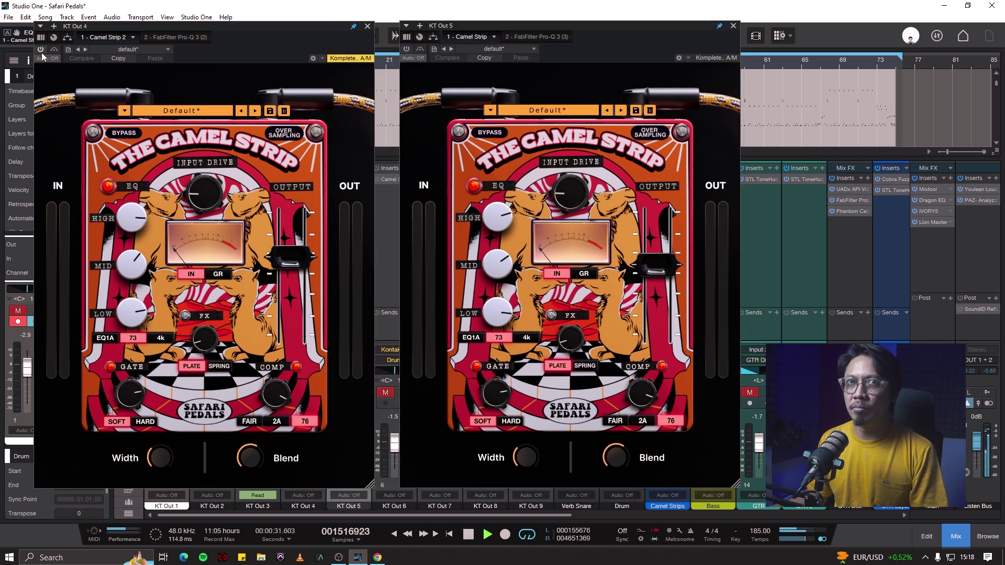
key(space)
click(407, 51)
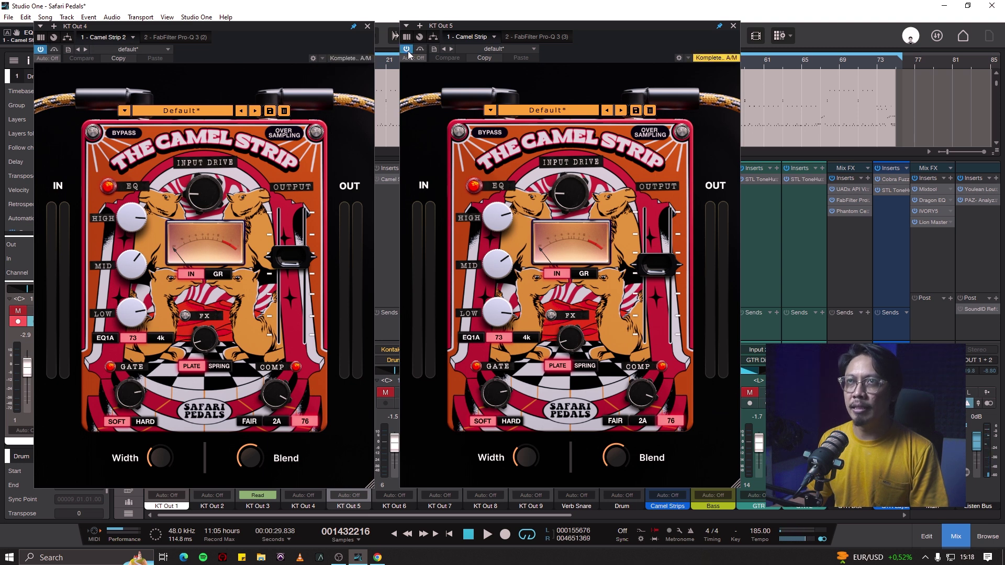
key(space)
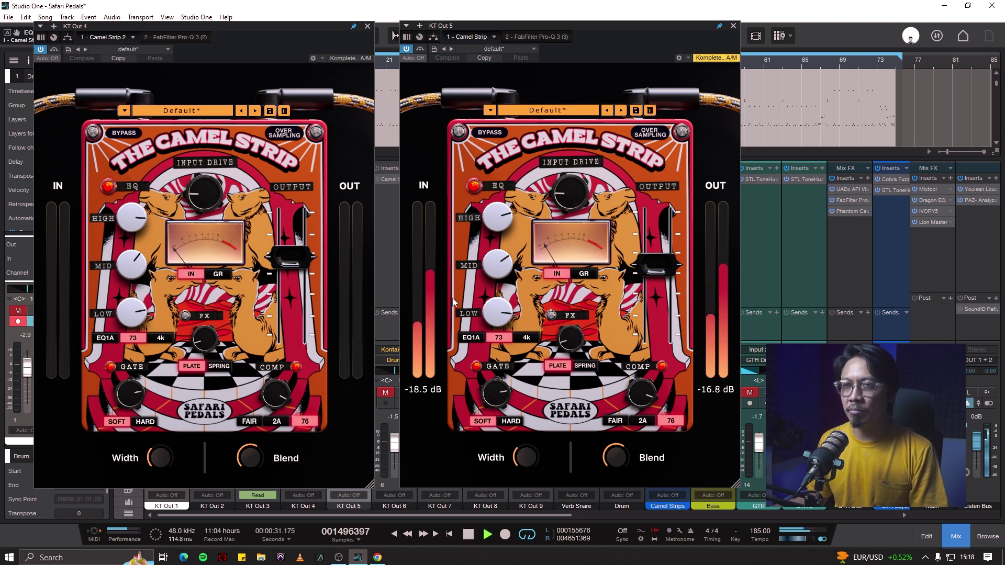
mouse_move(499, 407)
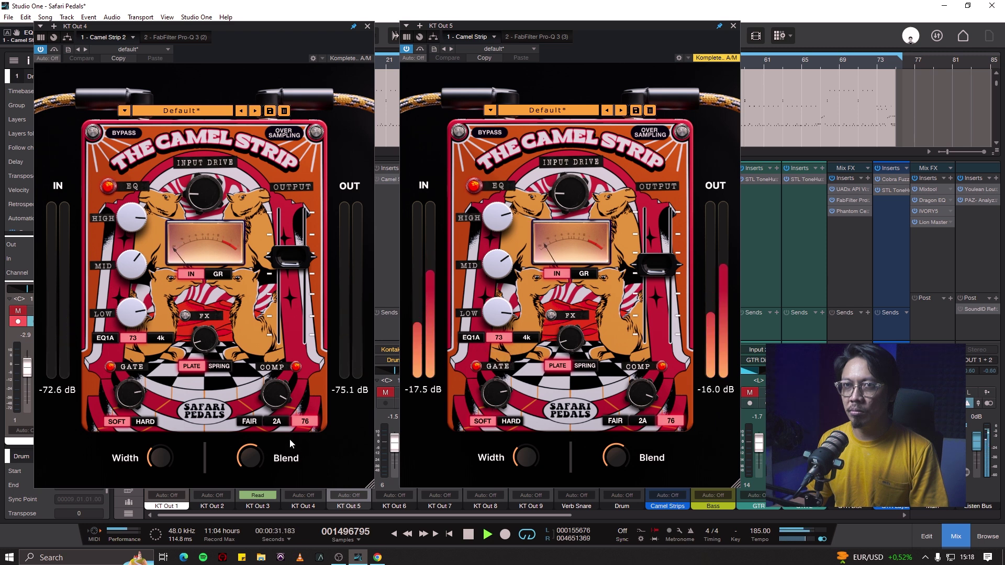
key(space)
Lower the gate settings on the KT Out 4 and KT Out 5 Camel Strips and play both channels
drag(130, 394, 130, 403)
drag(496, 394, 497, 417)
key(space)
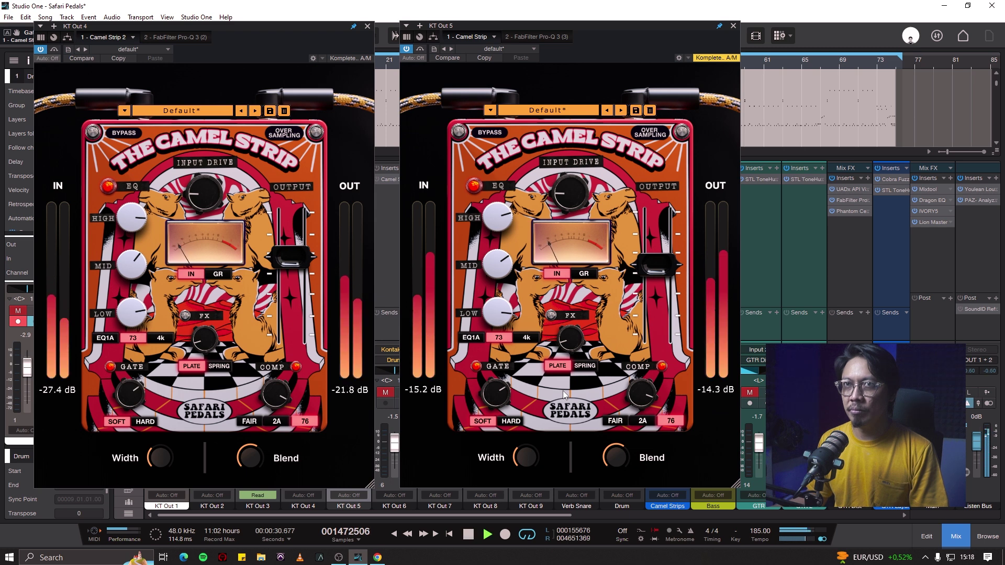
Finish auditioning KT Out 4 and KT Out 5 and close both of their Camel Strip windows
key(space)
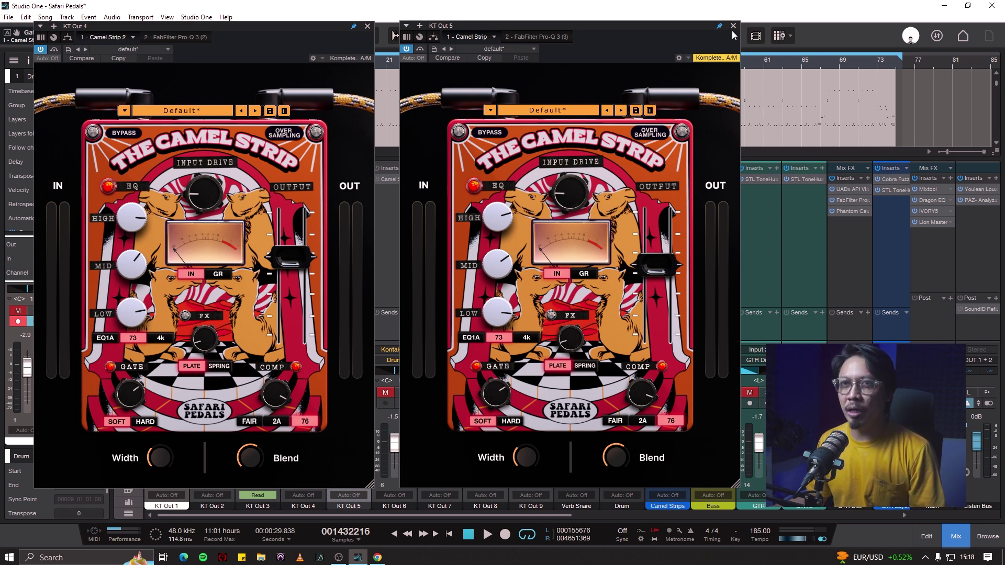
key(space)
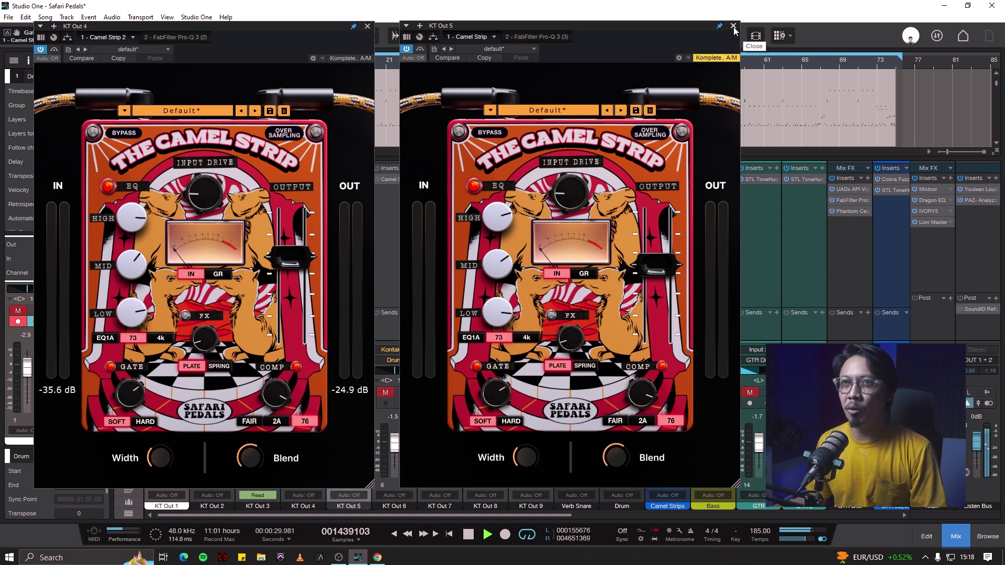
click(734, 25)
key(space)
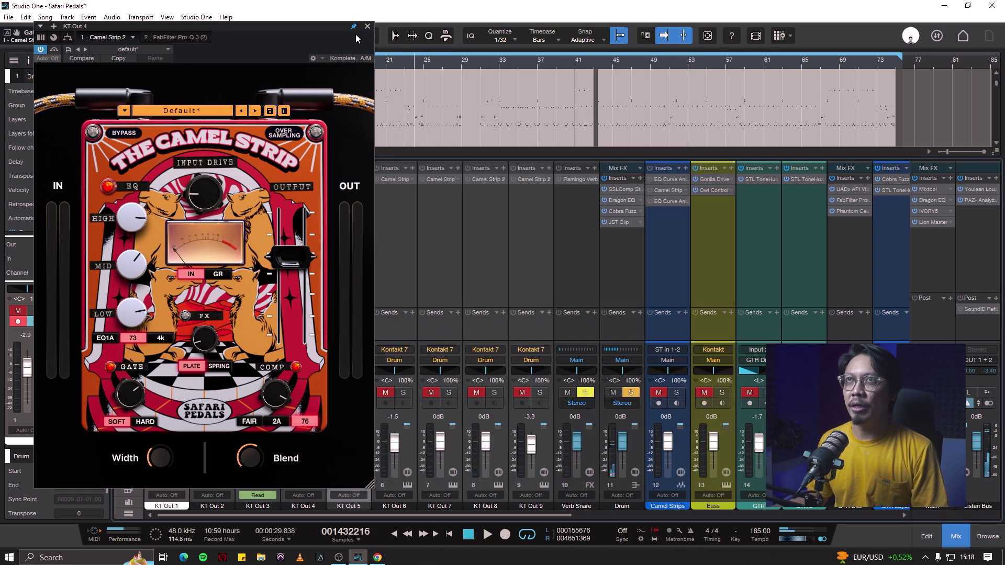
click(367, 27)
Move the solo from KT Out 4 and KT Out 5 to KT Out 6 and play it from near bar 33
click(392, 245)
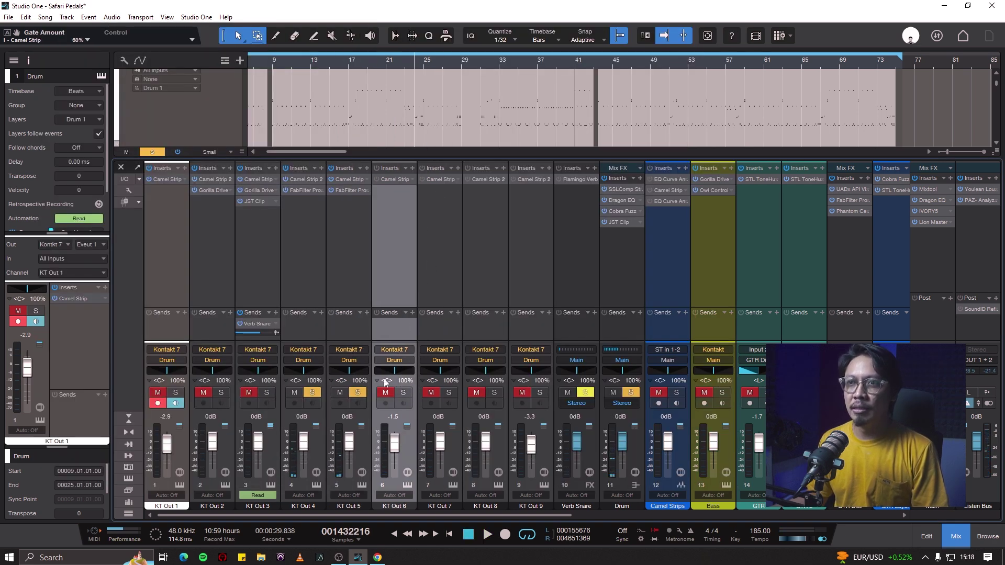
click(316, 395)
click(402, 393)
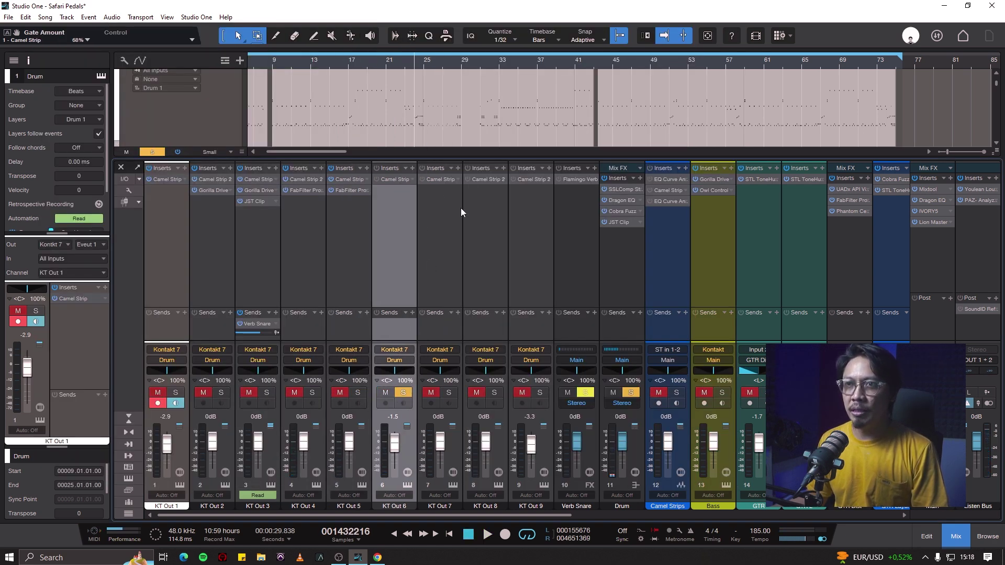
click(501, 70)
key(space)
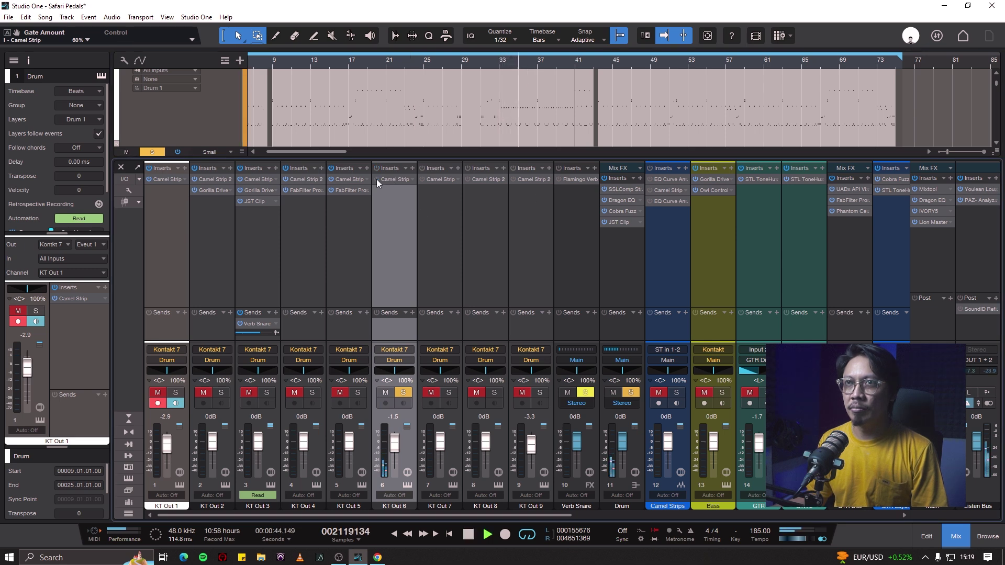
Open the Camel Strip of KT Out 6 and audition the channel while checking its EQ switch
click(394, 179)
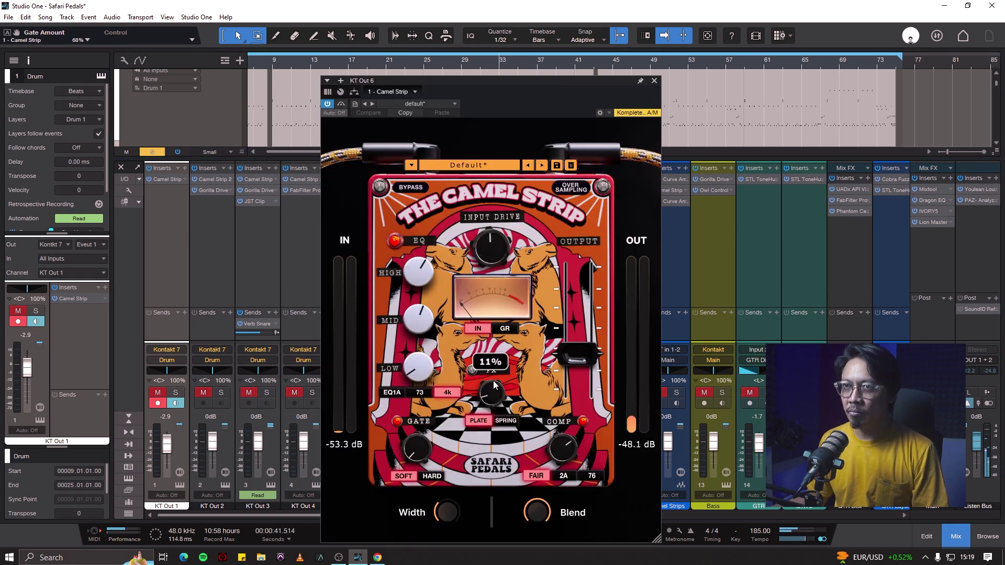
key(space)
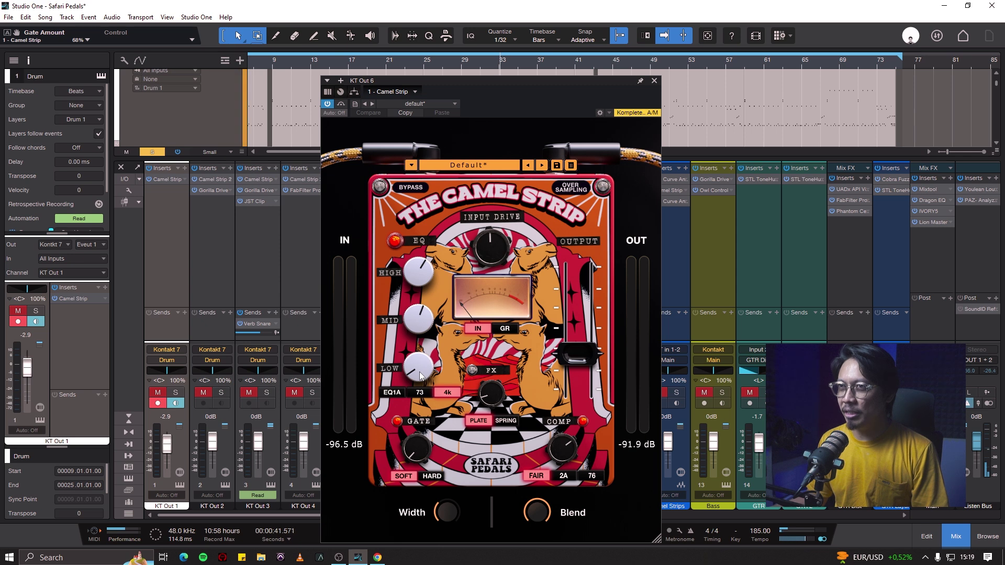
click(396, 243)
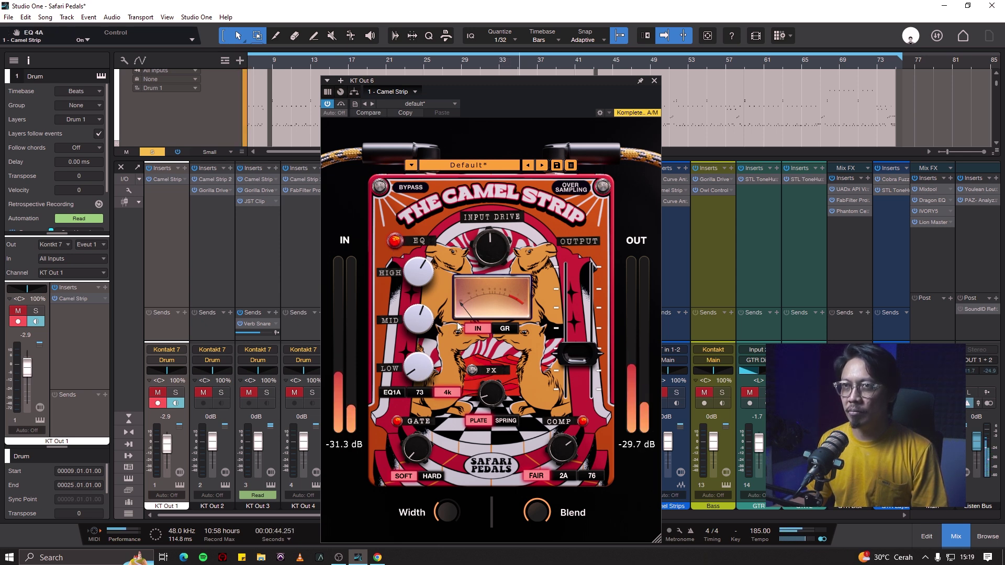
key(space)
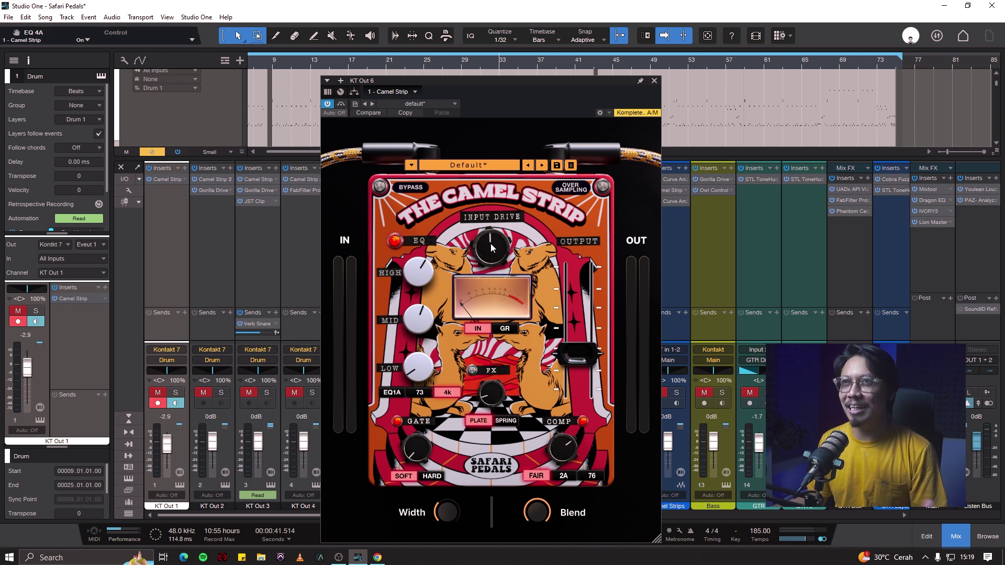
Adjust the Input Drive on the KT Out 6 Camel Strip during playback, switch its gate off and close the plugin
key(space)
drag(491, 247, 519, 198)
key(space)
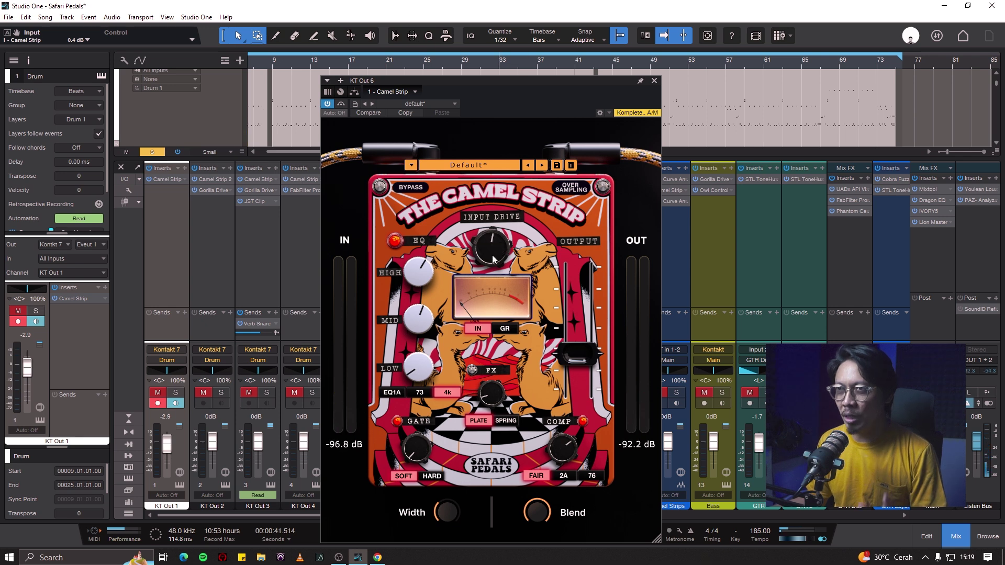
key(space)
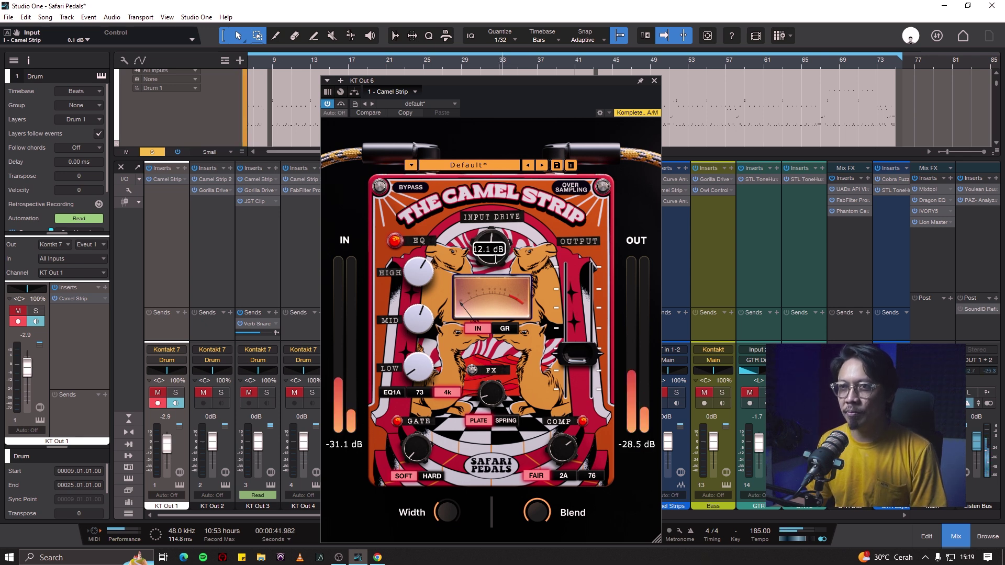
click(397, 421)
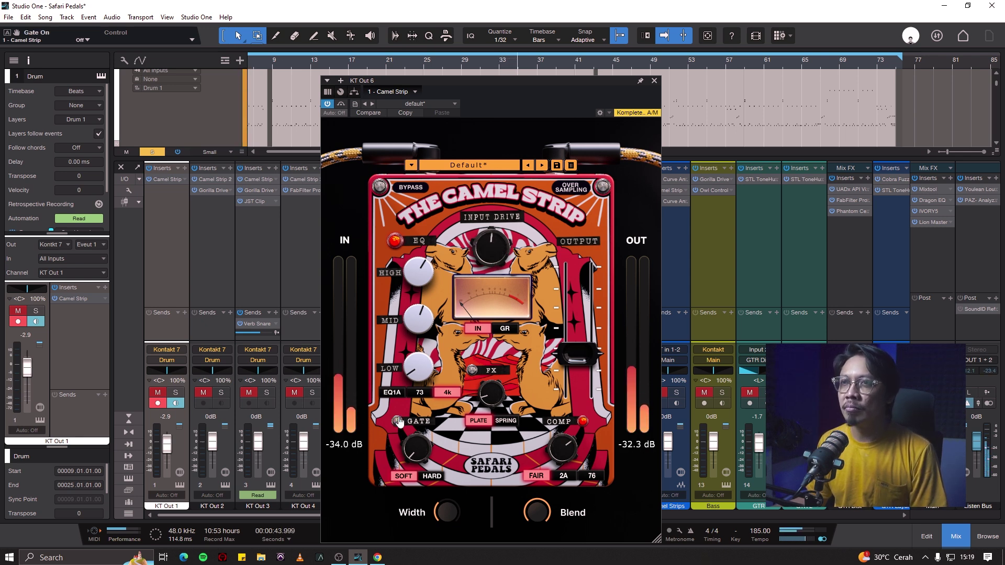
click(654, 81)
key(space)
Solo KT Out 7 instead of KT Out 6 and audition its Camel Strip disabled and enabled from near bar 13
click(456, 383)
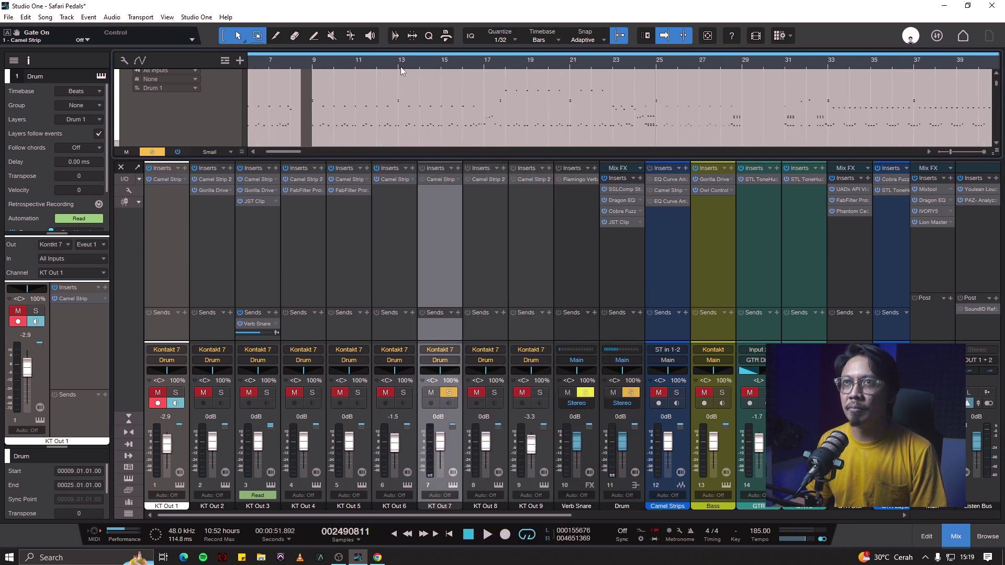
click(399, 61)
key(space)
key(space)
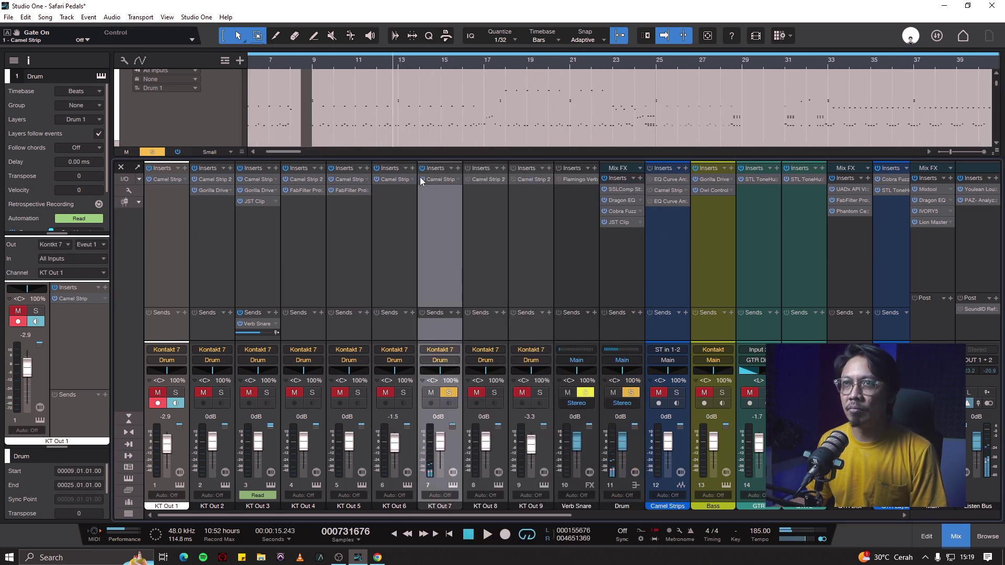
key(space)
key(space)
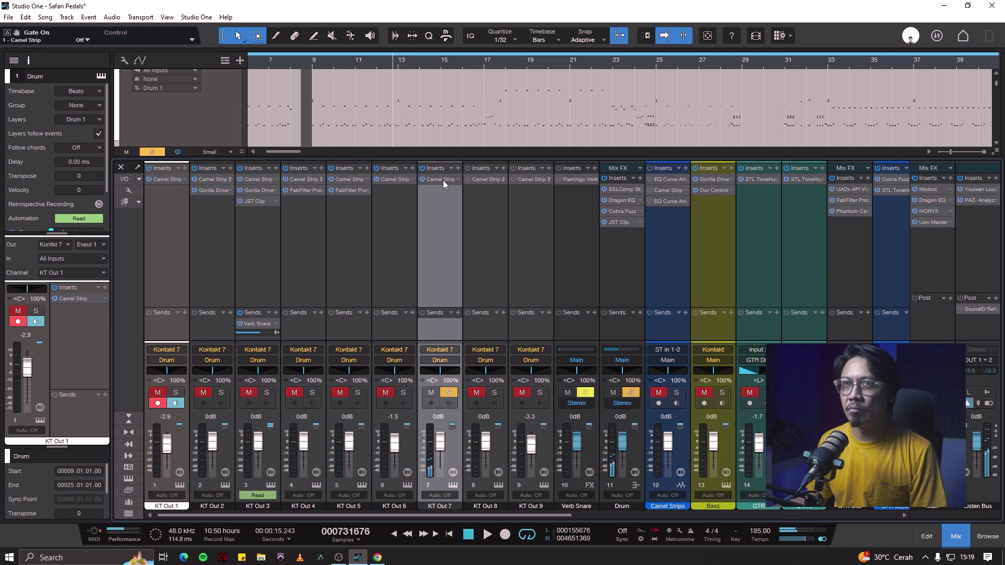
click(442, 180)
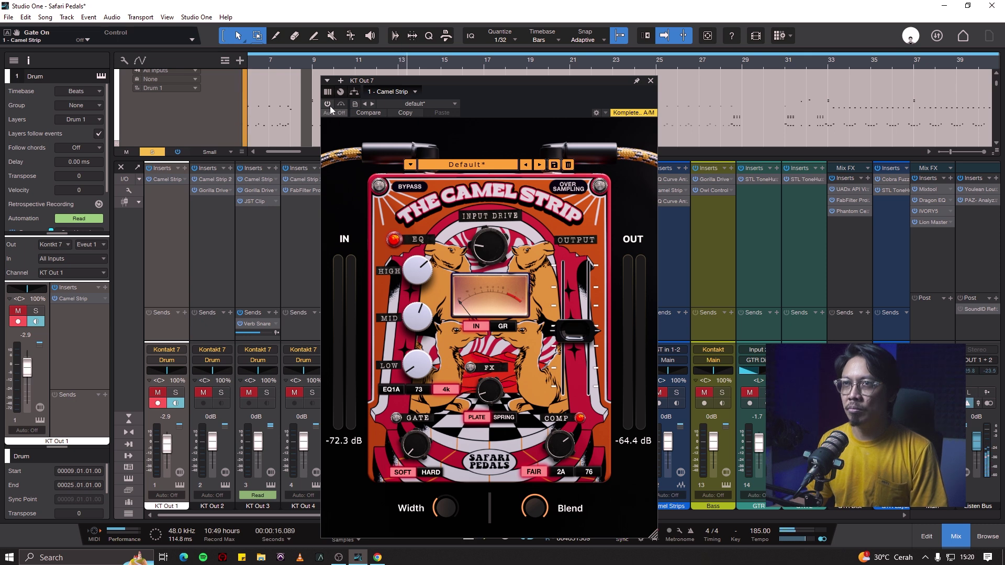
click(651, 81)
Solo KT Out 8 instead of KT Out 7 and play it with its Camel Strip bypassed and active
click(494, 392)
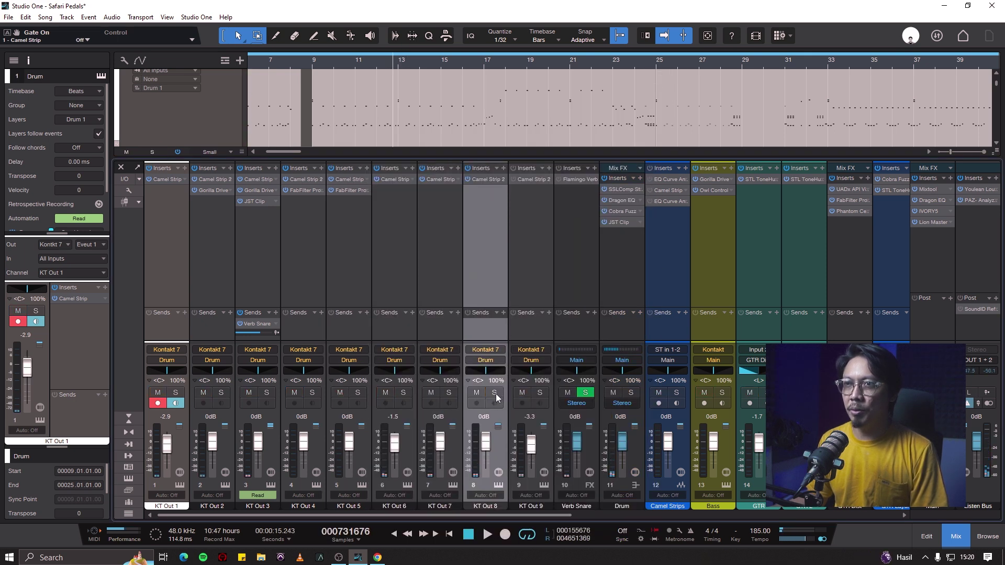
key(space)
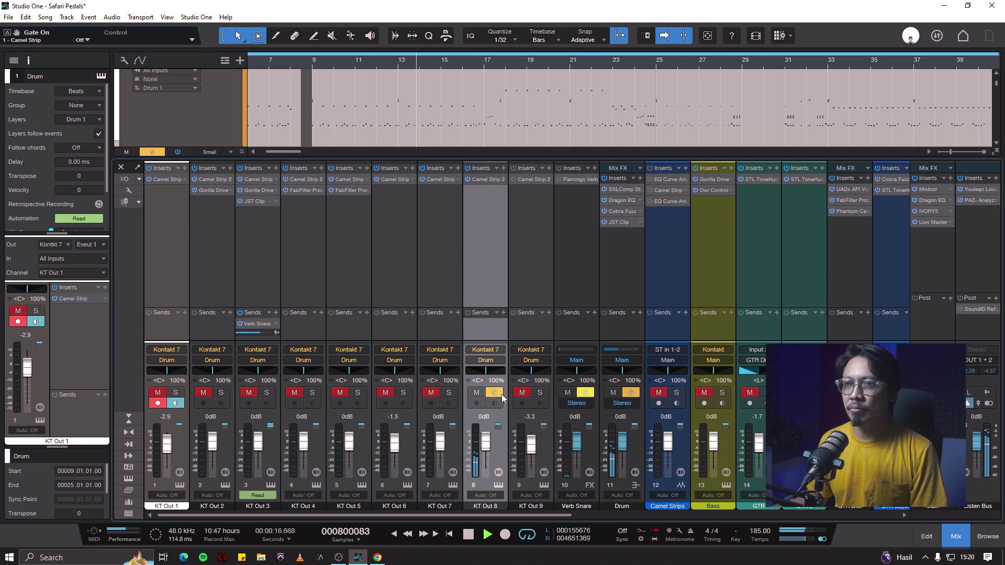
click(489, 181)
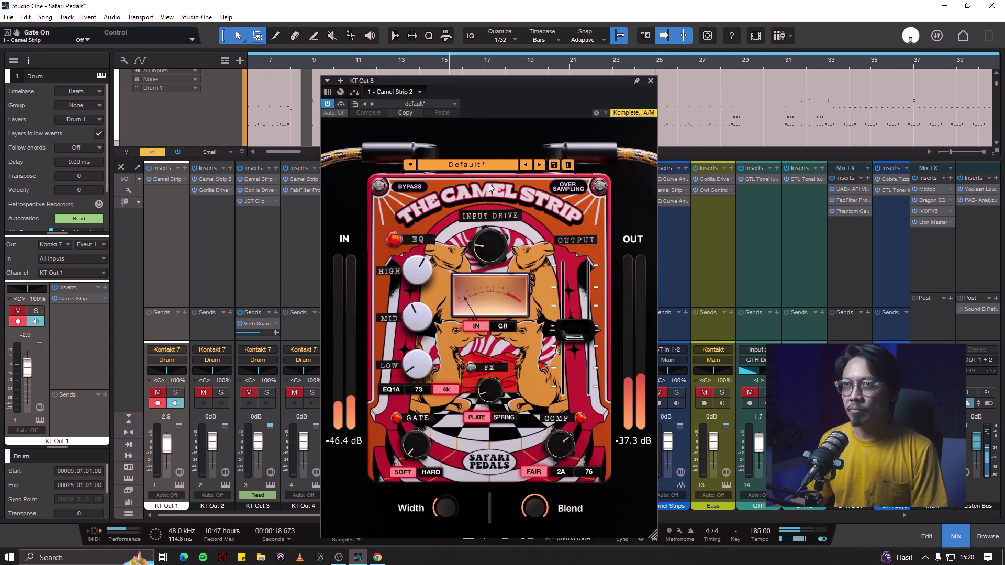
click(340, 104)
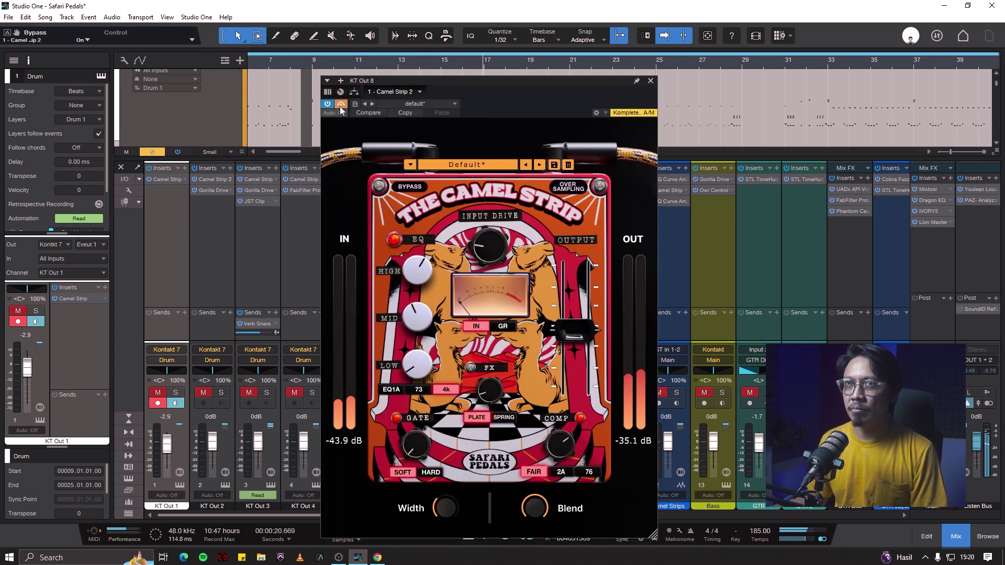
click(340, 104)
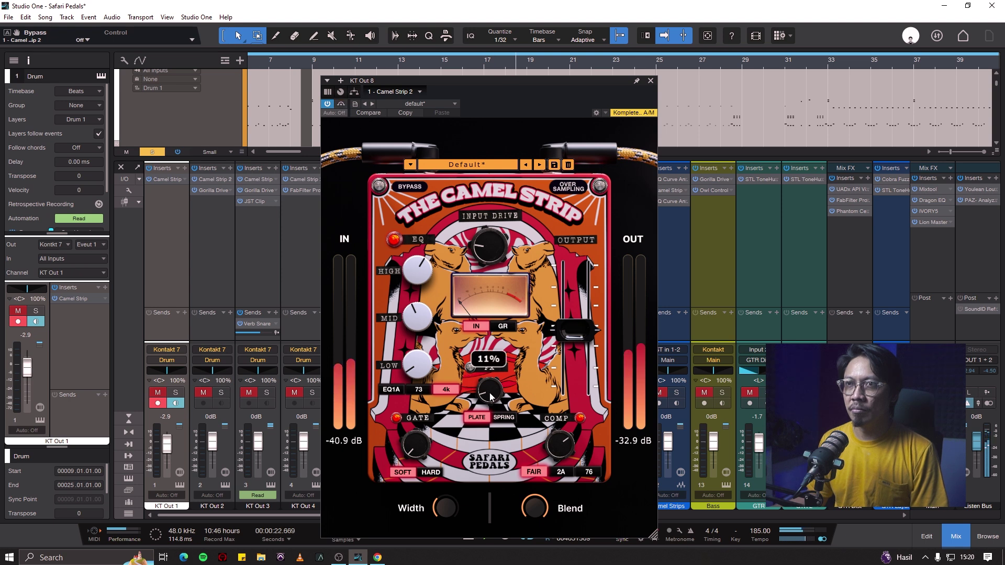
key(space)
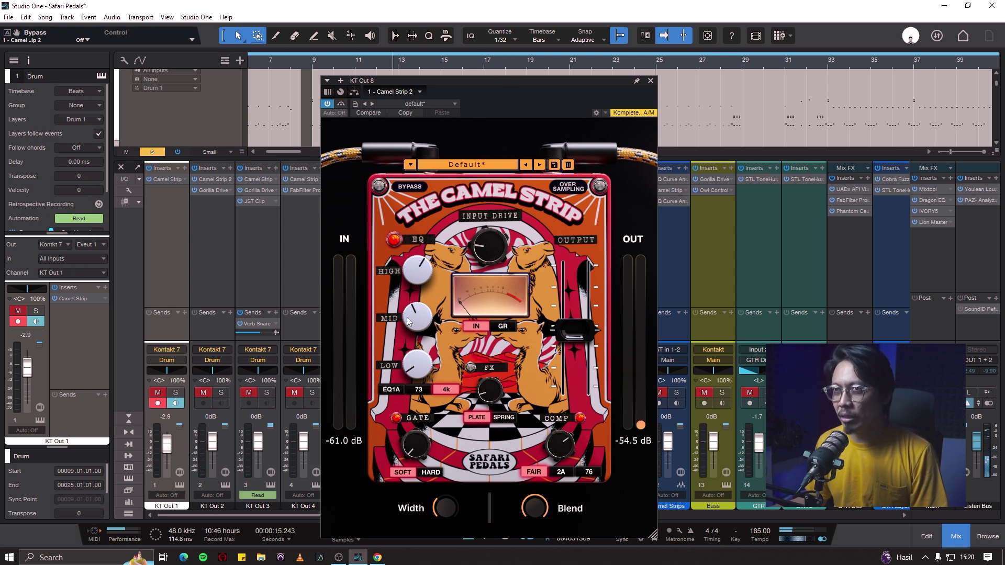
Compare EQ type 73 with 4k on the KT Out 8 Camel Strip during playback
key(space)
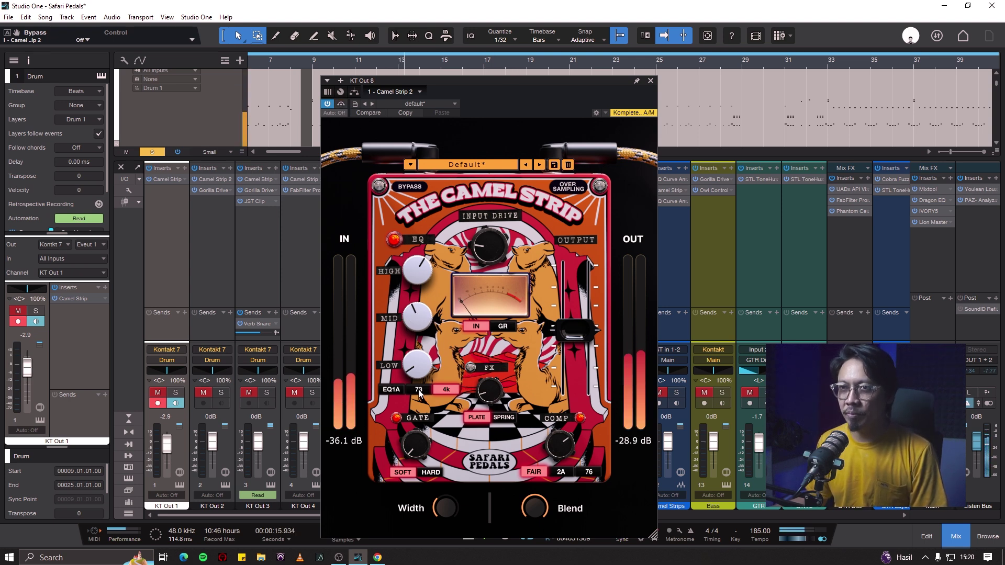
click(418, 390)
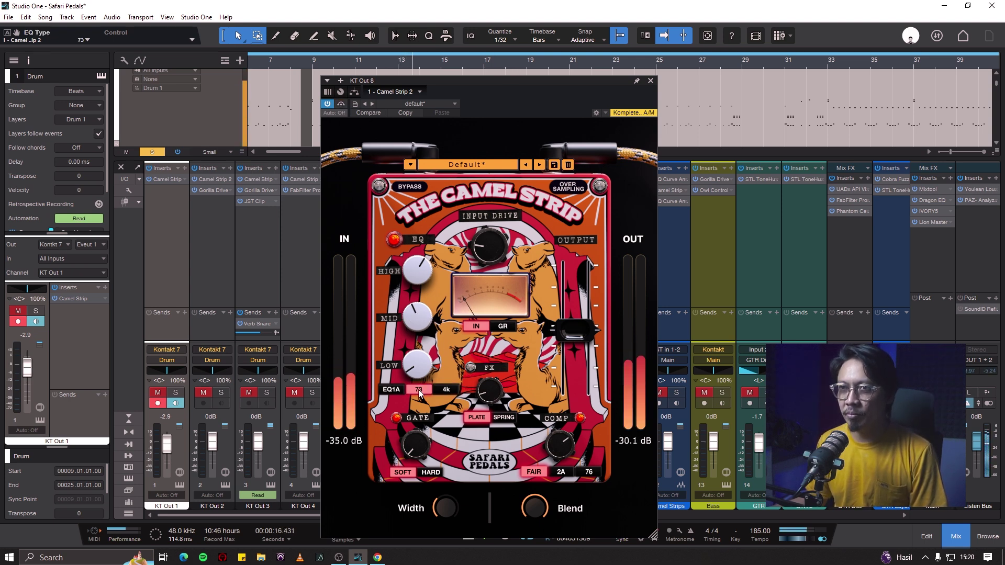
click(445, 389)
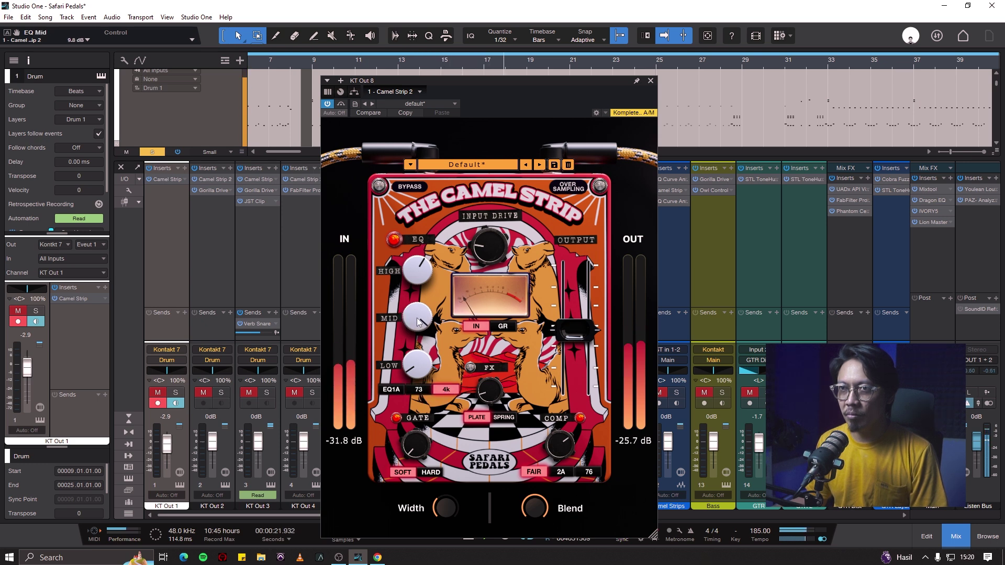
Lower the mid EQ and raise the low EQ on the KT Out 8 Camel Strip, audition it and close the plugin
drag(421, 333, 423, 411)
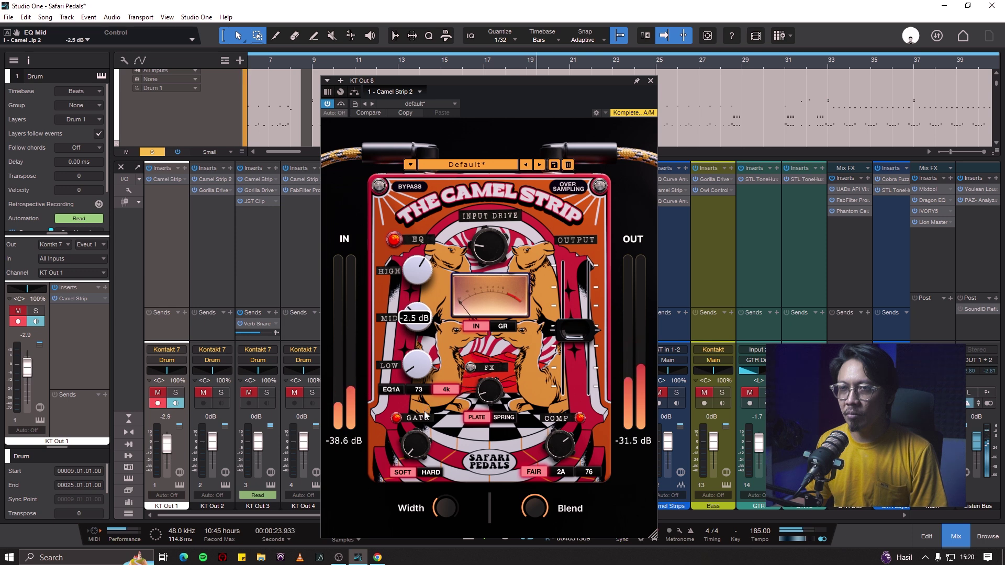
mouse_move(419, 365)
mouse_down()
mouse_move(421, 331)
mouse_move(425, 358)
mouse_up()
mouse_move(472, 394)
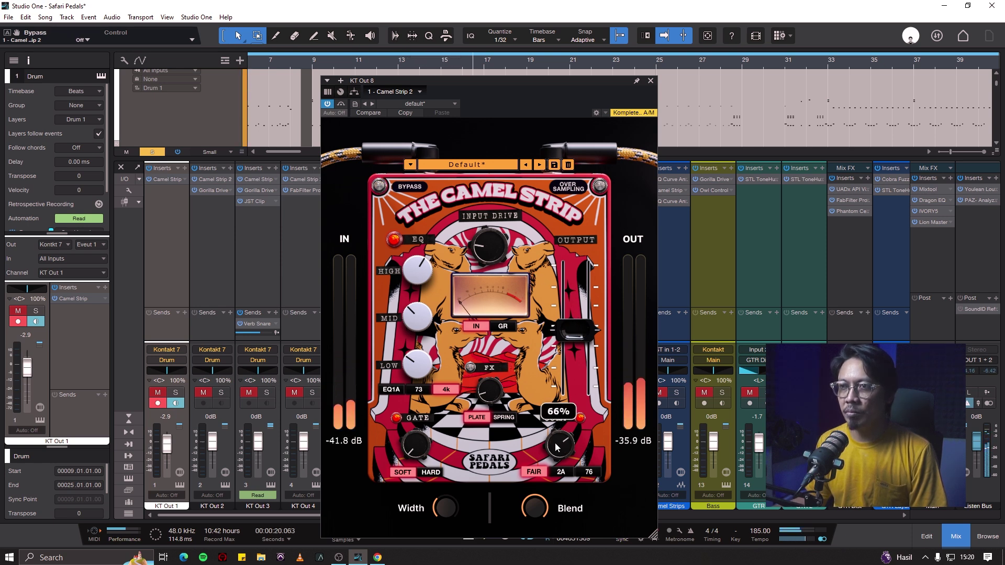
key(space)
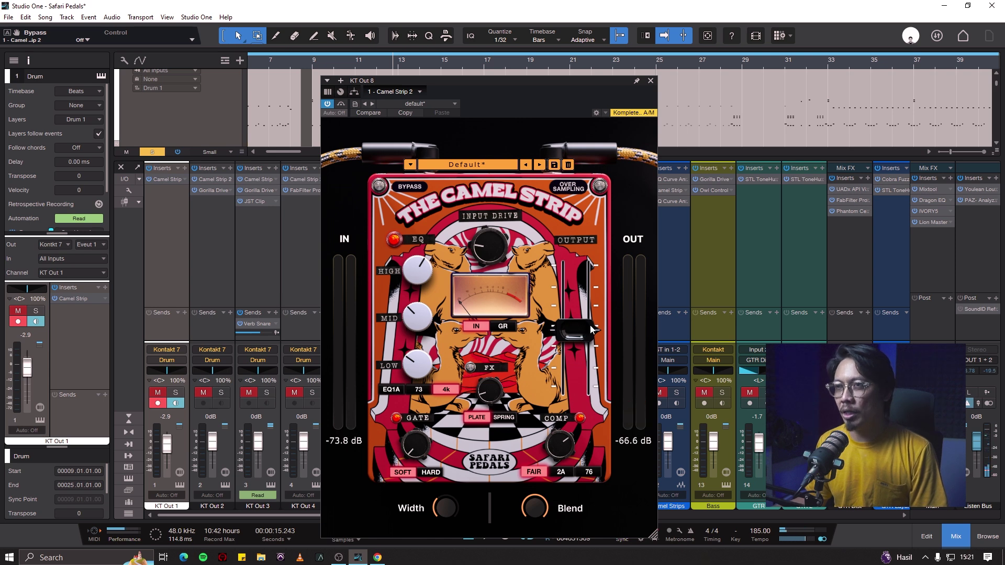
key(space)
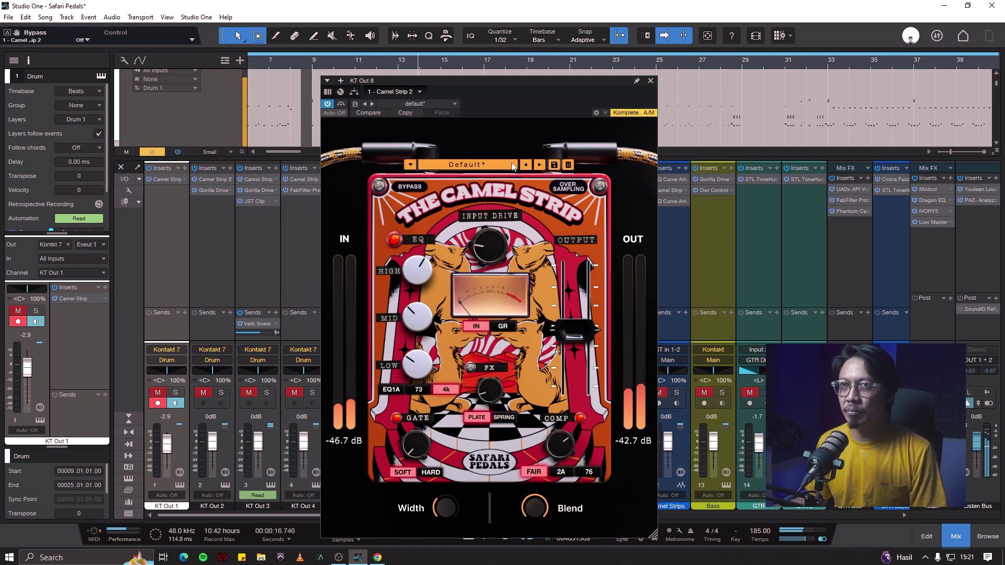
click(652, 81)
key(space)
Move the solo from KT Out 8 to KT Out 9, play it, then enable and open its Camel Strip
click(494, 393)
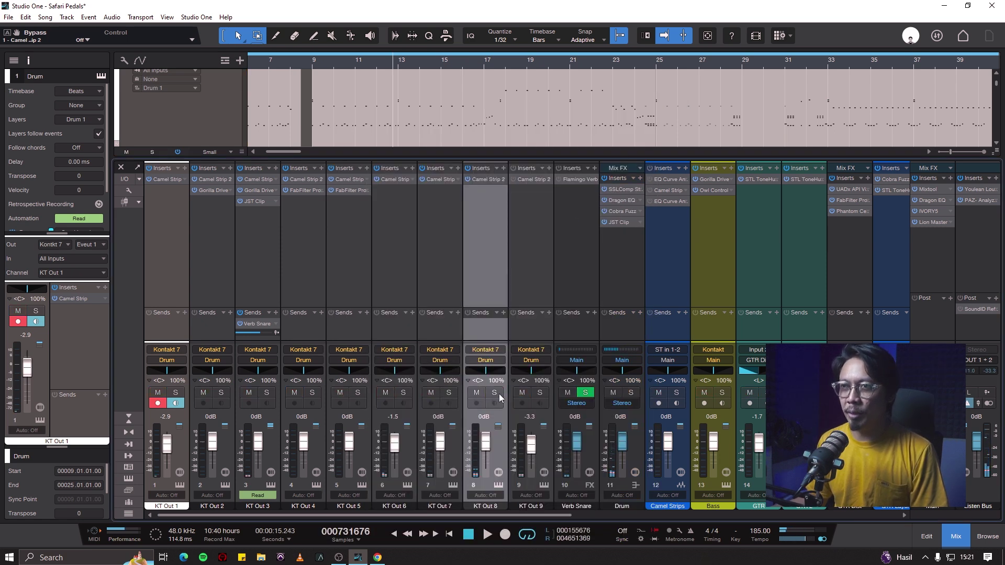
click(539, 393)
click(532, 268)
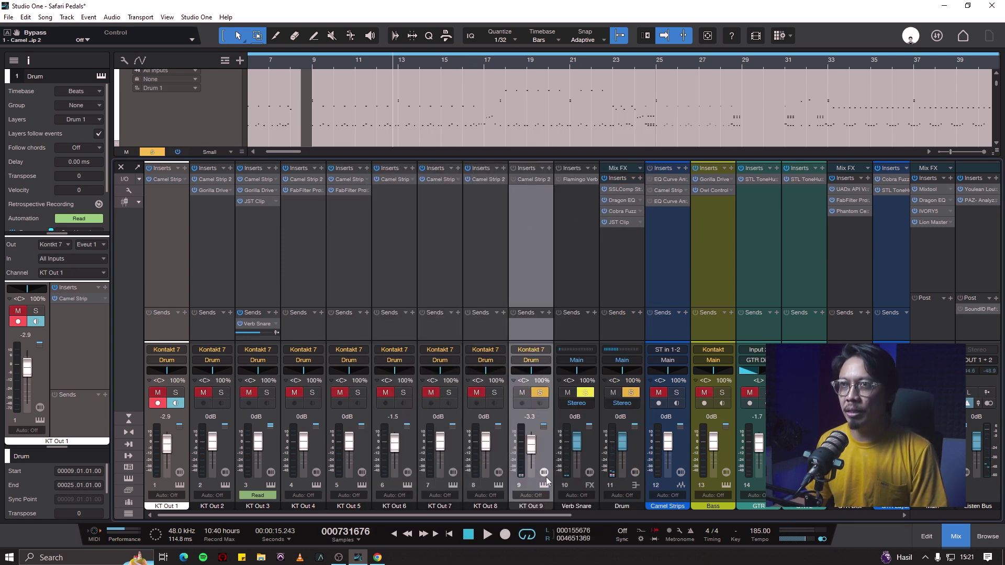
click(513, 180)
key(space)
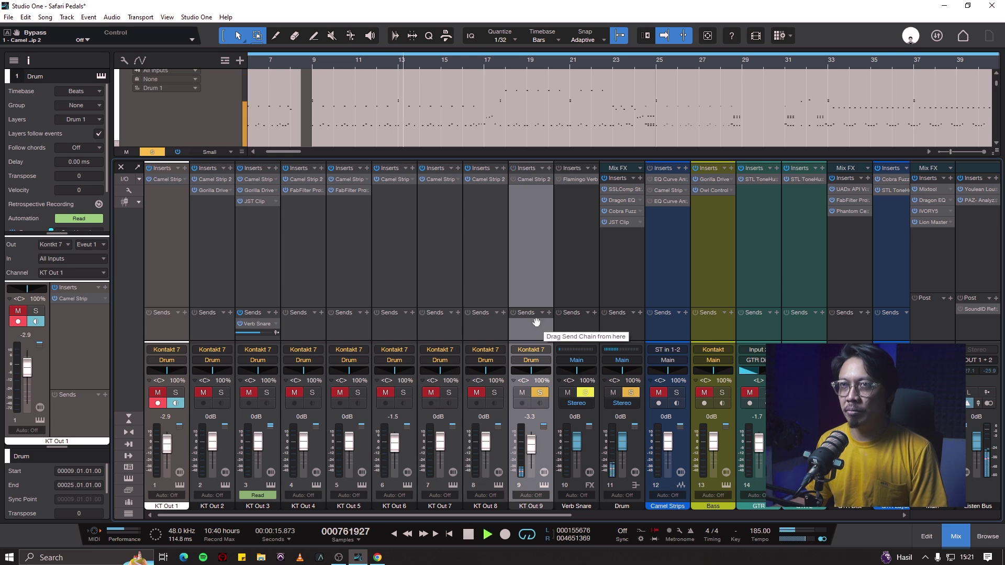
click(513, 179)
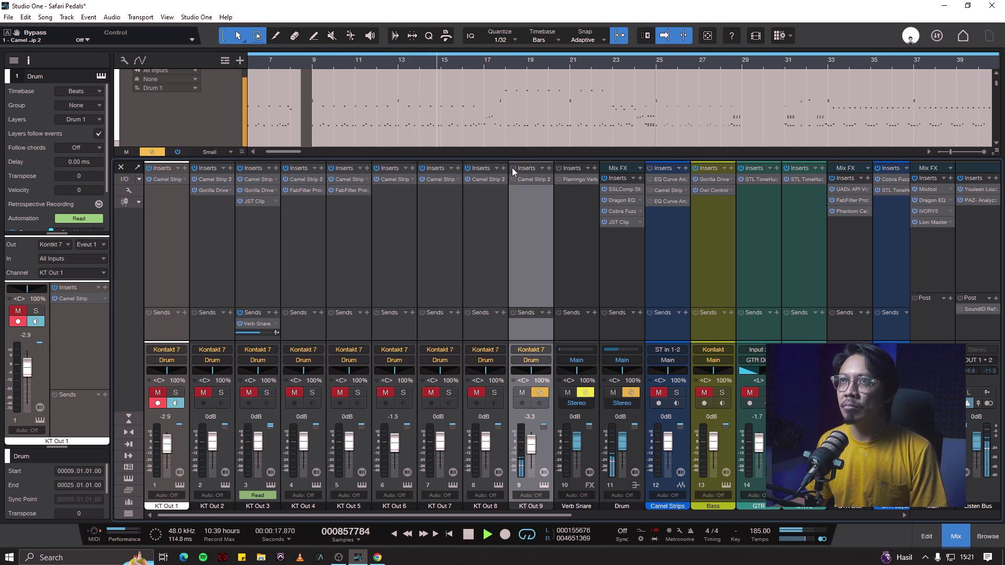
click(533, 181)
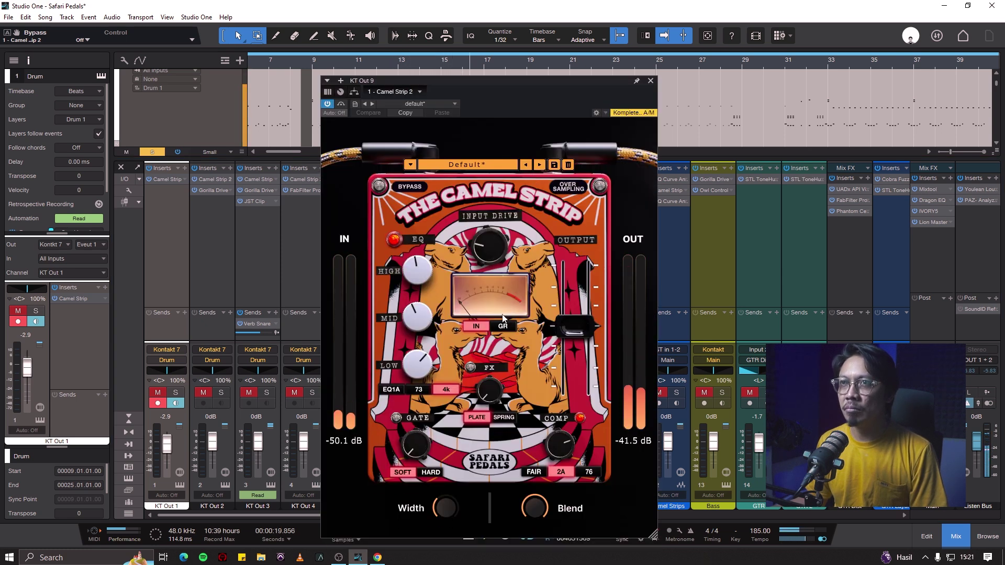
Lower the KT Out 9 Camel Strip's low EQ to about 2.4 dB, boost the mid and compare EQ types 73 and 4k
drag(426, 369, 433, 398)
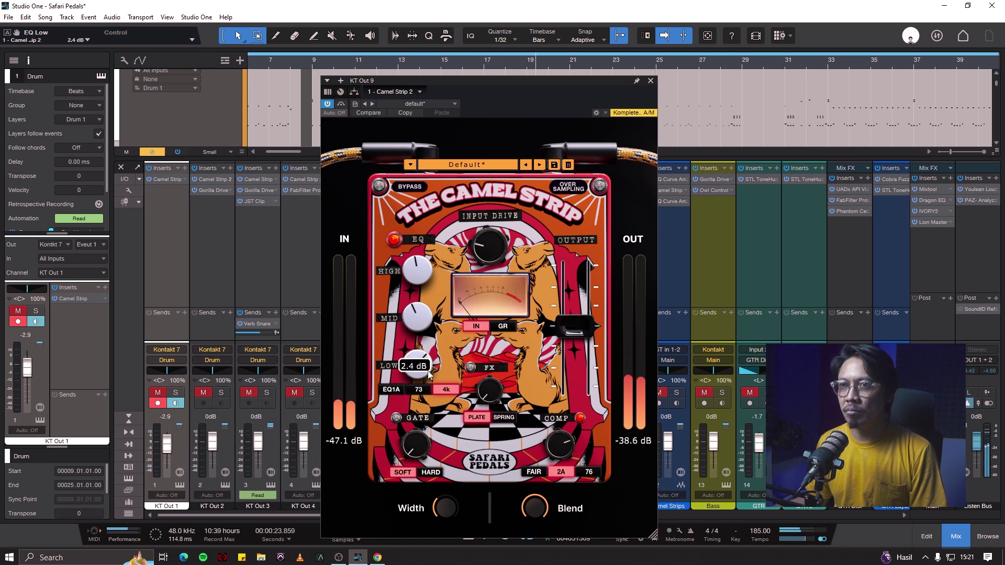
scroll(422, 329, up, 5)
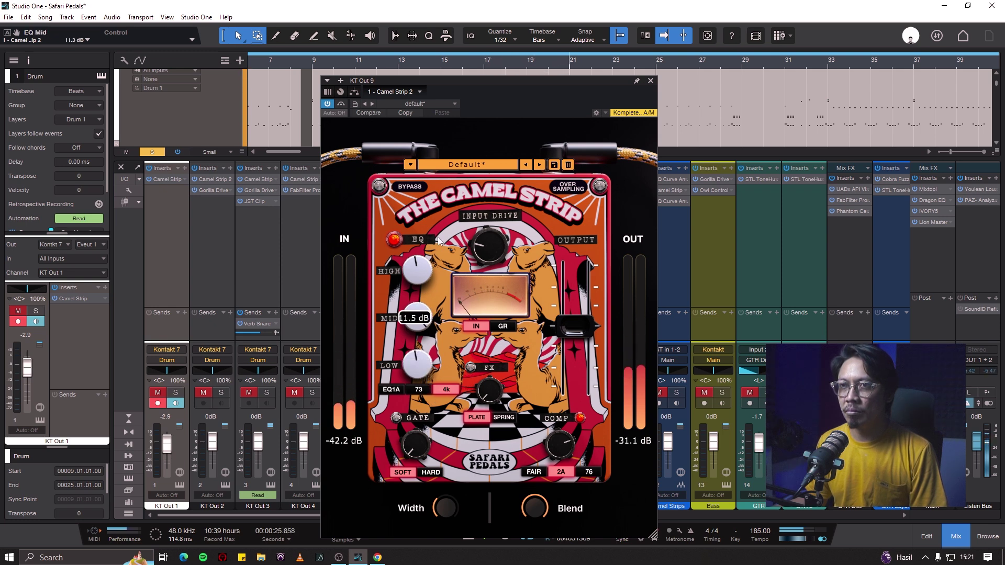
click(443, 392)
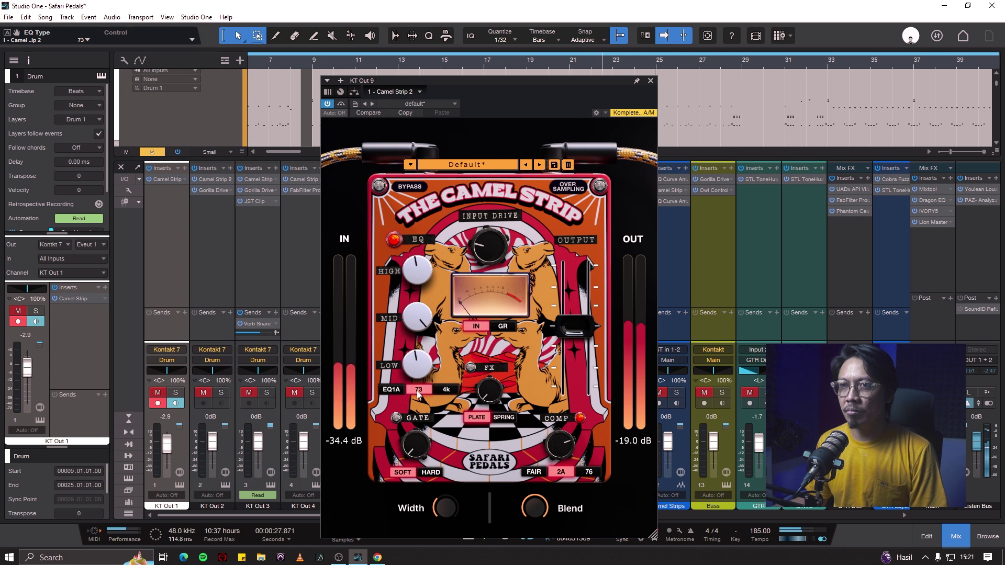
click(445, 392)
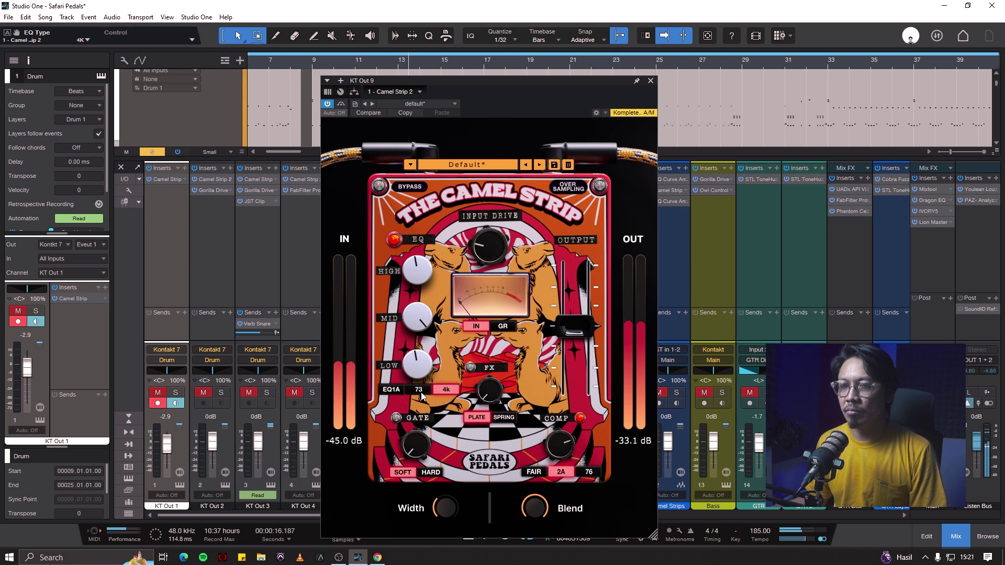
click(421, 391)
Set the KT Out 9 Camel Strip's mid EQ to about -1.5 dB, audition EQ type 4k against 73 and keep 73
drag(421, 313, 427, 410)
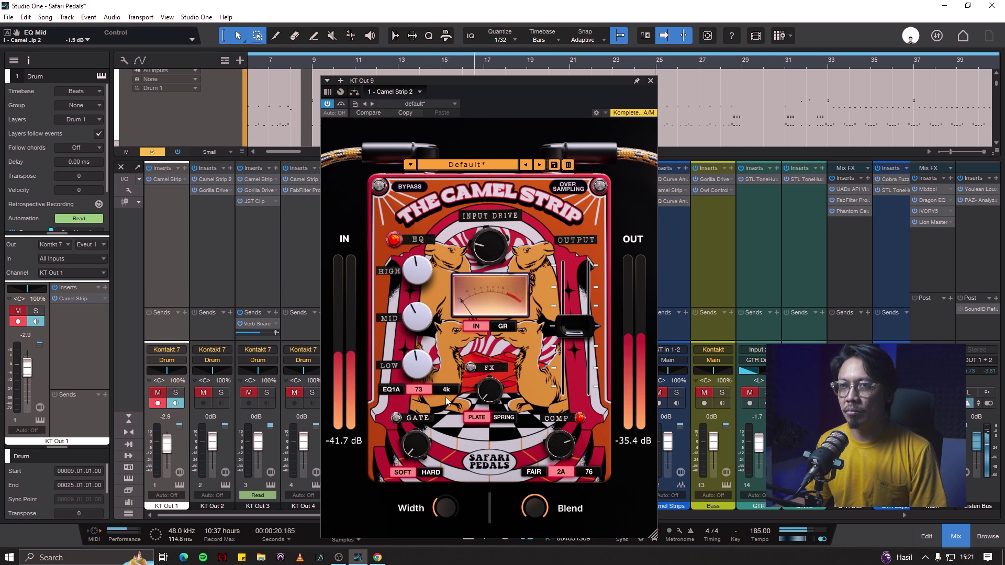
click(445, 390)
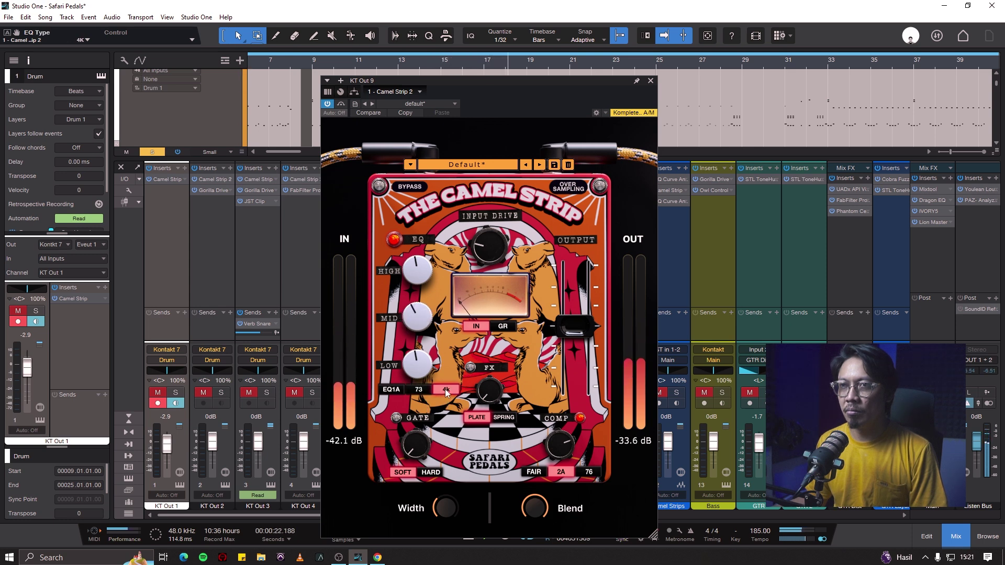
click(419, 390)
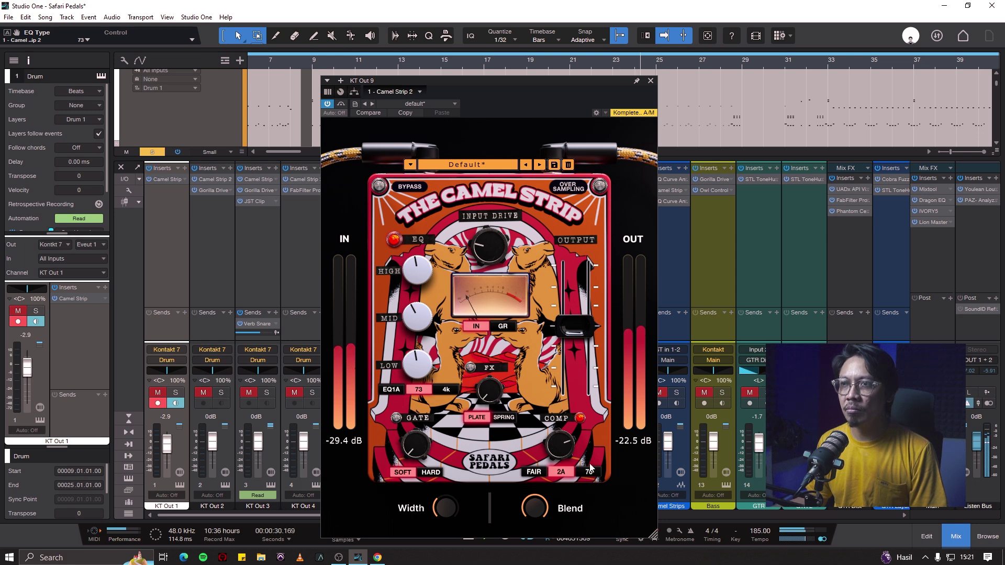
key(space)
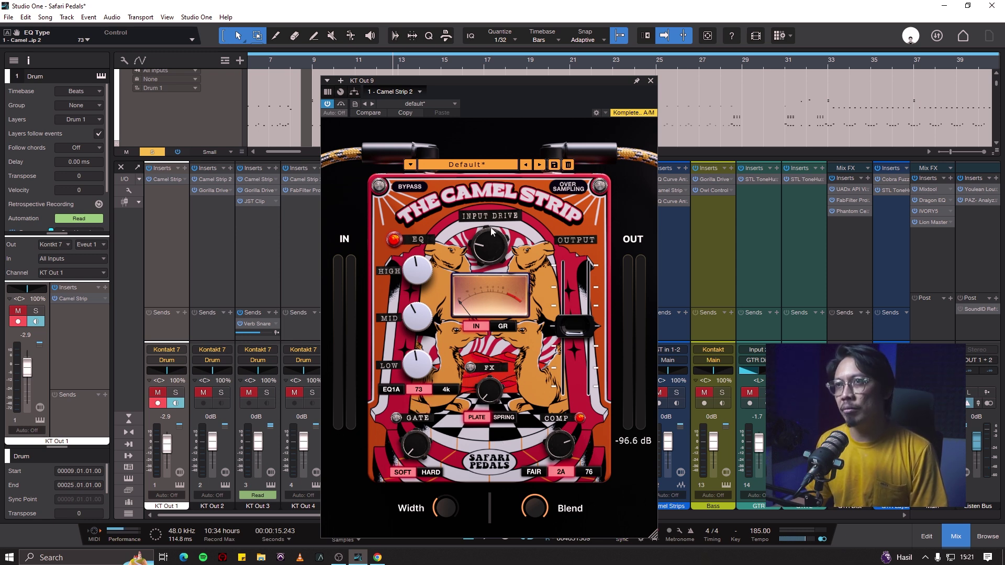
Set the KT Out 9 Camel Strip's input drive to about -6.4 dB, close the plugin and save the song
drag(491, 255, 490, 251)
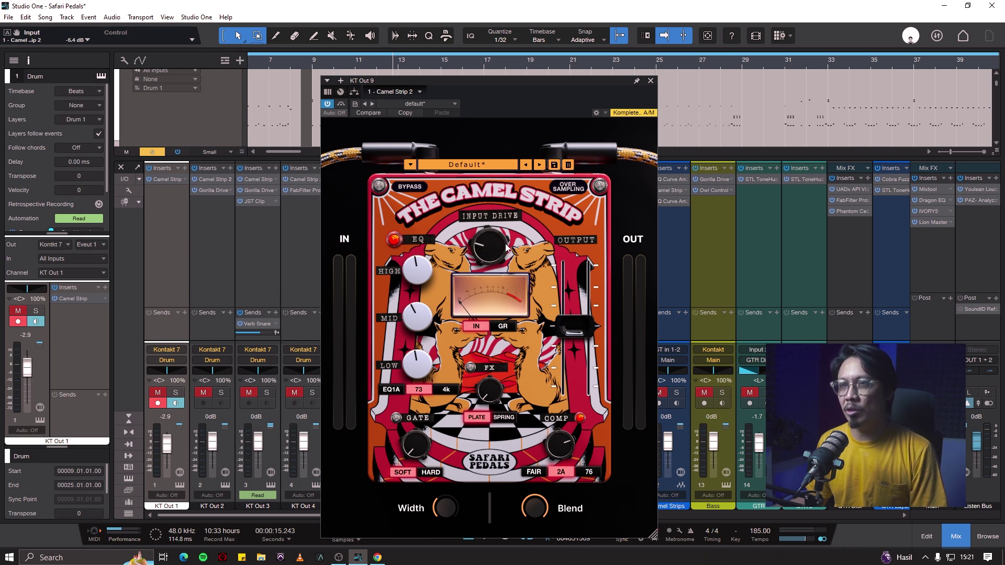
click(650, 83)
key(ctrl+s)
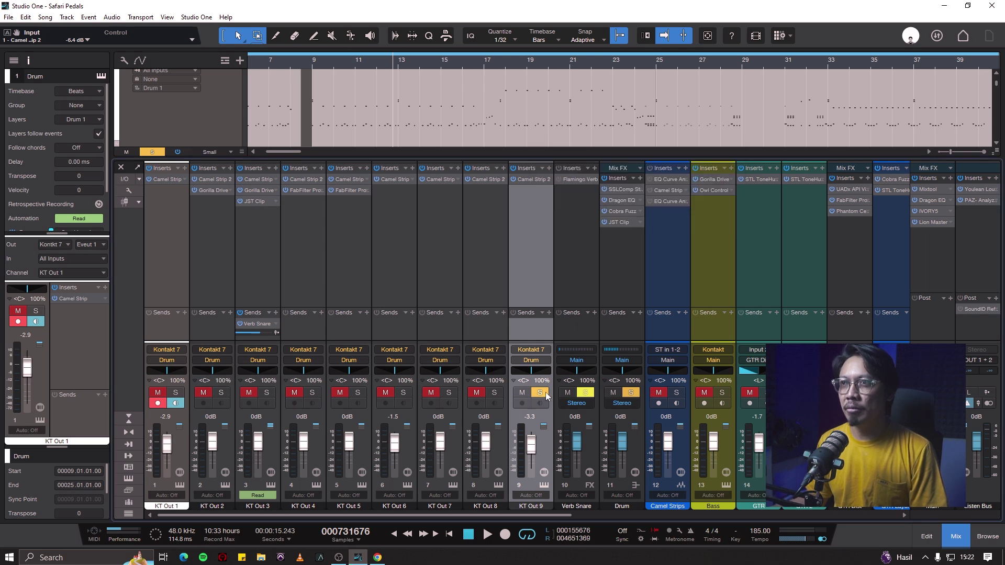
Enable Flamingo Verb on Verb Snare, then solo KT Out 1 to KT Out 9 and bypass their Camel Strips together
click(560, 208)
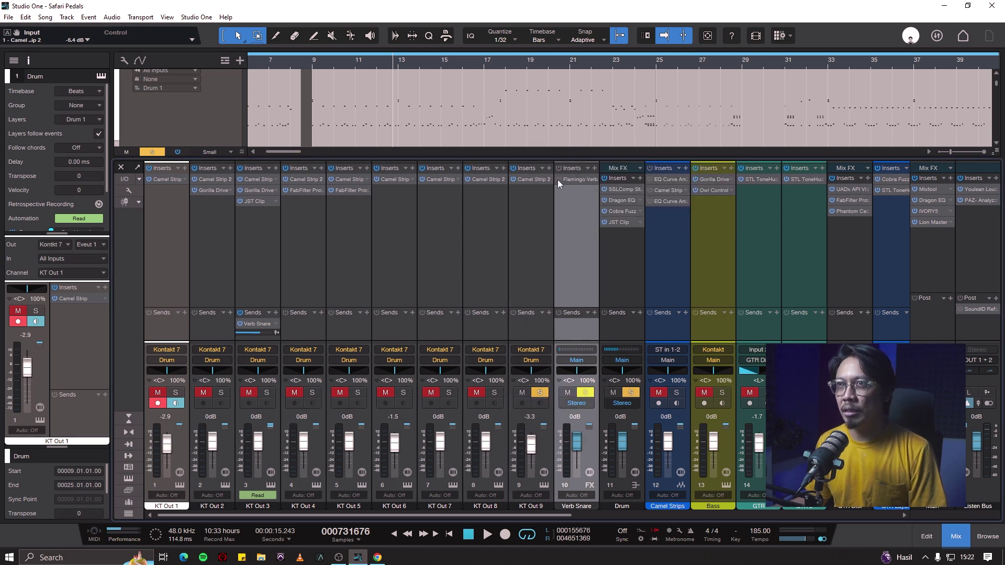
key(ctrl+s)
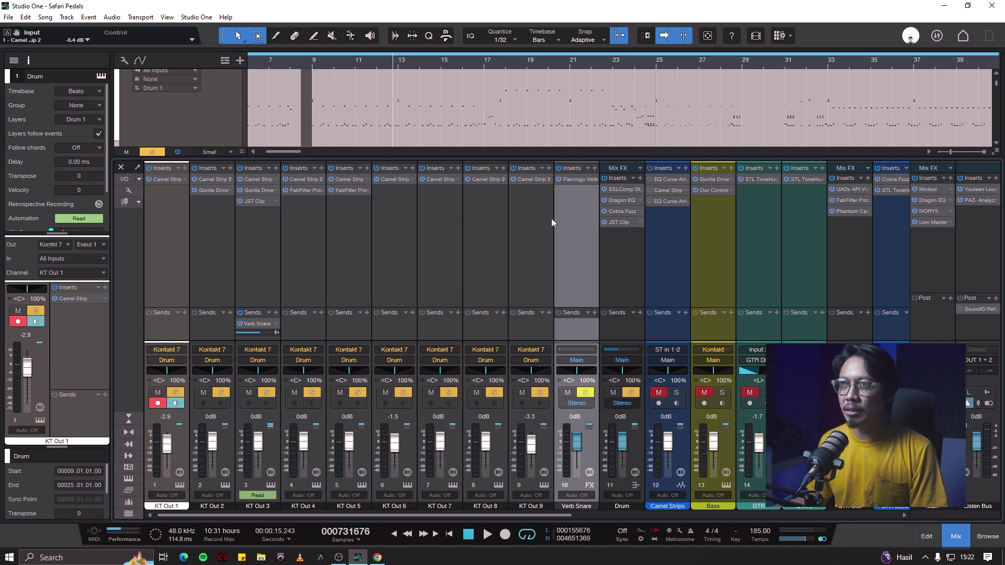
click(529, 249)
shift+click(171, 243)
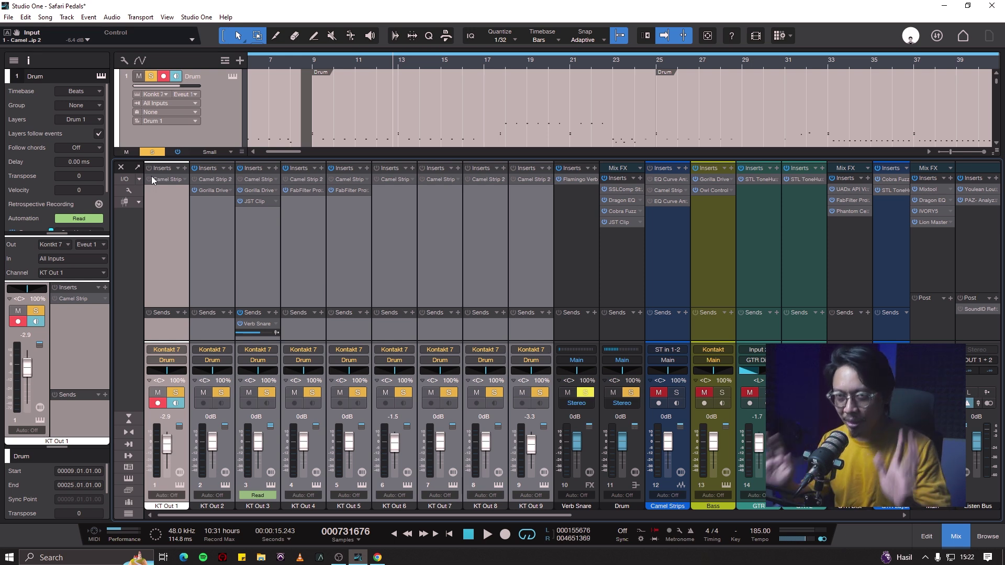
Play the full drum kit with all Camel Strips bypassed, then re-enable them and play it again
key(space)
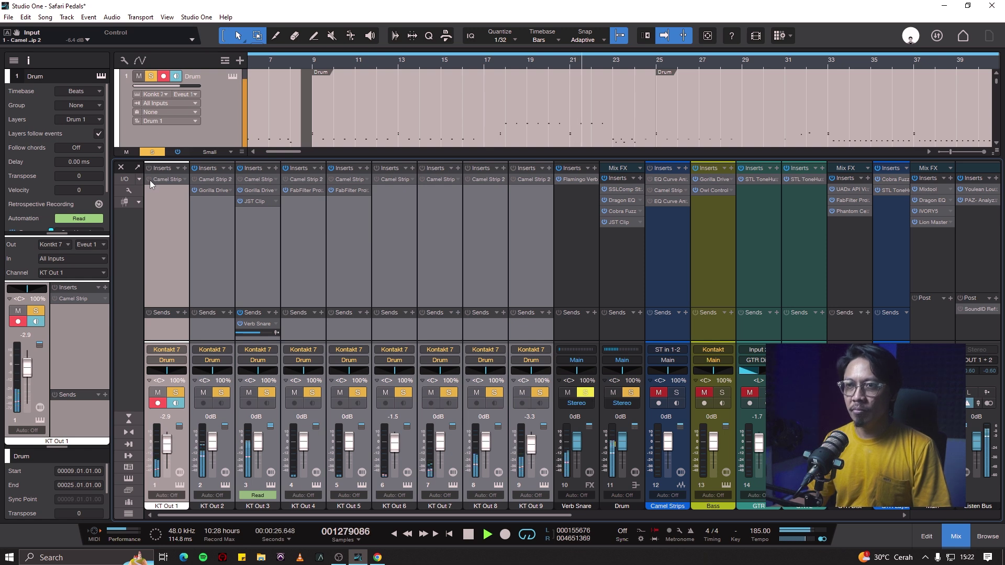
key(space)
click(149, 179)
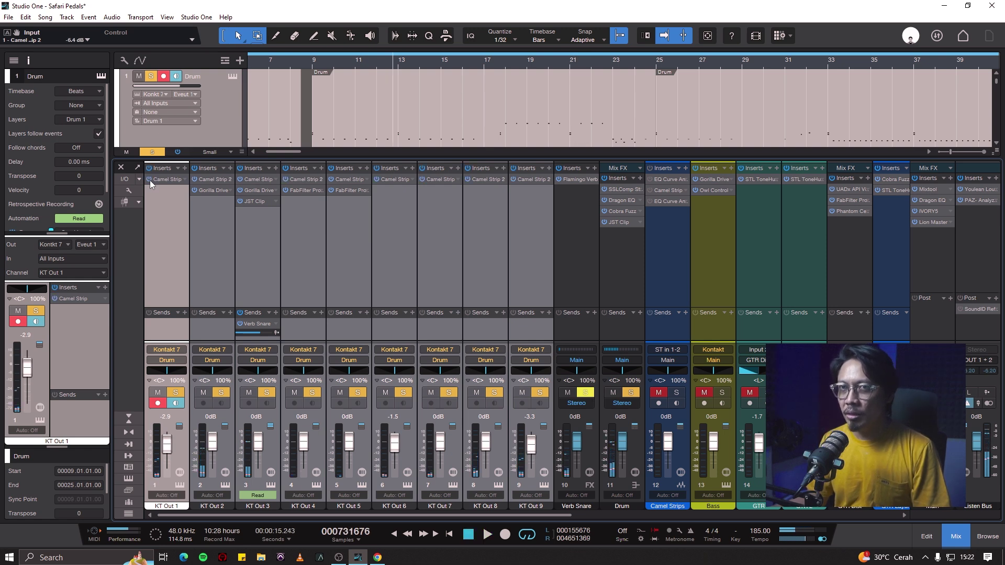
key(space)
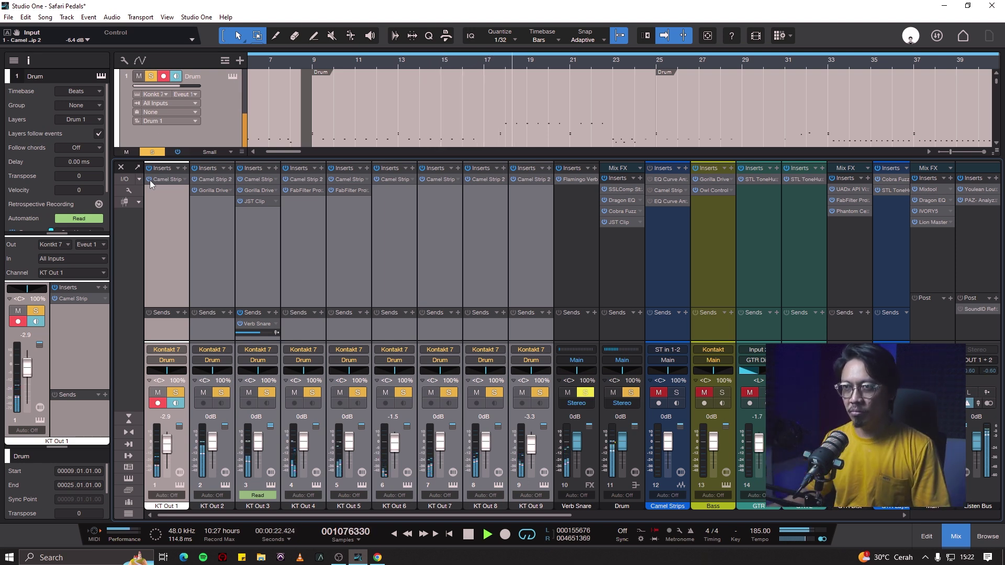
Solo the Bass channel along with the drums during playback
scroll(605, 298, right, 5)
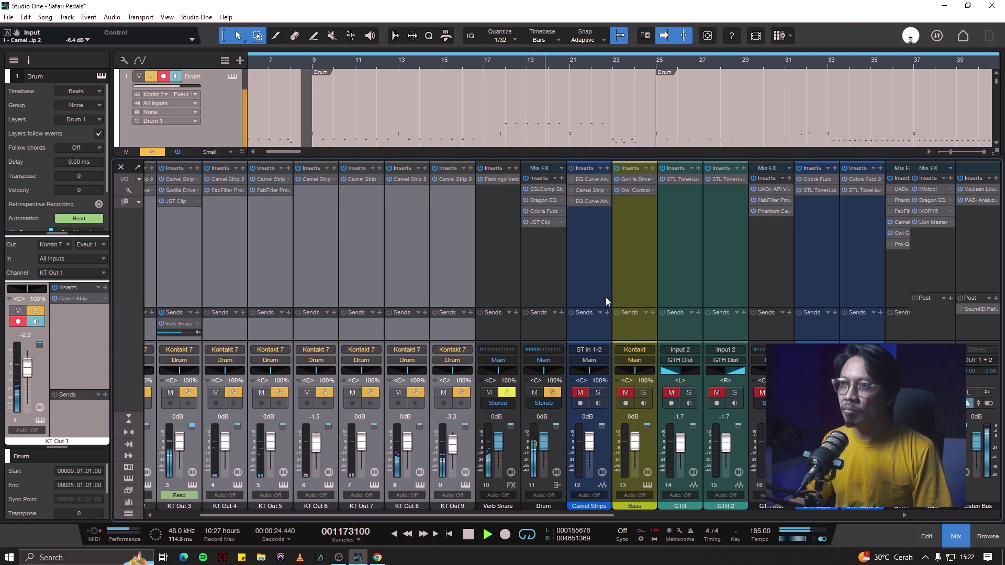
scroll(605, 292, right, 1)
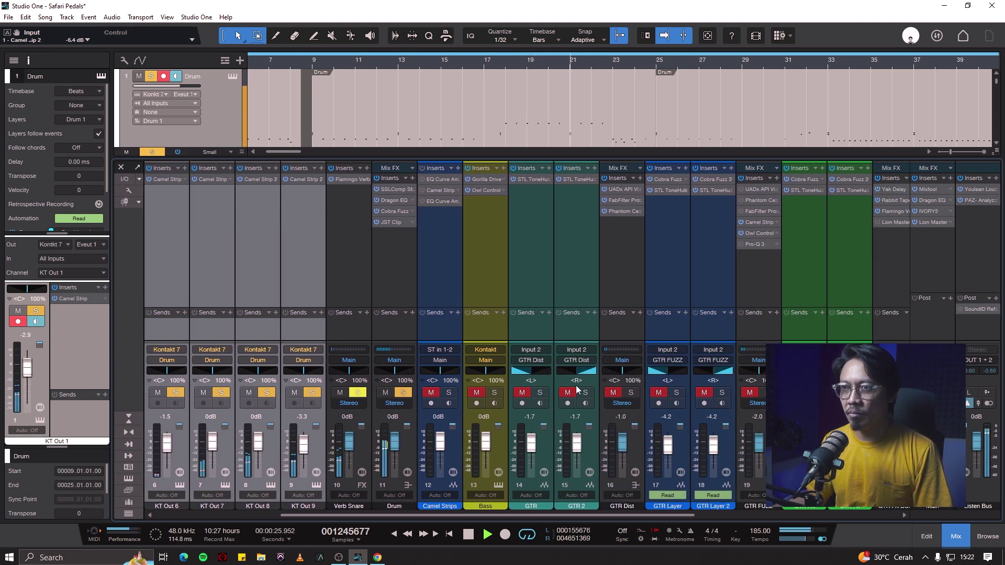
click(495, 393)
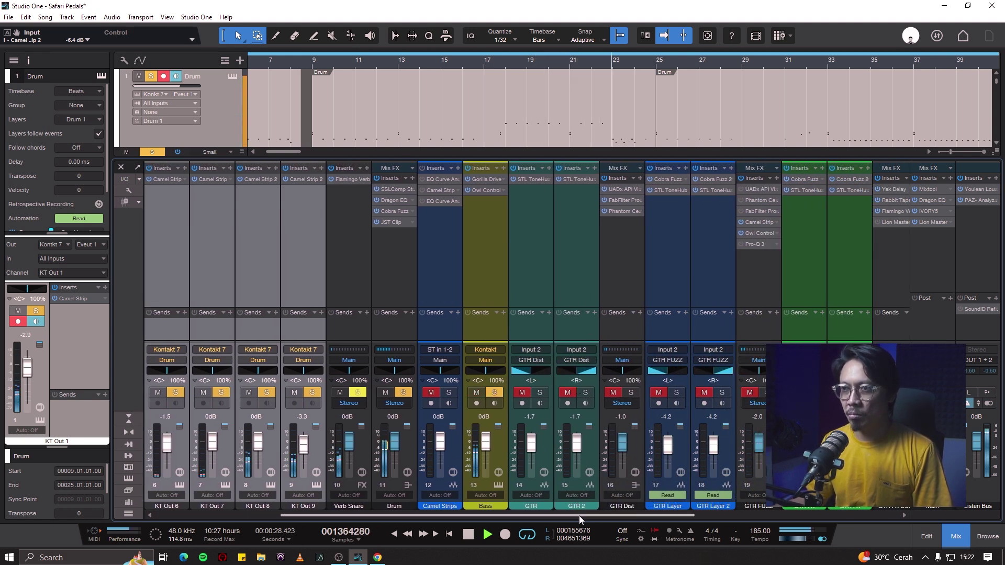
Select the GTR Dist, GTR FUZZ and GTR FX BUS channels, solo them together and restart playback
scroll(578, 516, right, 3)
click(510, 456)
click(634, 449)
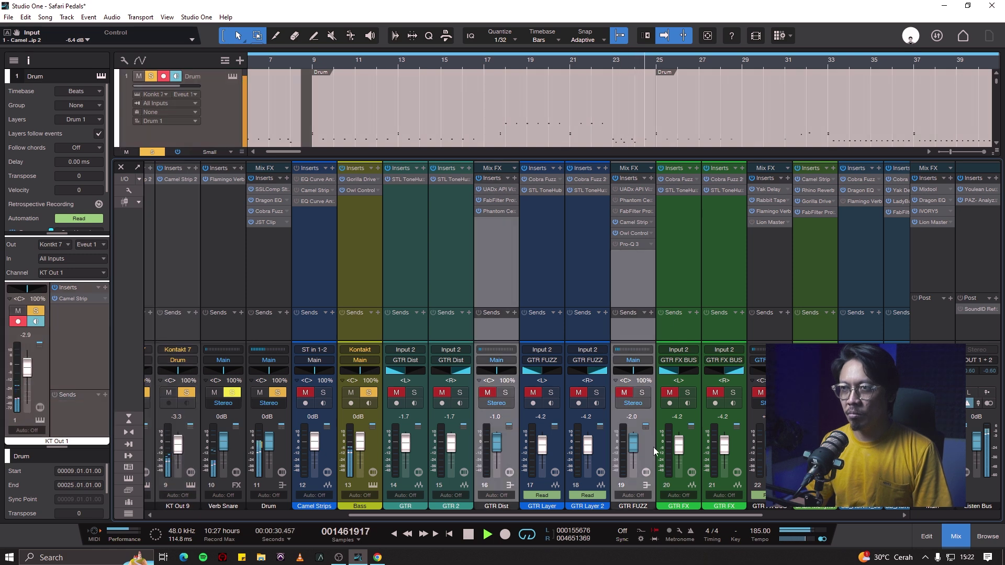
click(770, 272)
key(space)
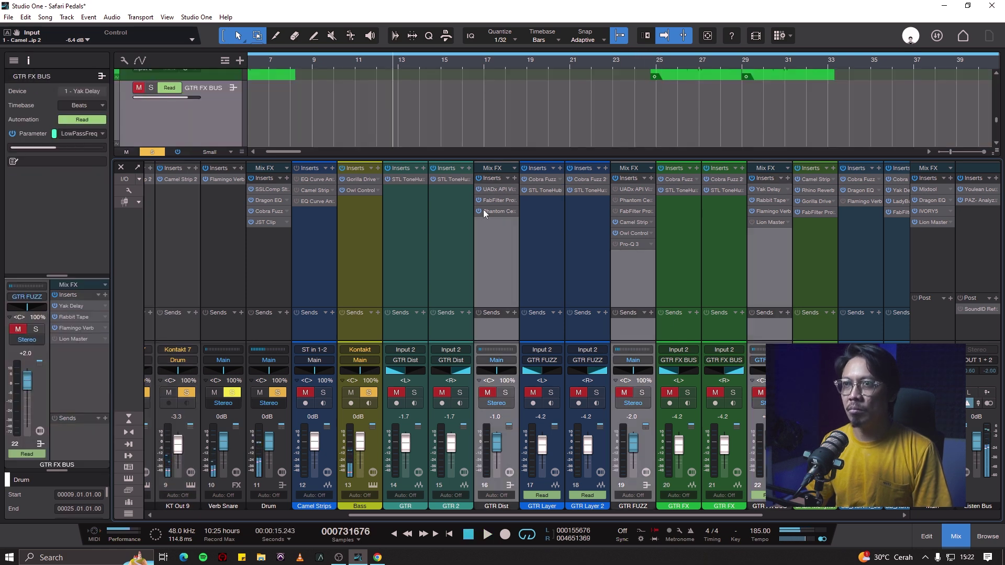
click(506, 392)
key(space)
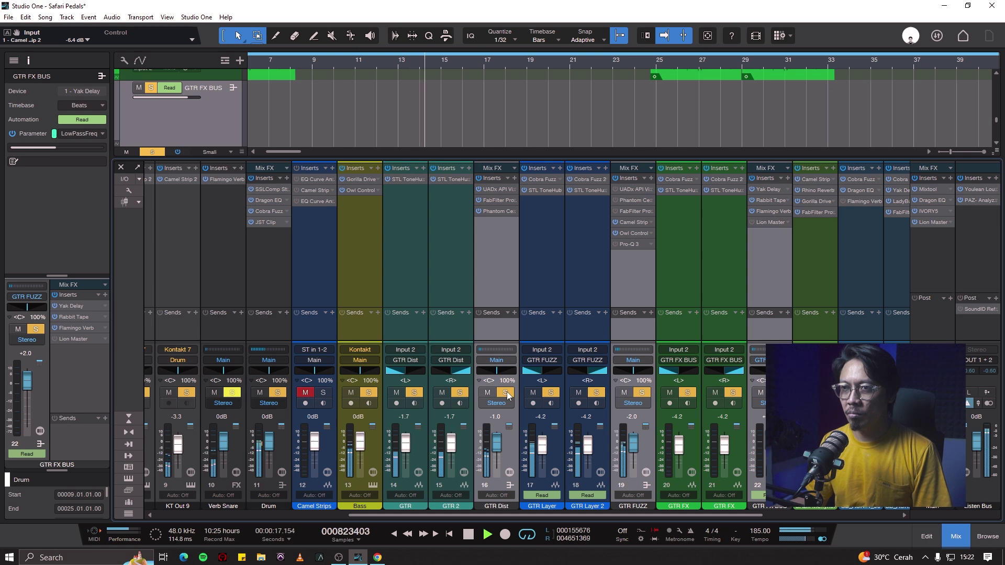
Remove the solo from the guitar buses and the Bass so only the drums play
click(506, 393)
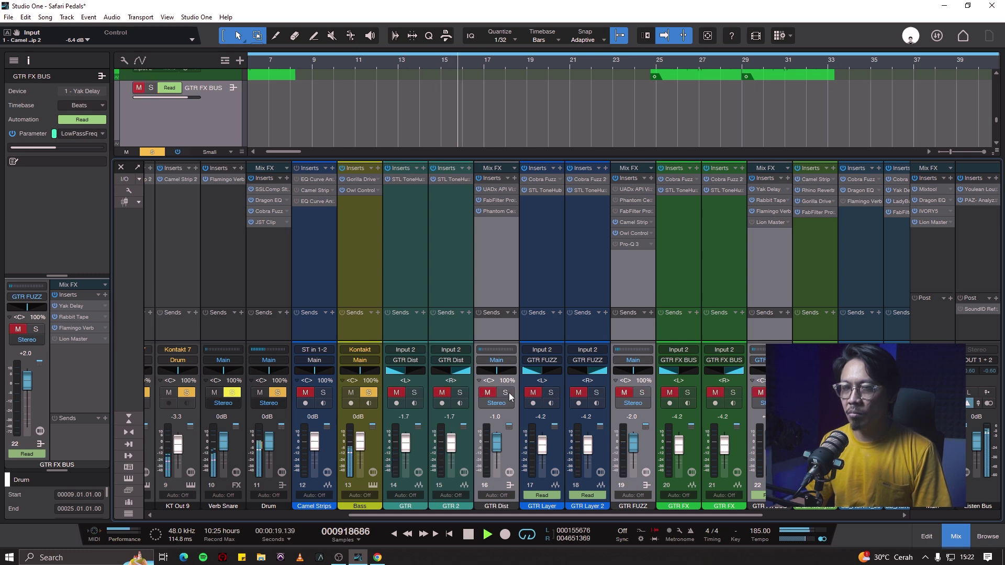
drag(462, 515, 420, 516)
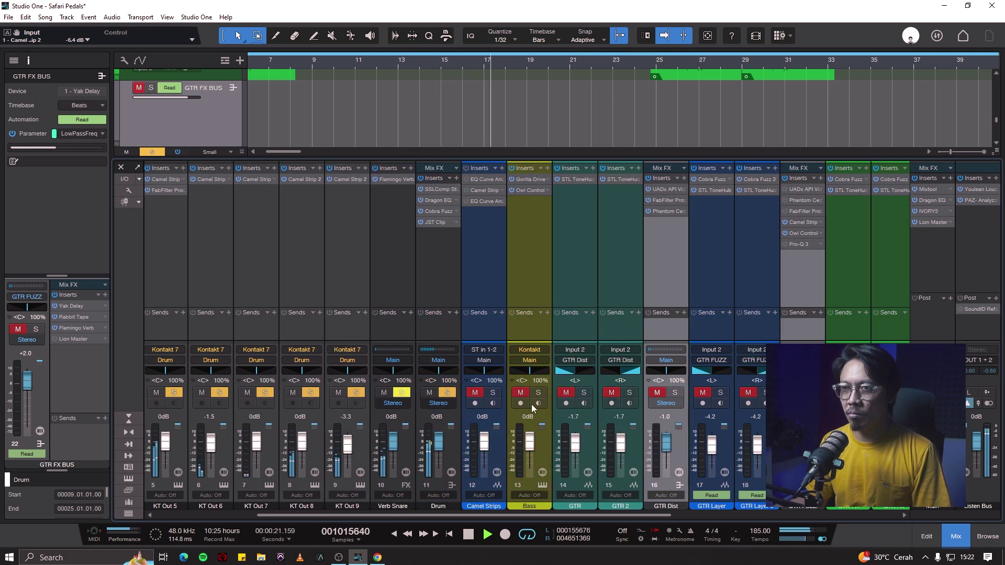
scroll(432, 302, left, 4)
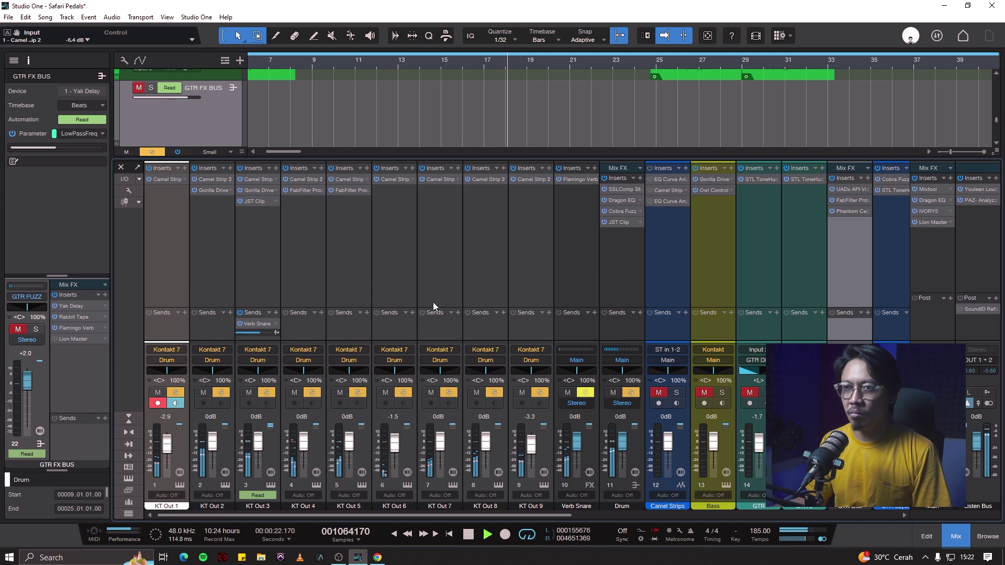
Open the Camel Strips on the drum channels, including KT Out 6 and KT Out 9, and view their settings during playback
click(394, 179)
key(Right)
key(Right)
key(Right)
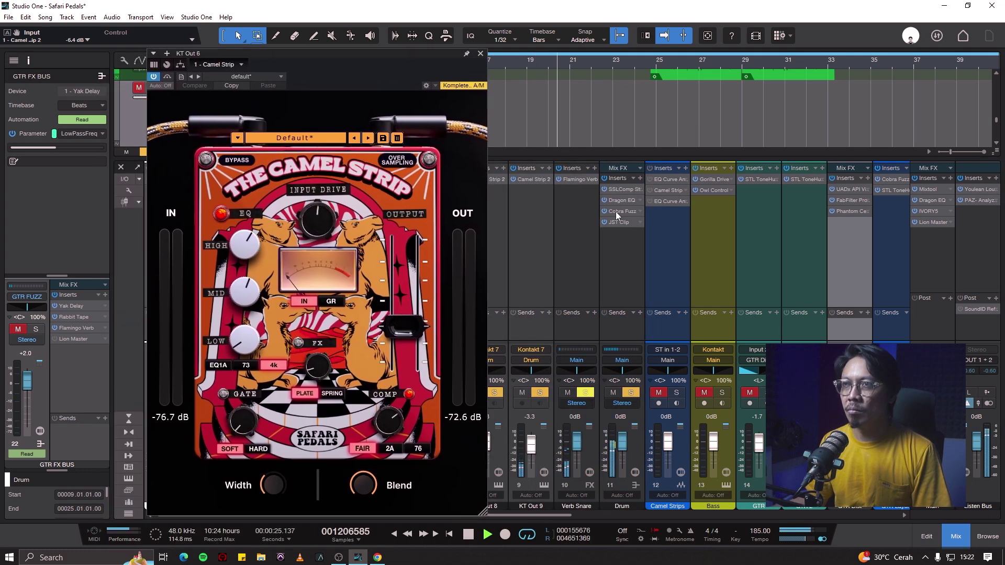
key(Left)
key(Left)
key(Left)
key(Left)
key(Left)
key(Left)
key(Left)
key(Left)
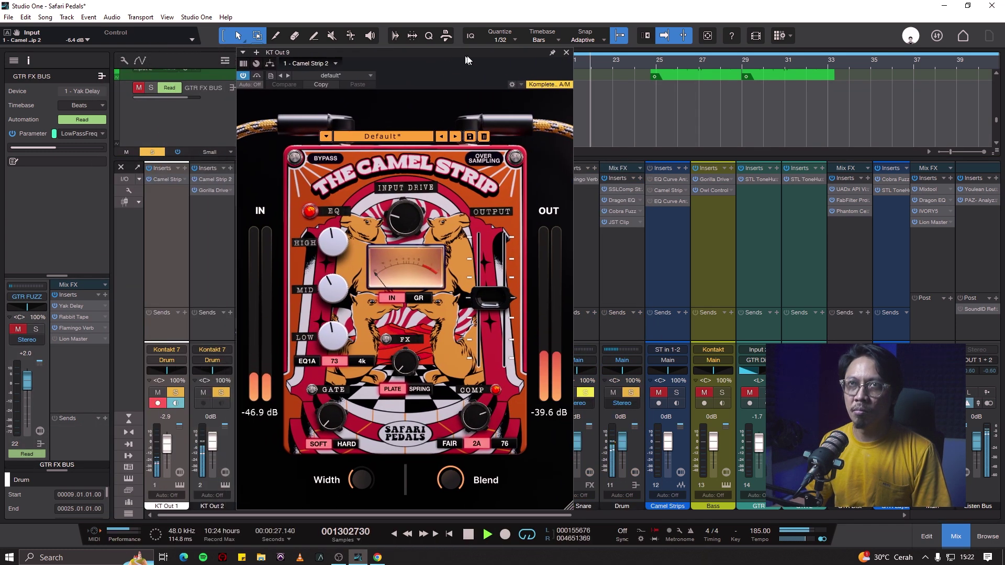
Bypass the Camel Strips on all drum channels together during playback, stop and save the song
click(150, 179)
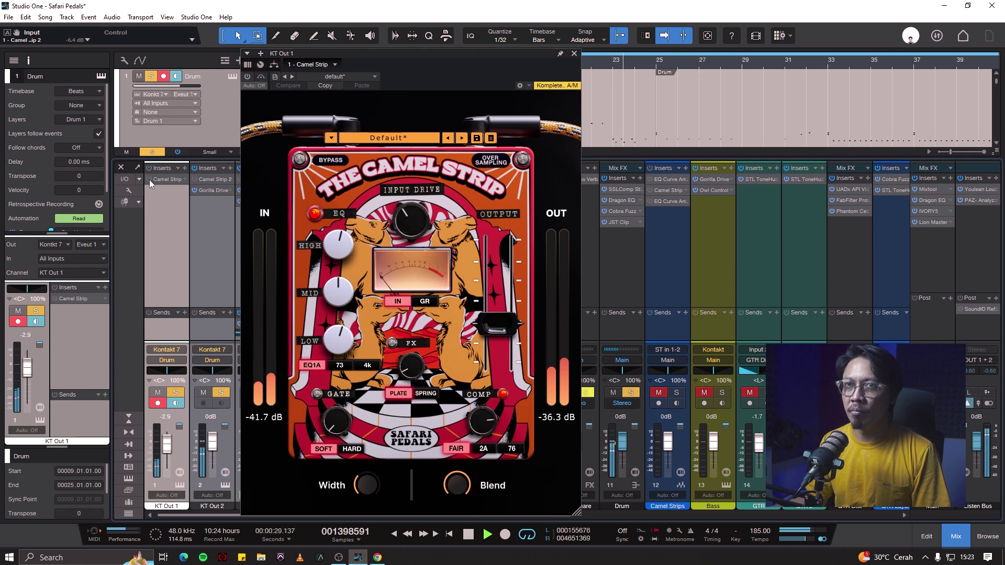
key(space)
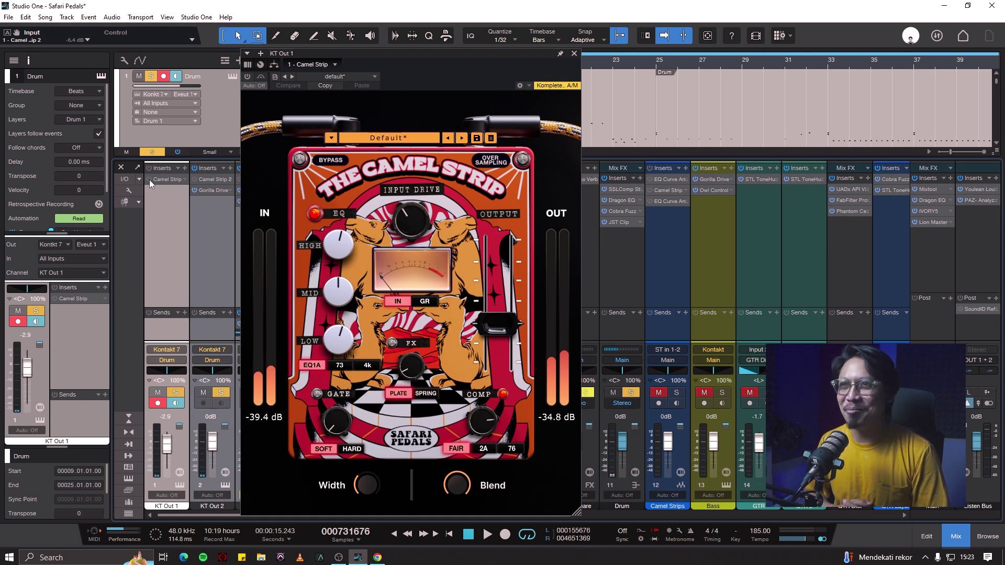
key(ctrl+s)
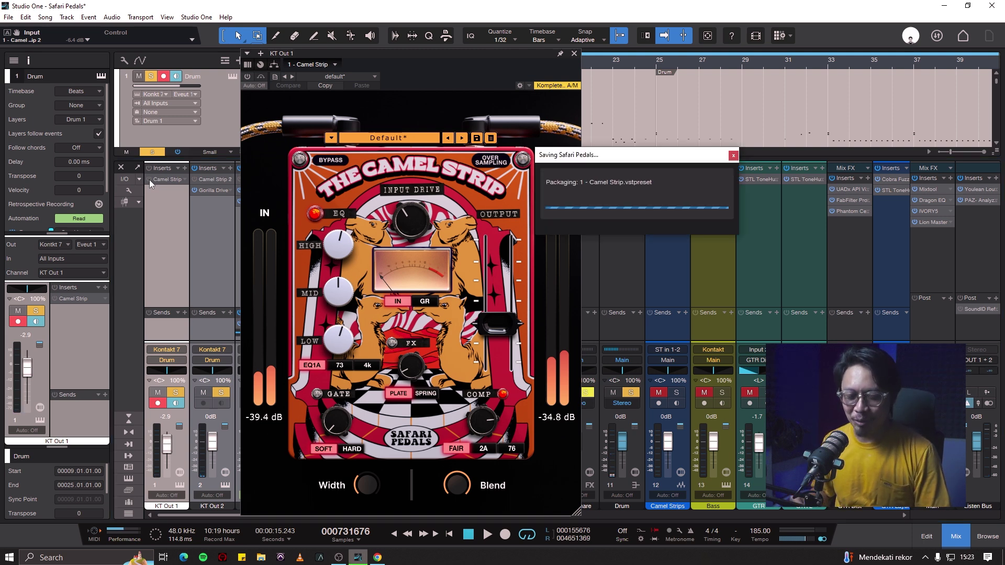